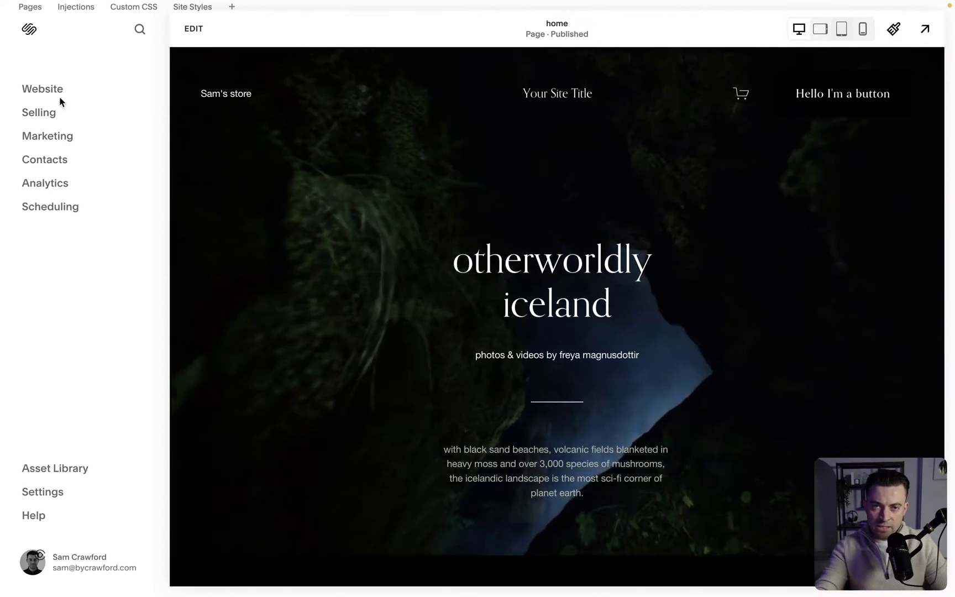
# - Open Sam's store product list (Style 01–03) and preview the Style 01 product
pyautogui.click(43, 89)
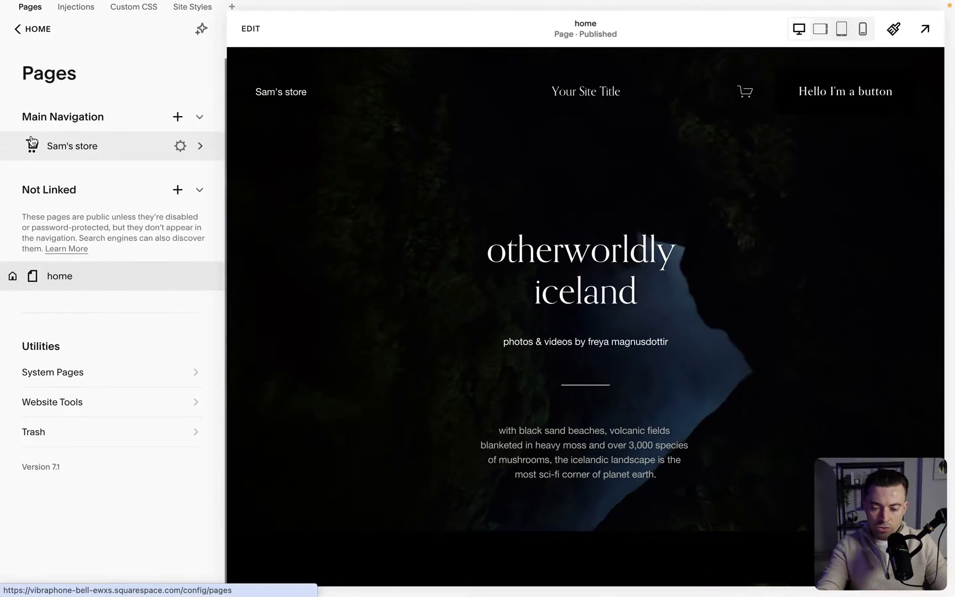
pyautogui.click(90, 148)
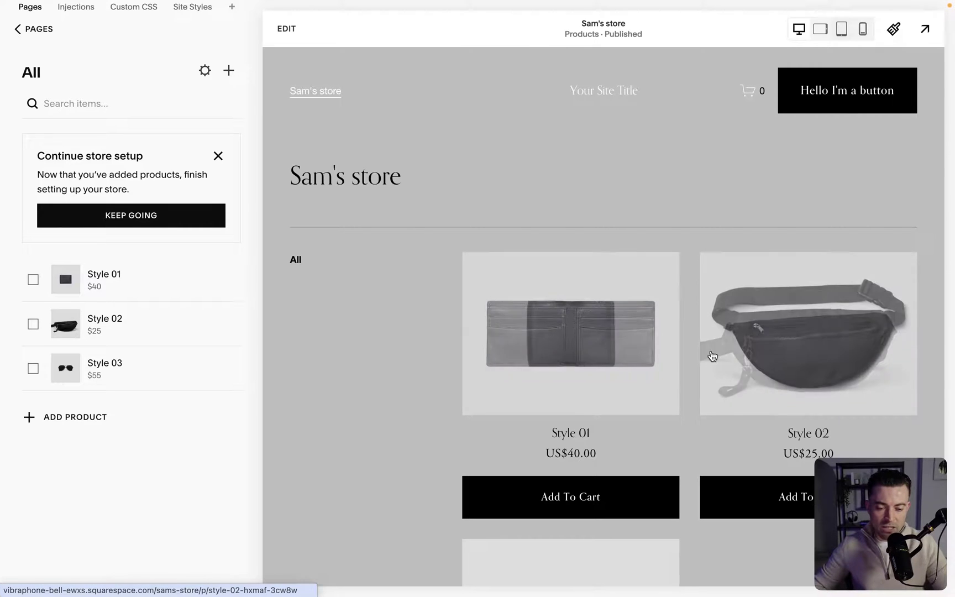
pyautogui.click(557, 344)
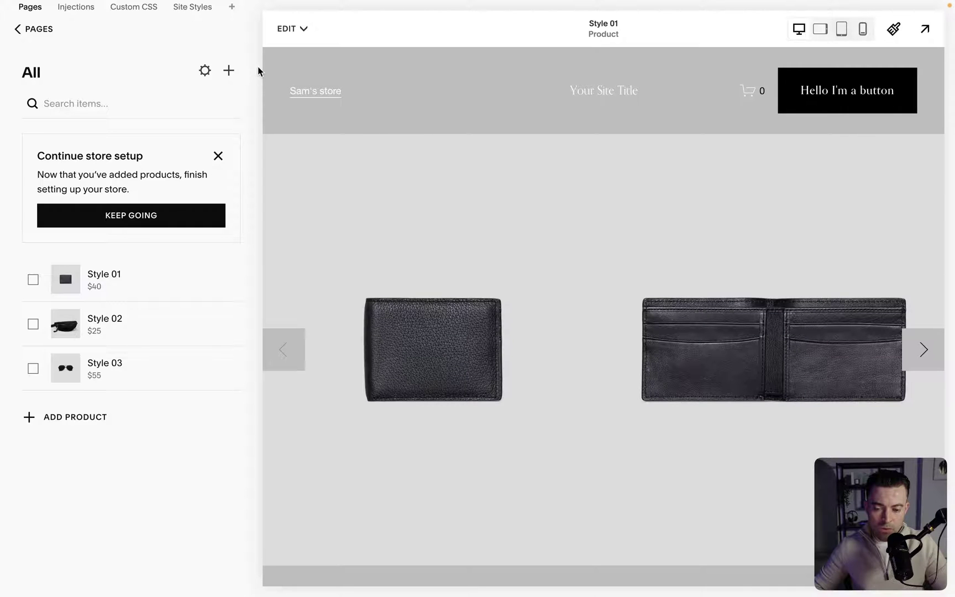
# - Bring up the 'What do you want to sell?' product-type chooser from the product list
pyautogui.click(231, 71)
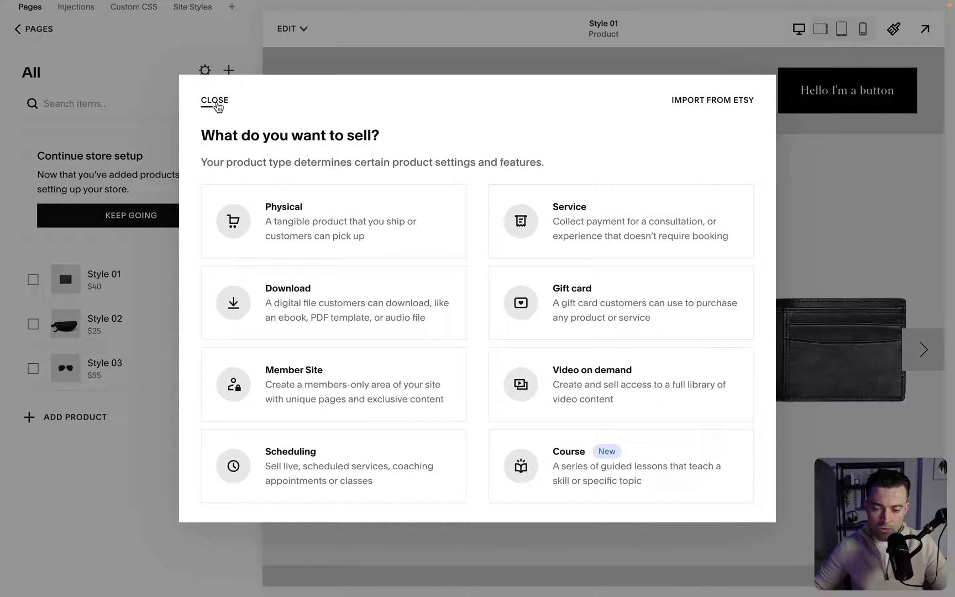
pyautogui.click(215, 101)
pyautogui.click(79, 417)
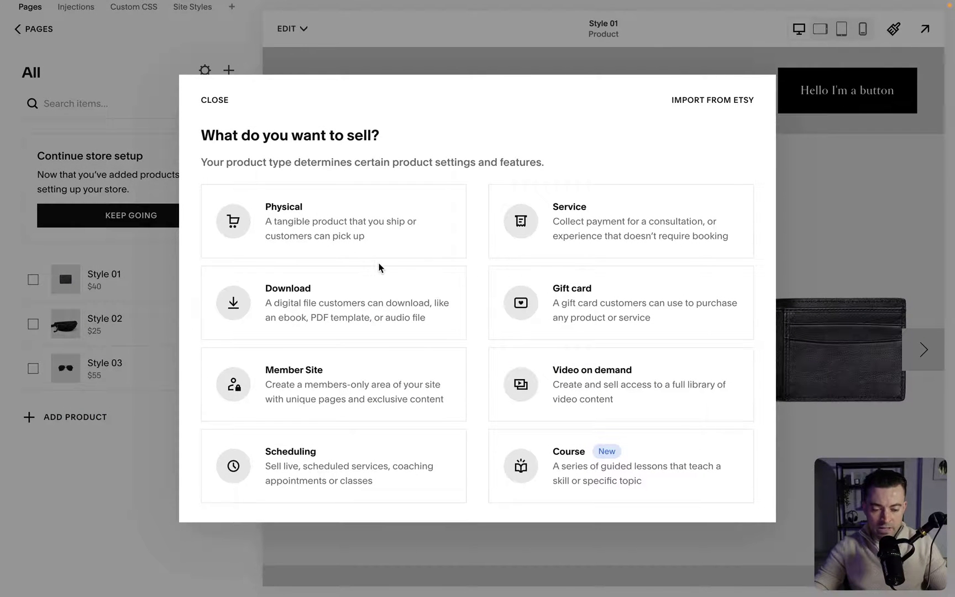
# - Create a physical product and name it 'Sam's cool product'
pyautogui.click(350, 236)
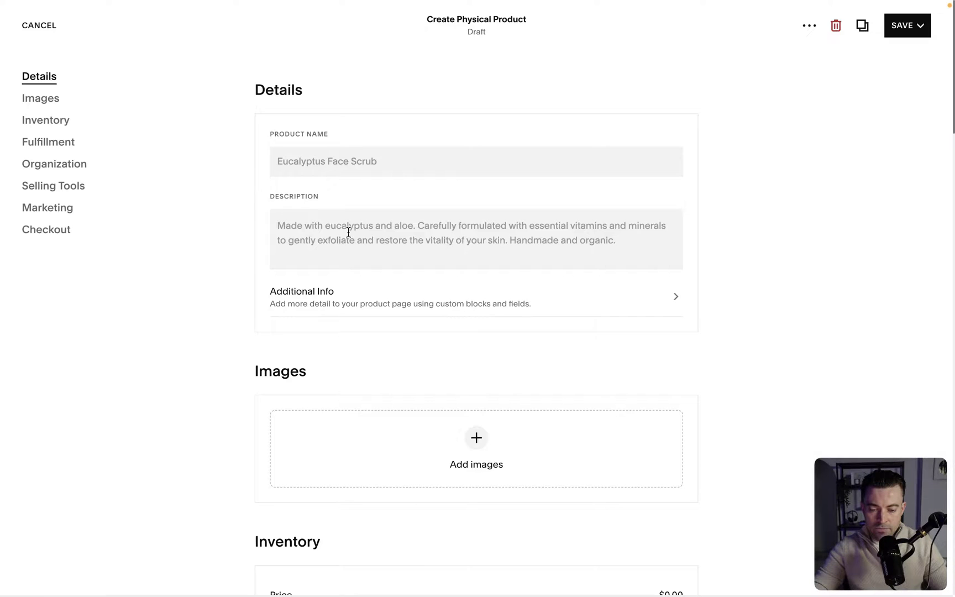
pyautogui.click(365, 163)
pyautogui.write("Sam's cool product")
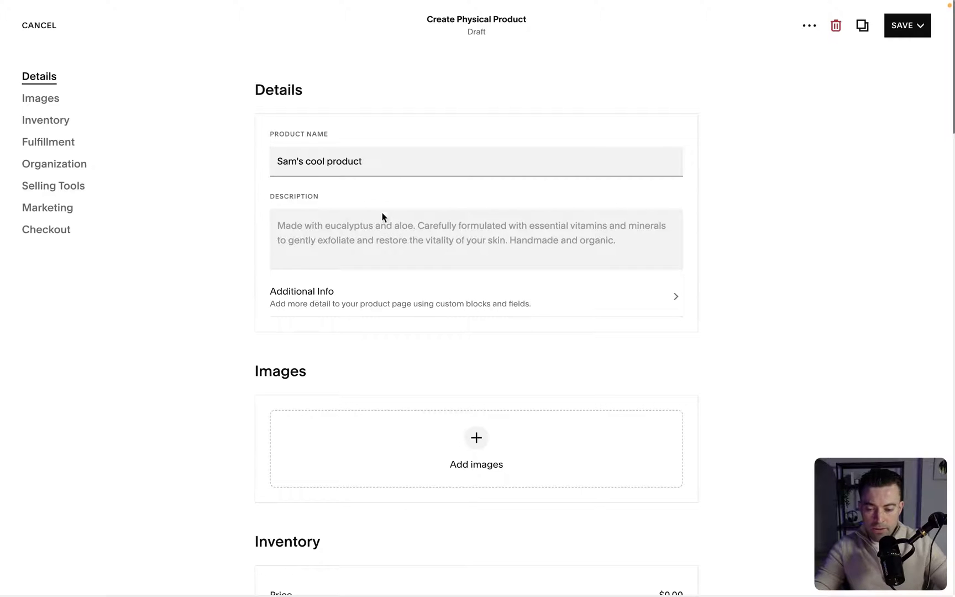
# - Have the AI assistant write a product description for 'Sam's cool product'
pyautogui.click(386, 236)
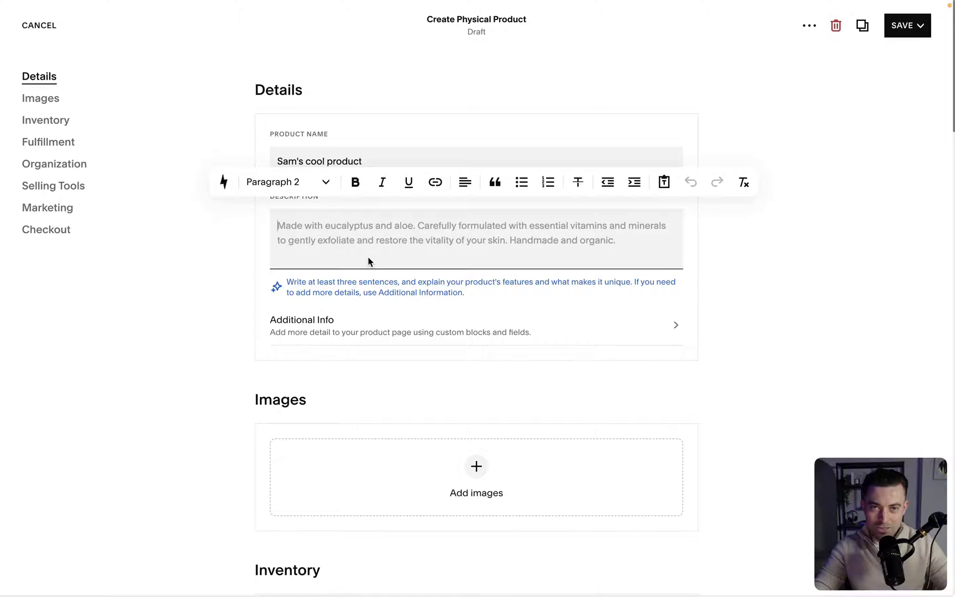
pyautogui.click(224, 185)
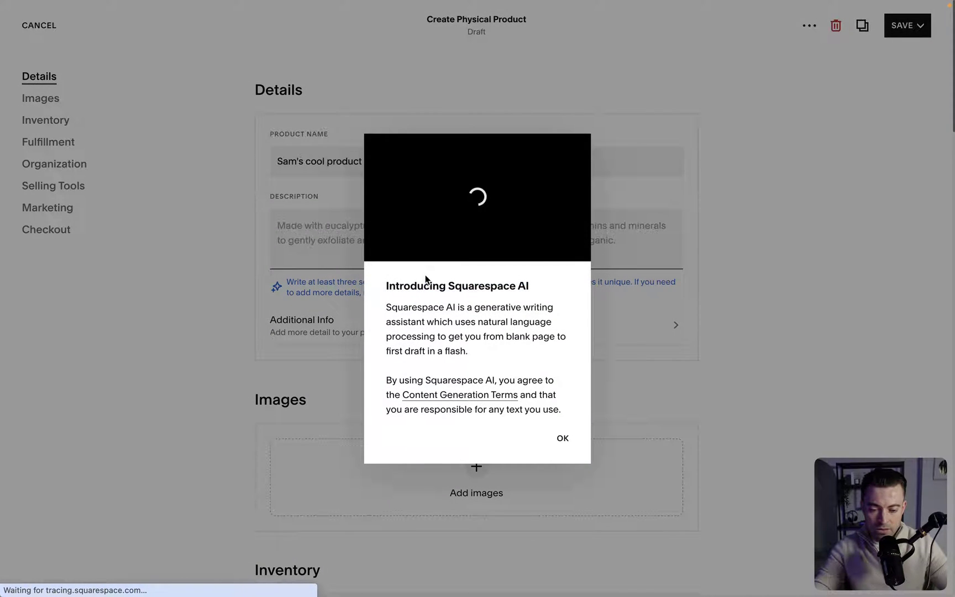
pyautogui.press('Return')
pyautogui.write('Write me a pro')
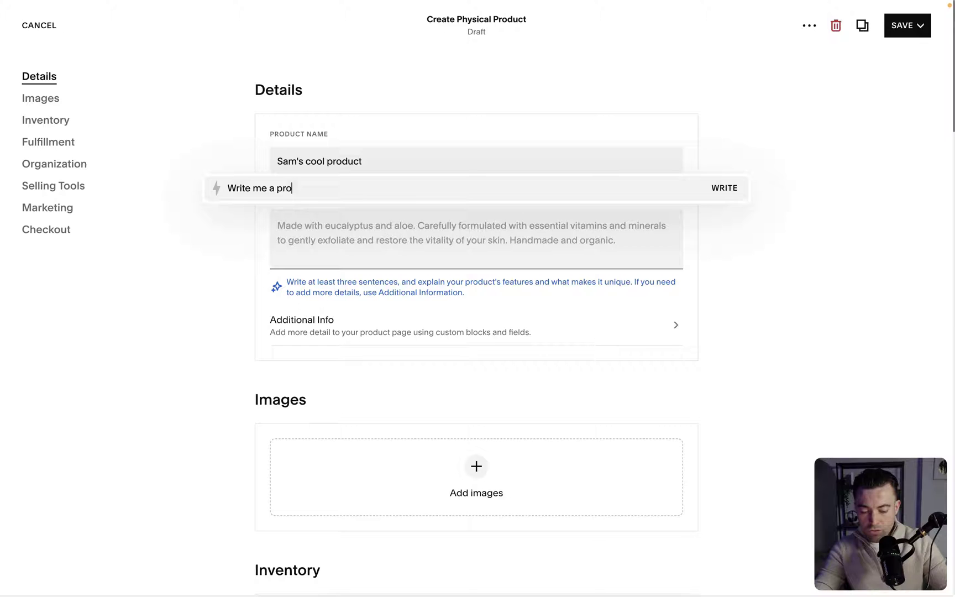
pyautogui.write('duct description for a')
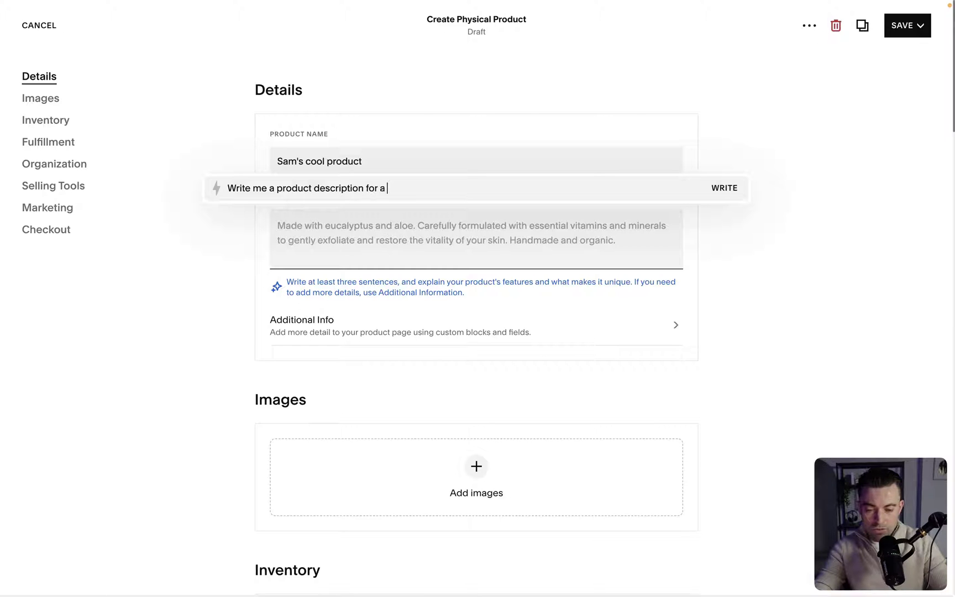
pyautogui.press('BackSpace')
pyautogui.press('BackSpace')
pyautogui.write("Sam's cool prod")
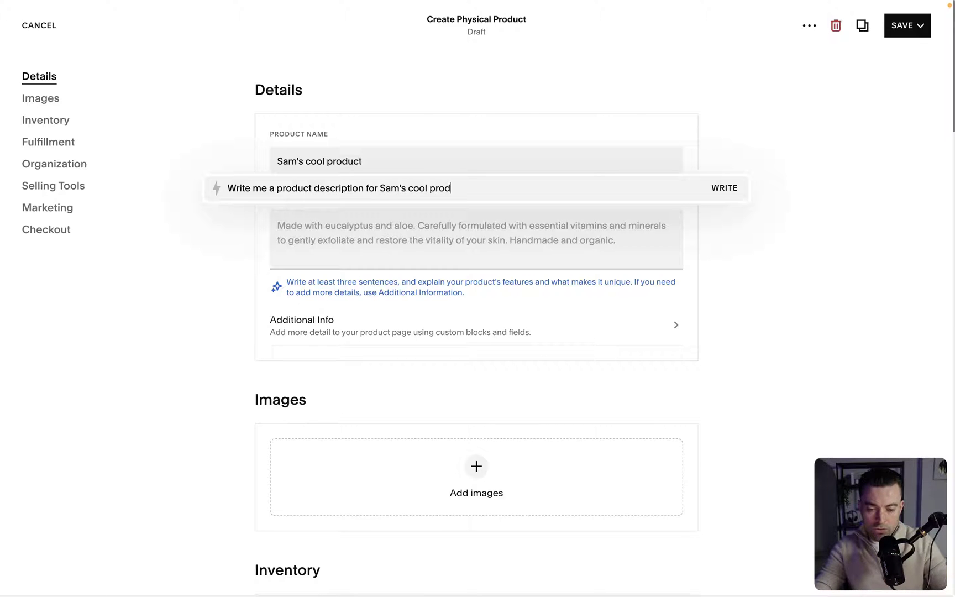
pyautogui.write('uct')
pyautogui.click(725, 189)
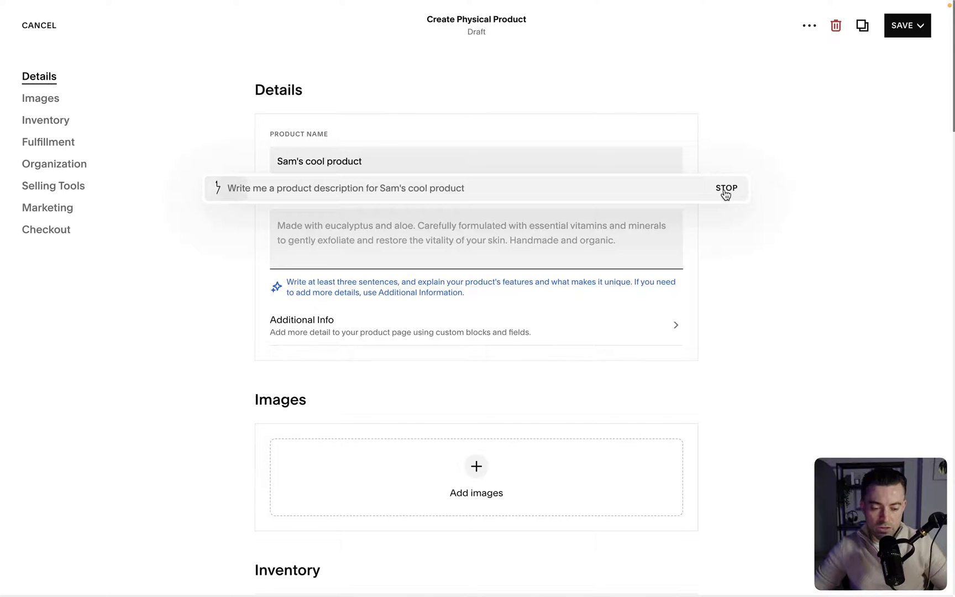
# - Delete the description from 'Say goodbye' onward, leaving two paragraphs
pyautogui.scroll(1, 578, 283)
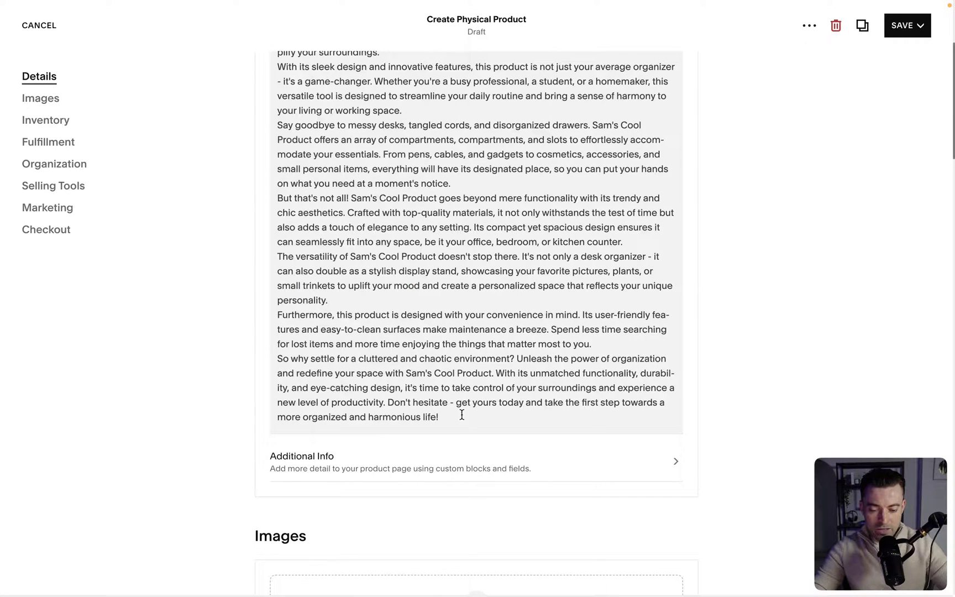
pyautogui.moveTo(462, 414); pyautogui.dragTo(405, 384)
pyautogui.scroll(4, 405, 383)
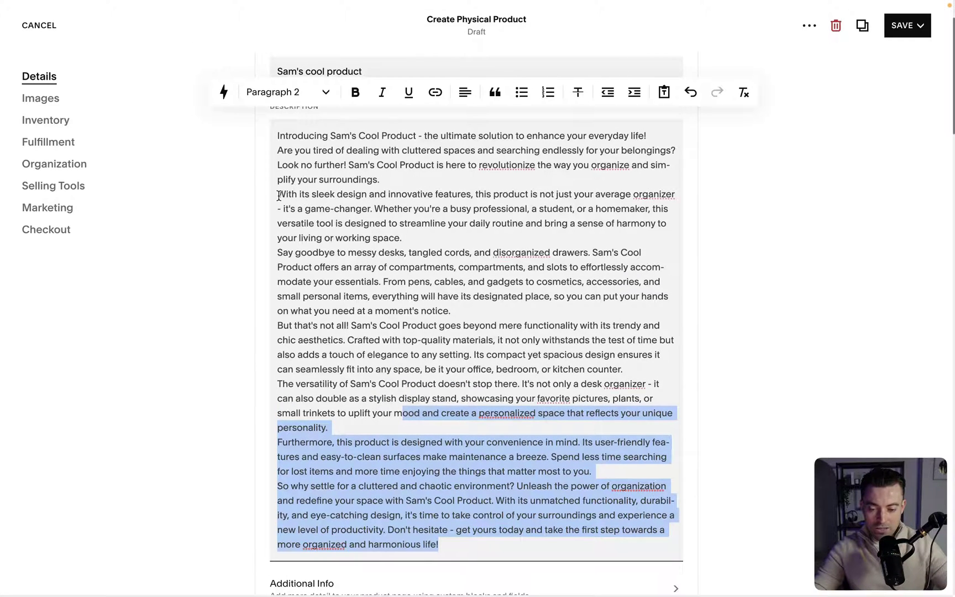
pyautogui.keyDown('shift'); pyautogui.click(279, 253); pyautogui.keyUp('shift')
pyautogui.press('BackSpace')
pyautogui.press('BackSpace')
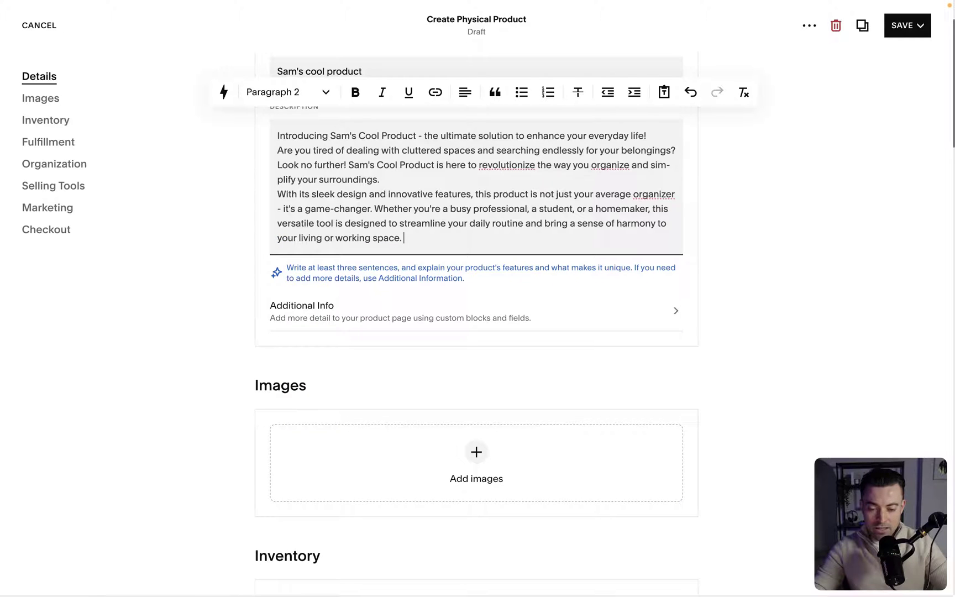
pyautogui.click(411, 182)
pyautogui.press('Return')
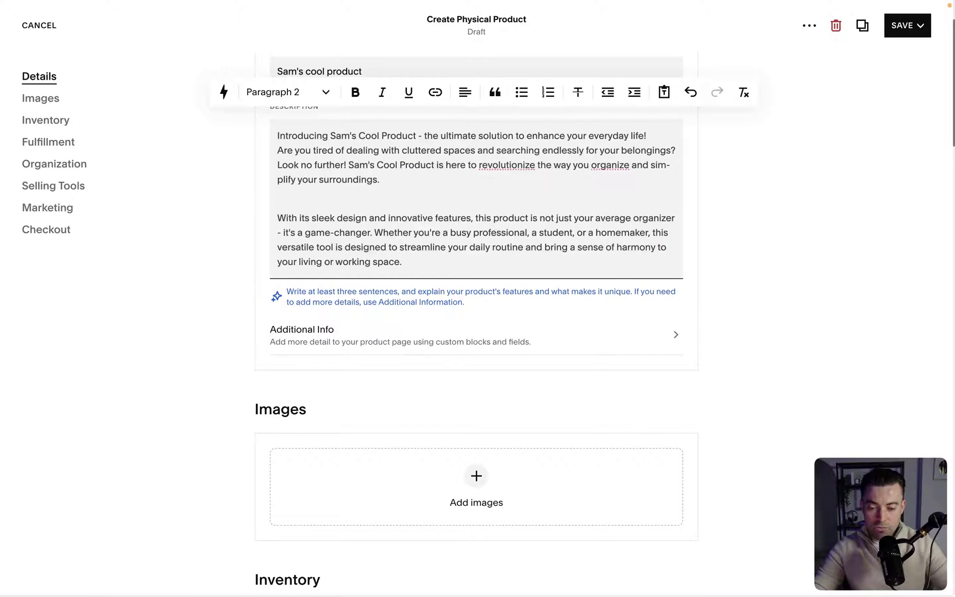
pyautogui.press('BackSpace')
pyautogui.press('BackSpace')
pyautogui.press('Return')
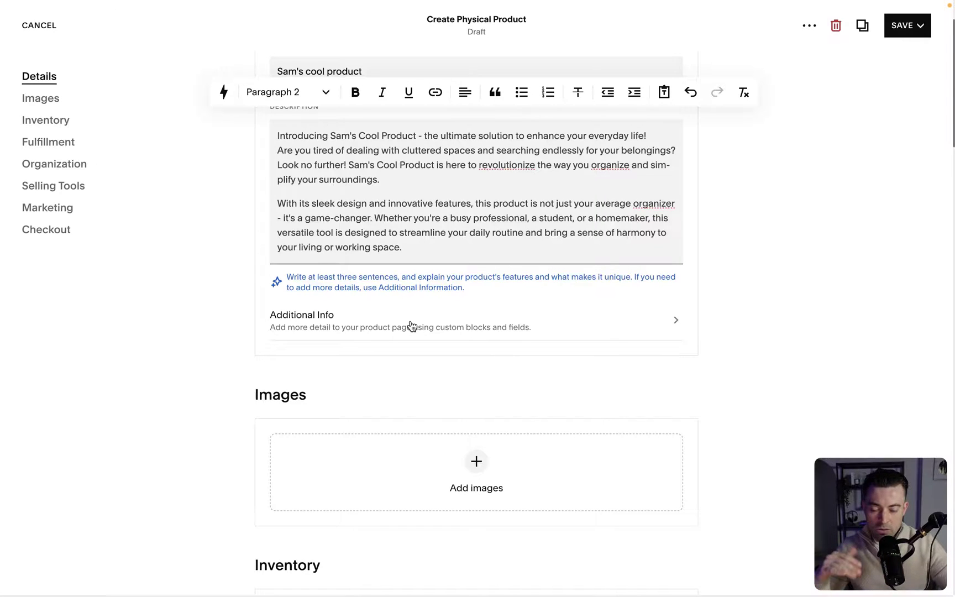
# - Insert a Video block into the product's Additional Info content
pyautogui.click(411, 325)
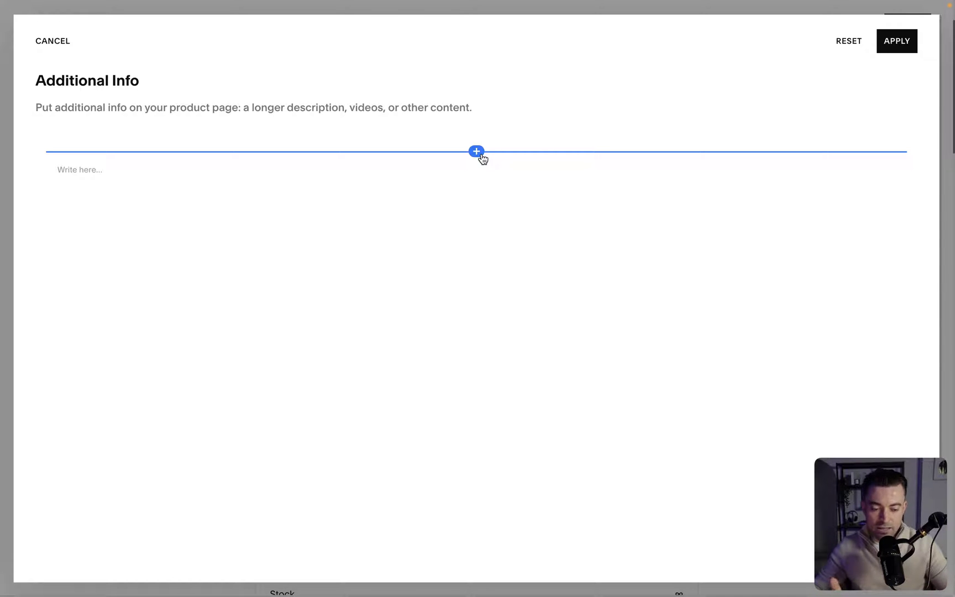
pyautogui.click(404, 168)
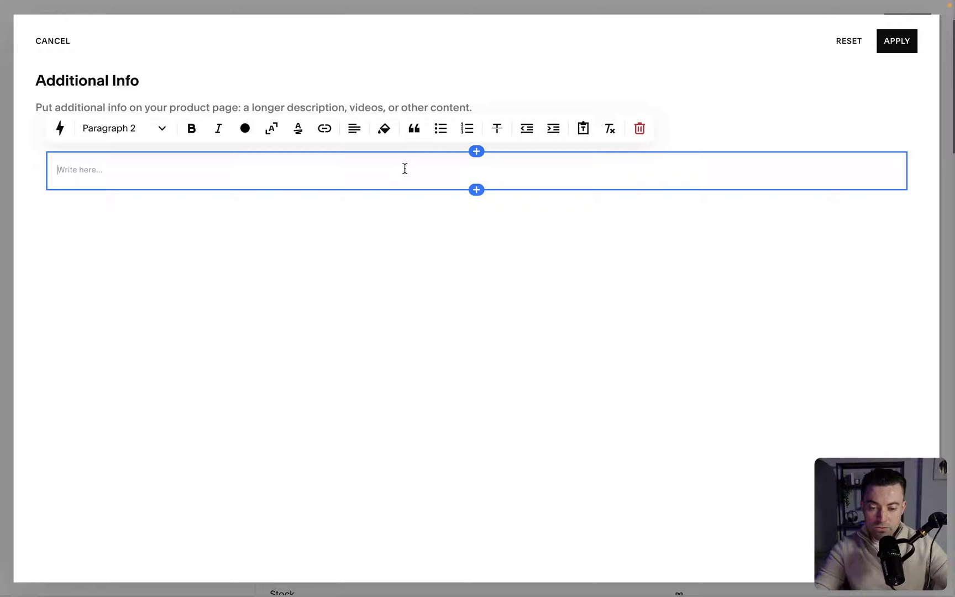
pyautogui.click(405, 219)
pyautogui.click(476, 189)
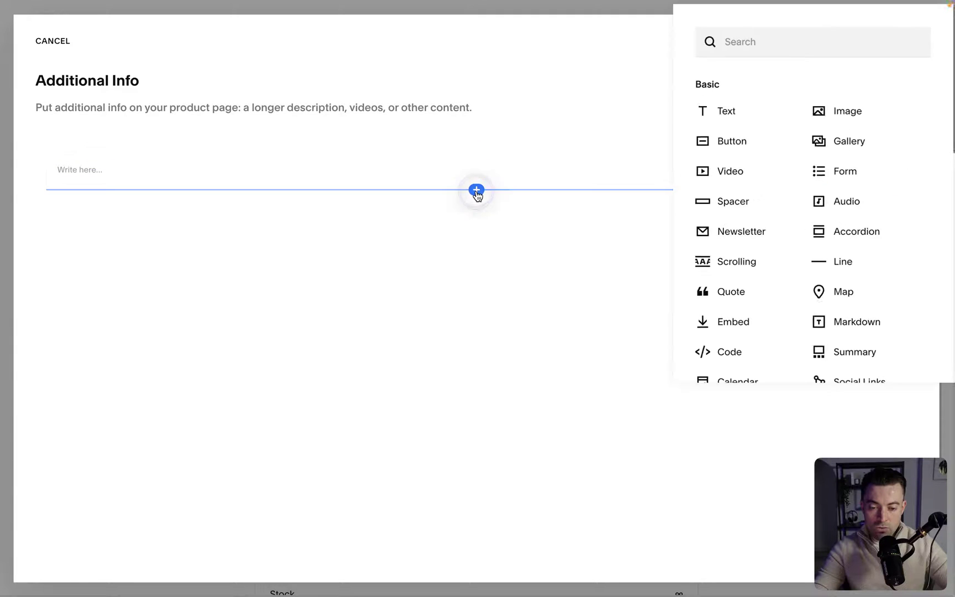
pyautogui.write('video')
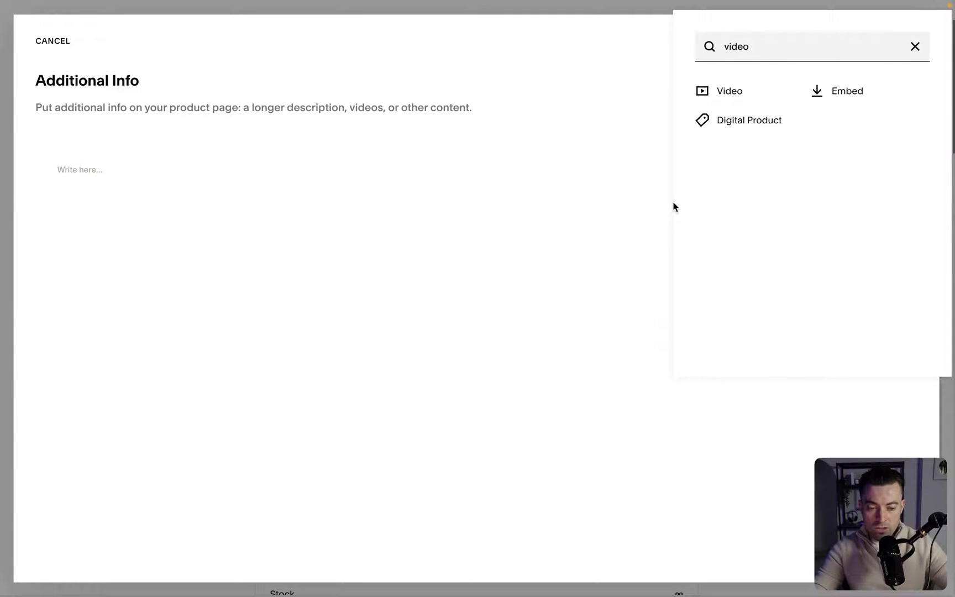
pyautogui.press('Return')
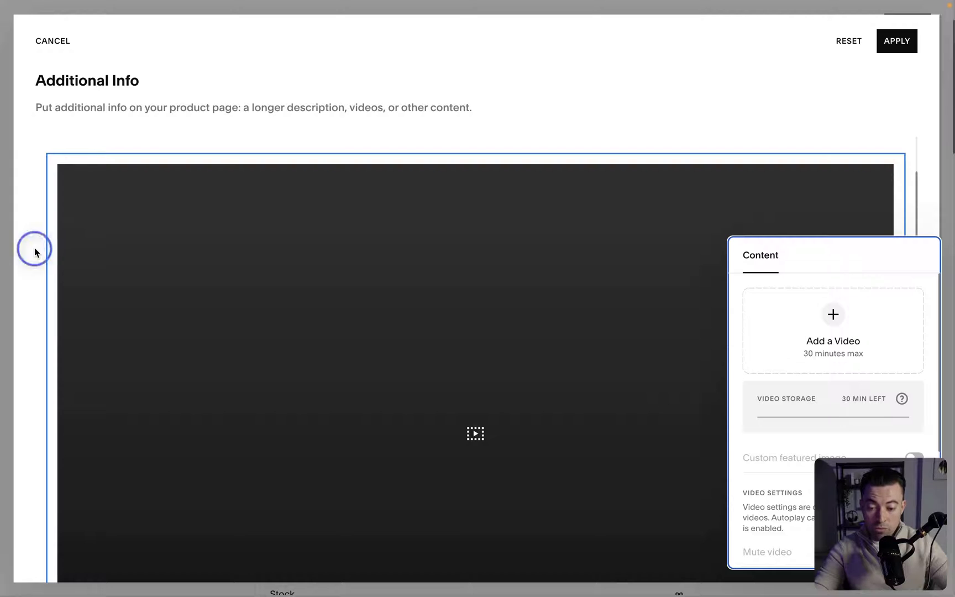
# - Add a Product block below the video, set to display Style 01
pyautogui.scroll(-3, 35, 252)
pyautogui.click(476, 579)
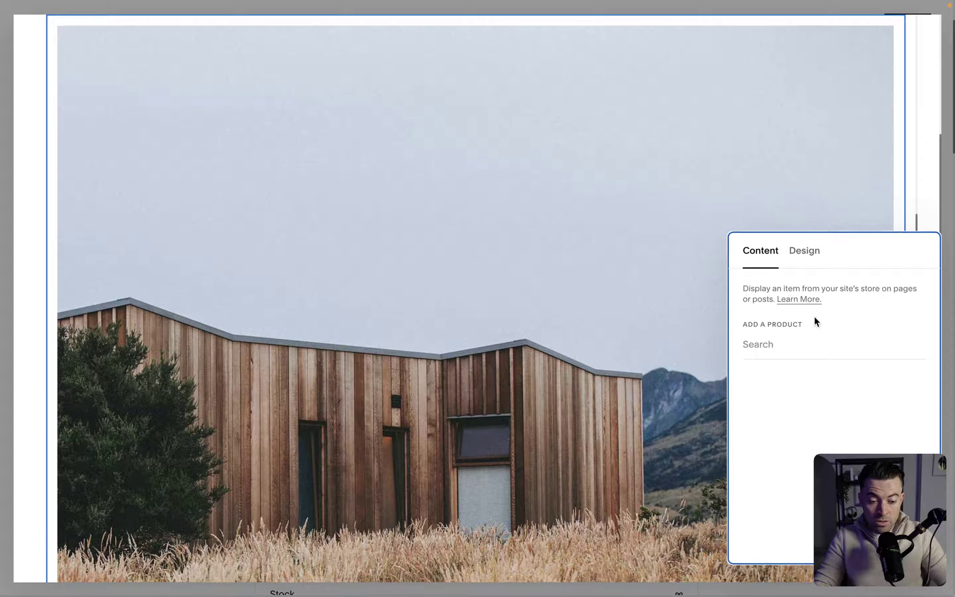
pyautogui.moveTo(844, 251); pyautogui.dragTo(709, 215)
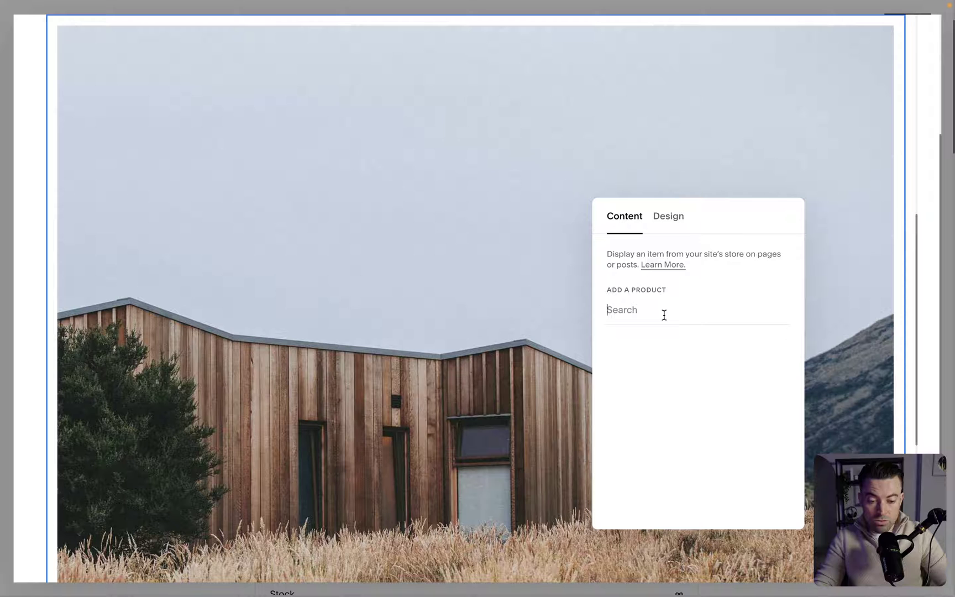
pyautogui.write('to')
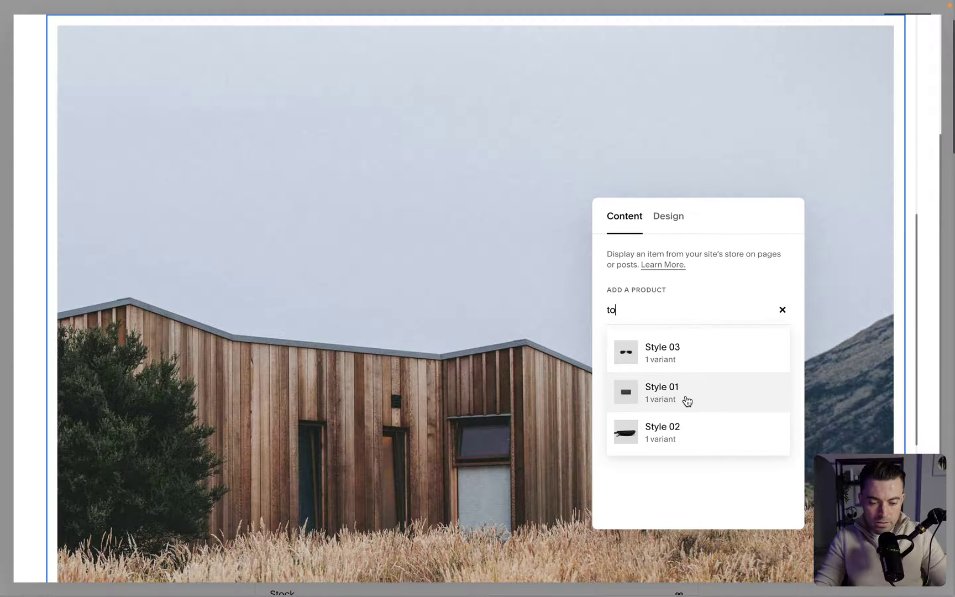
pyautogui.click(687, 400)
pyautogui.click(668, 215)
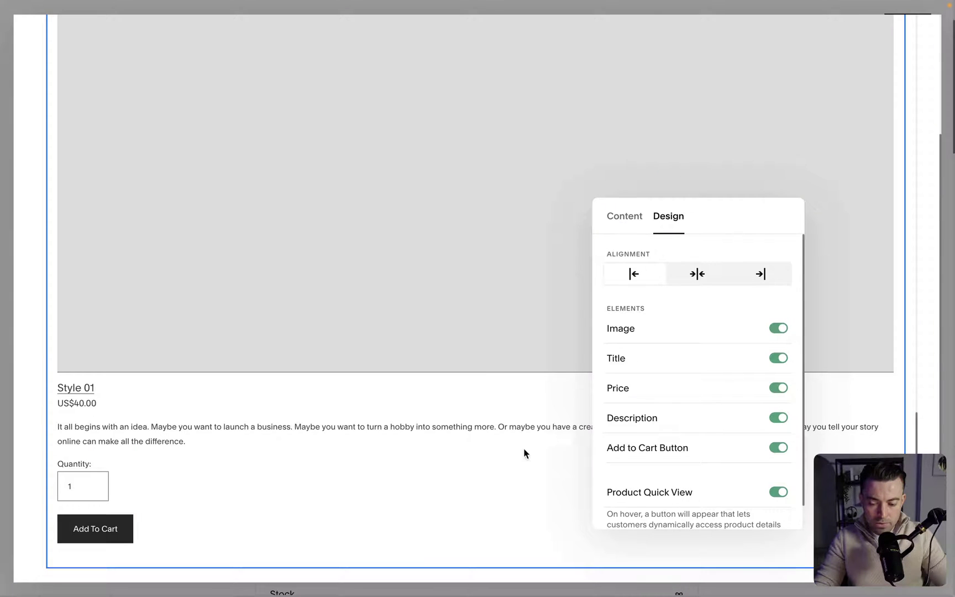
pyautogui.press('Escape')
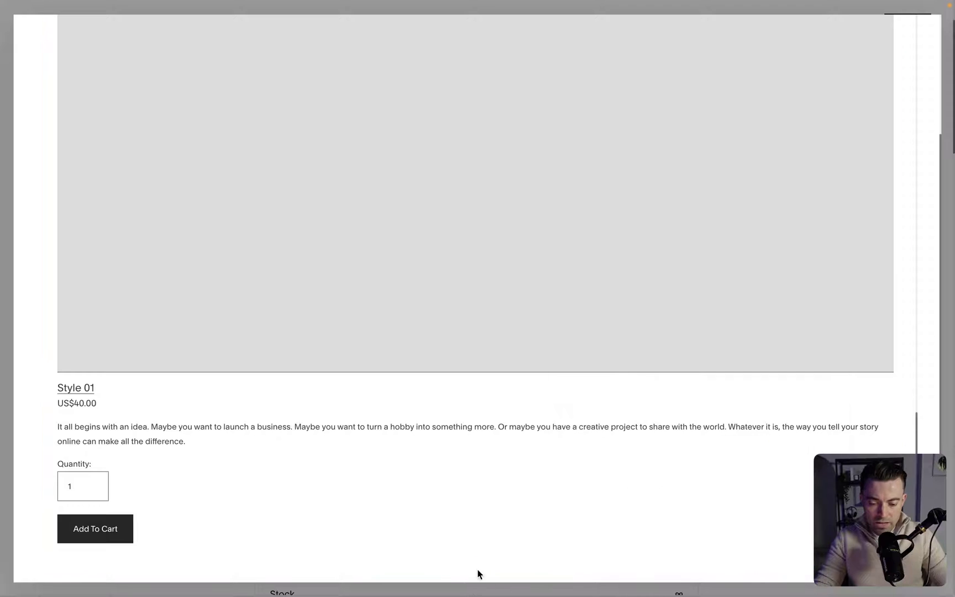
pyautogui.click(475, 566)
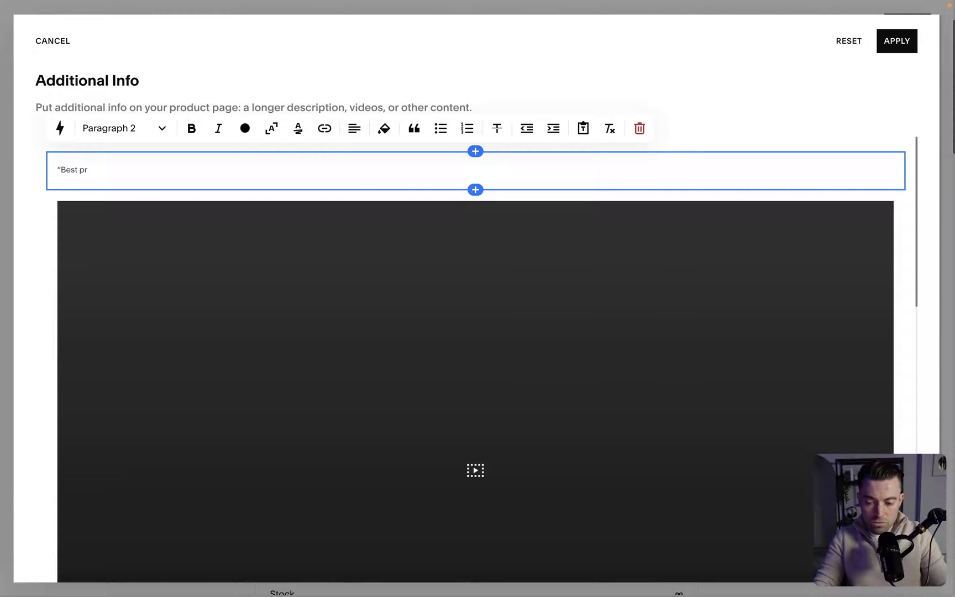
# - Enter the quote “Best product ever!” and style it as Heading 2
pyautogui.write('oduct ever!”')
pyautogui.tripleClick(102, 168)
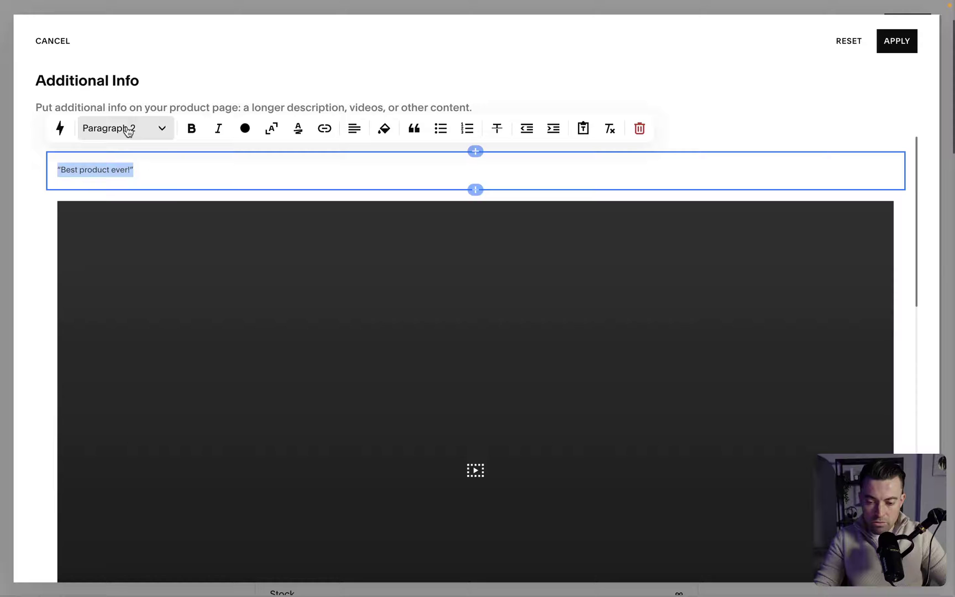
pyautogui.click(124, 128)
pyautogui.click(137, 190)
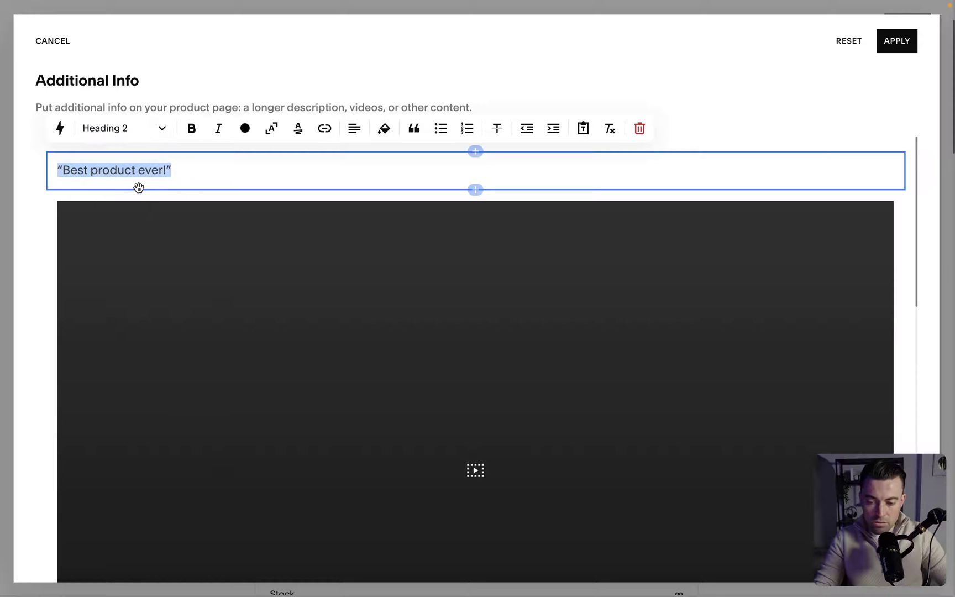
# - Add a Heading 2 text block “Wow the best!” beside the first quote
pyautogui.click(475, 189)
pyautogui.click(731, 115)
pyautogui.write('“Wow the best')
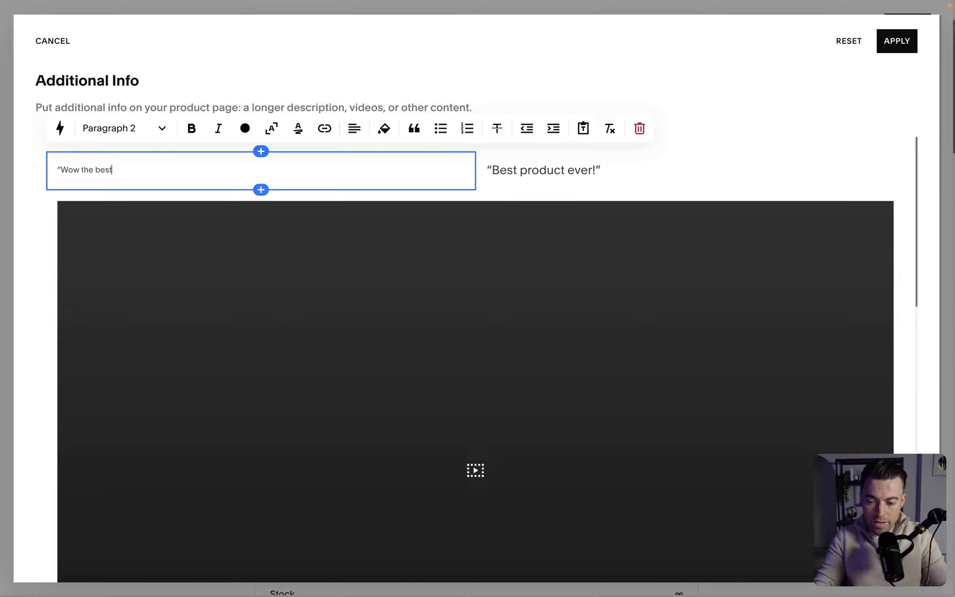
pyautogui.write('!”')
pyautogui.click(156, 129)
pyautogui.click(139, 192)
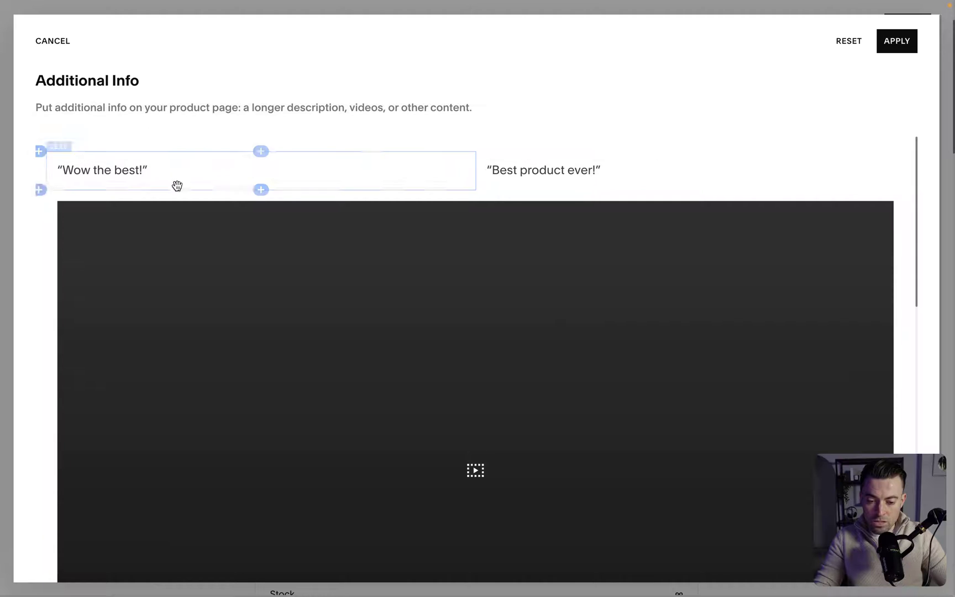
# - Add a Heading 2 quote “Cor blimey” left of the others and apply the changes
pyautogui.click(261, 190)
pyautogui.click(522, 143)
pyautogui.write('“Cor blimey”')
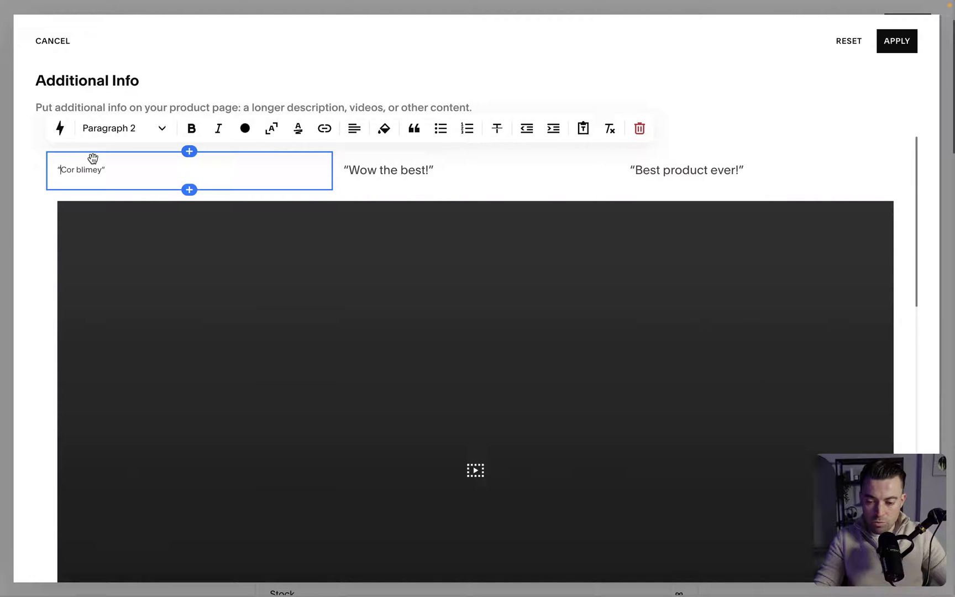
pyautogui.tripleClick(89, 169)
pyautogui.click(113, 133)
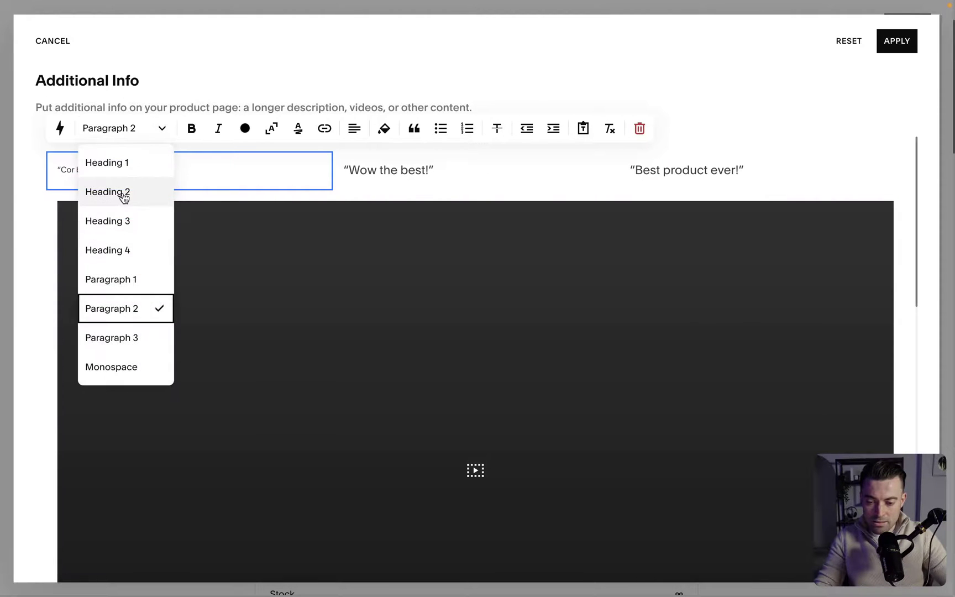
pyautogui.click(122, 192)
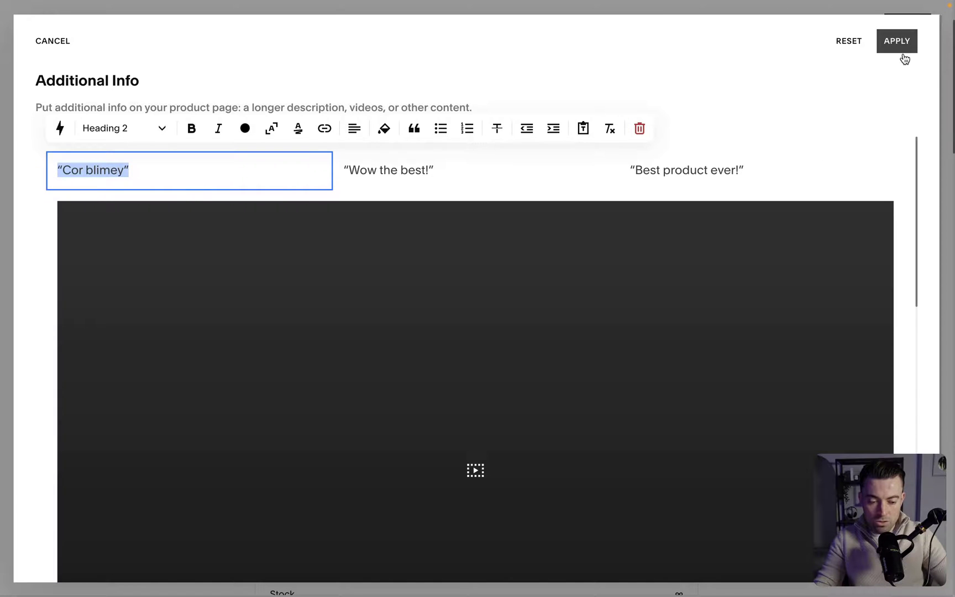
pyautogui.scroll(-3, 904, 58)
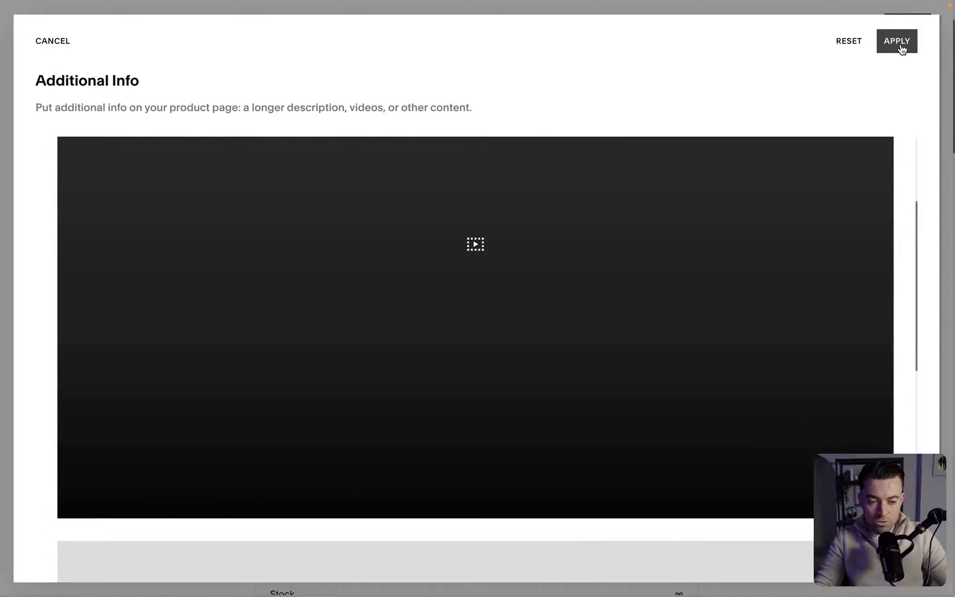
pyautogui.click(897, 43)
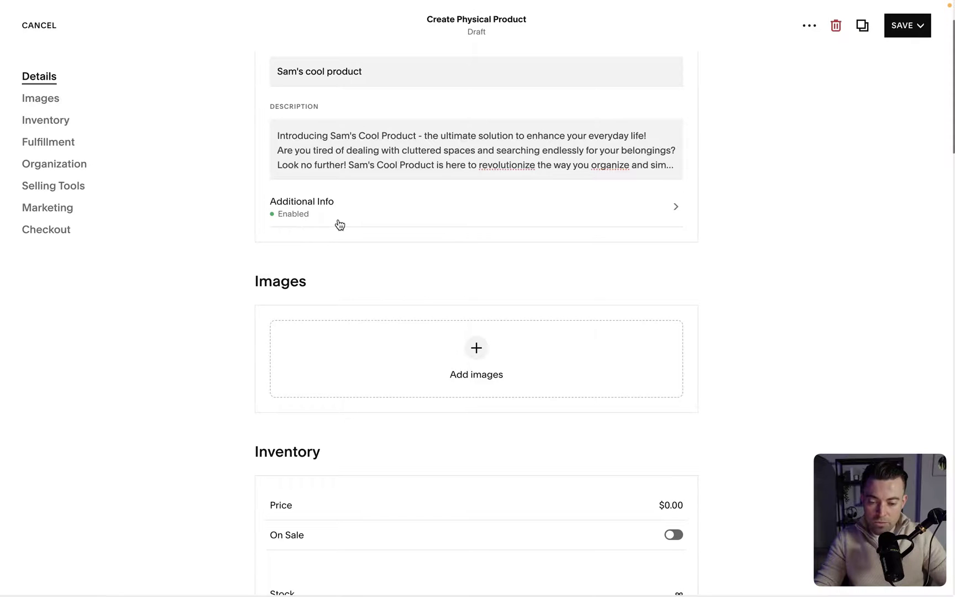
# - Upload the $1,200 PER DAY thumbnail PNG as the first product image
pyautogui.scroll(-3, 340, 225)
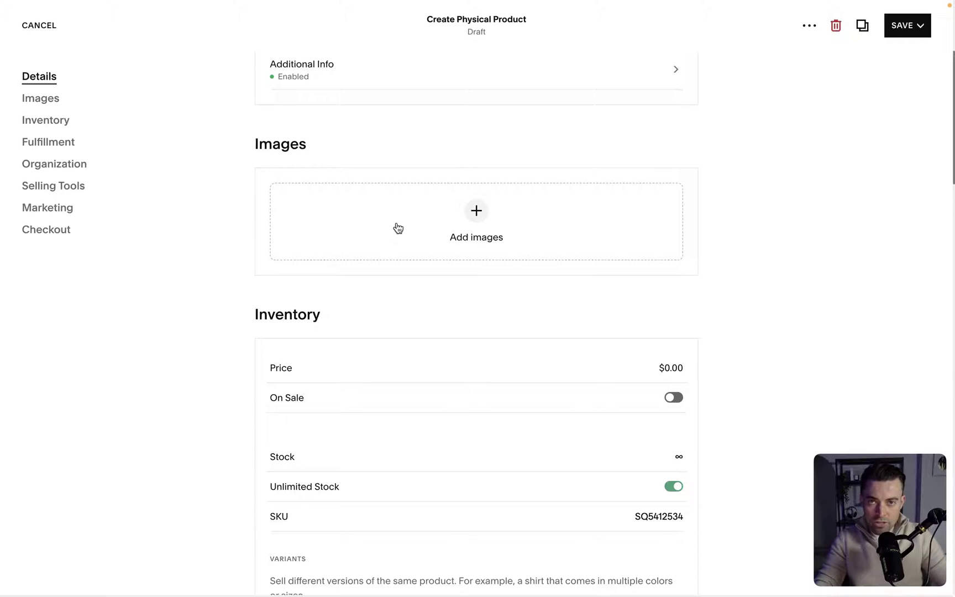
pyautogui.click(476, 239)
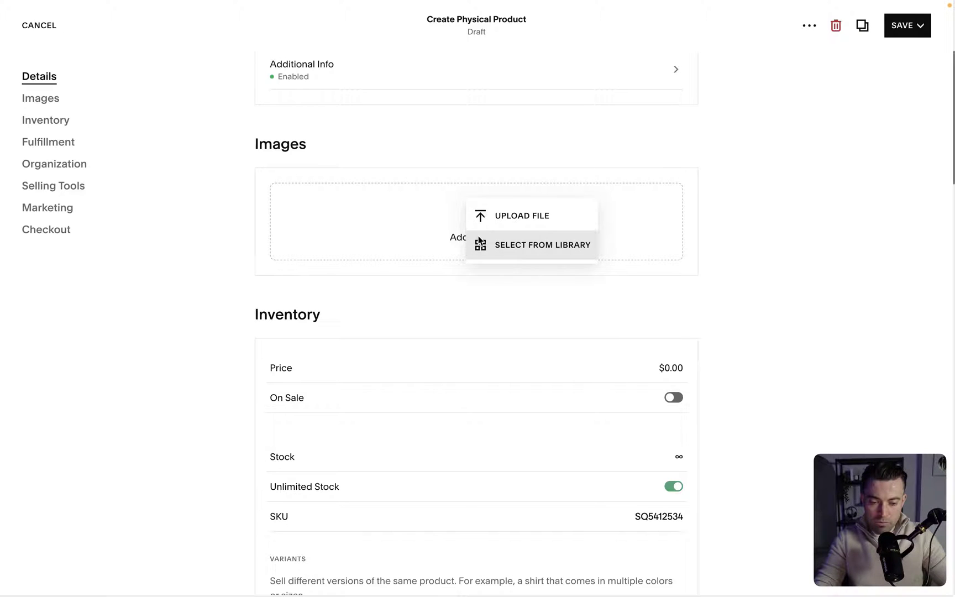
pyautogui.click(531, 243)
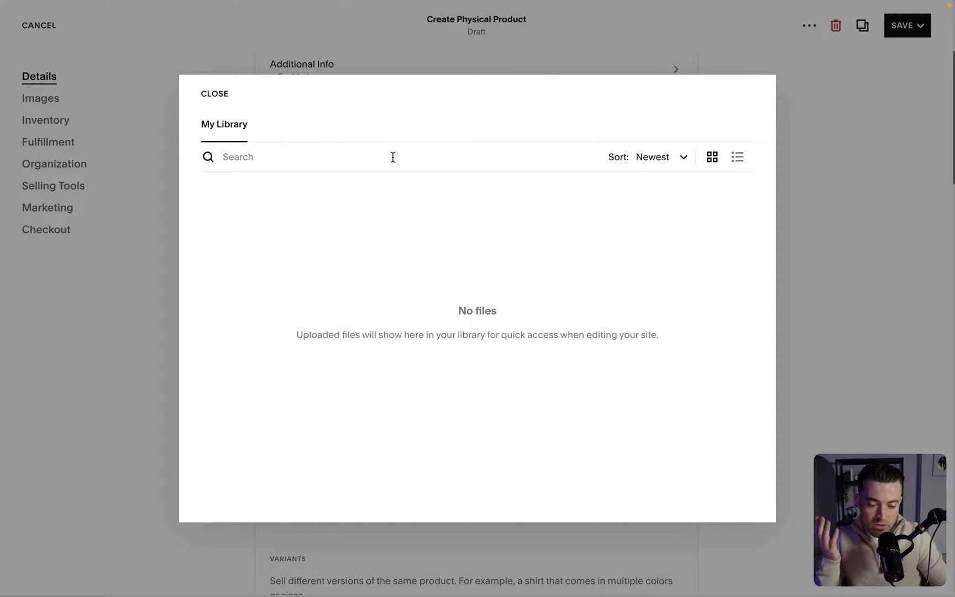
pyautogui.click(221, 100)
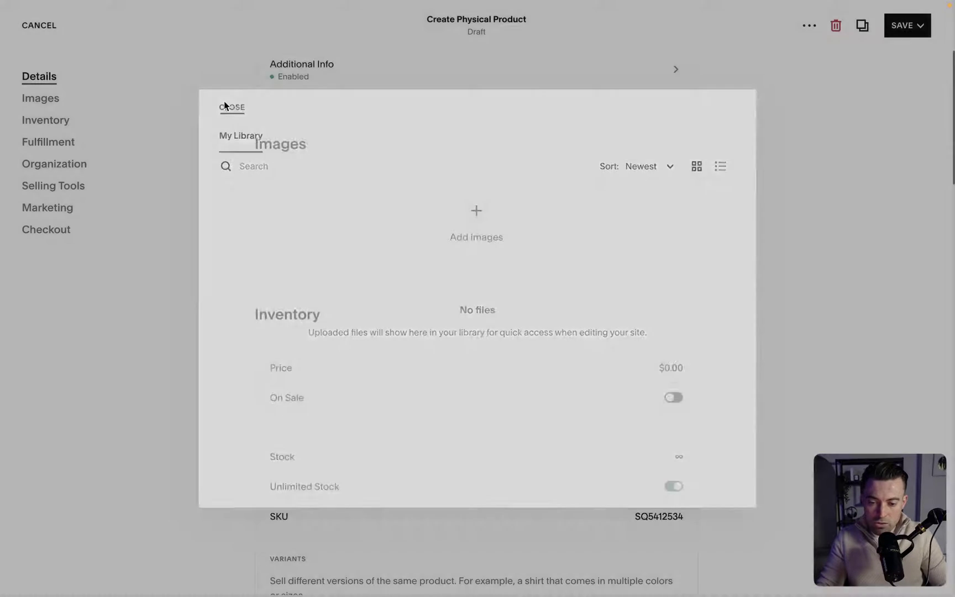
pyautogui.click(507, 206)
pyautogui.click(505, 226)
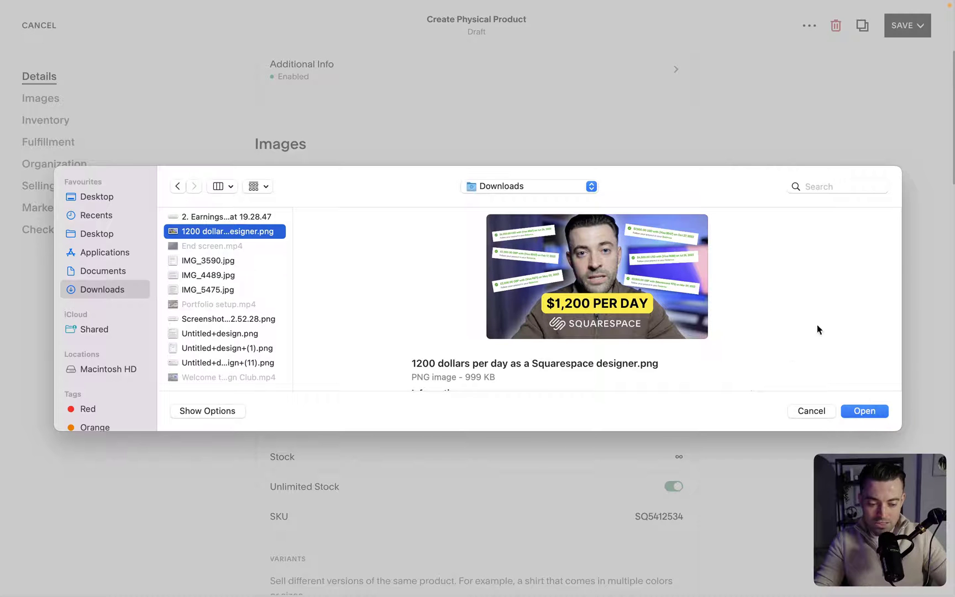
pyautogui.click(864, 410)
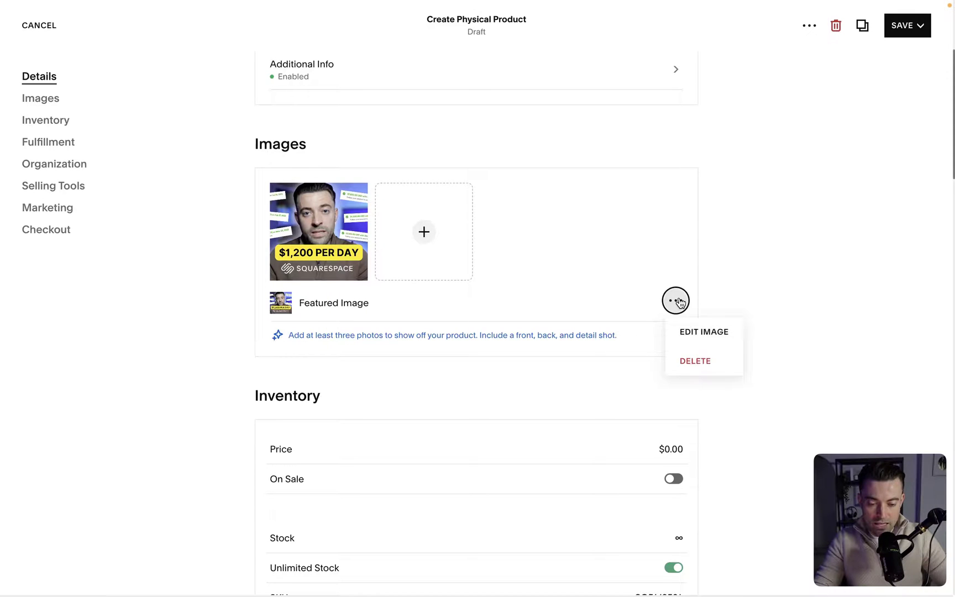
# - Add two more copies of the thumbnail image from the library
pyautogui.click(700, 334)
pyautogui.click(443, 242)
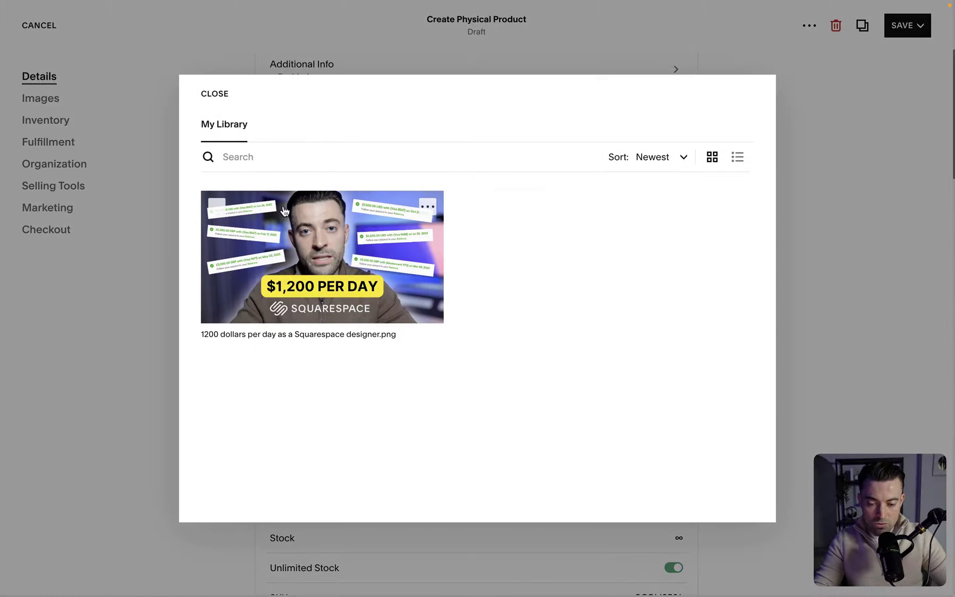
pyautogui.click(284, 211)
pyautogui.click(748, 513)
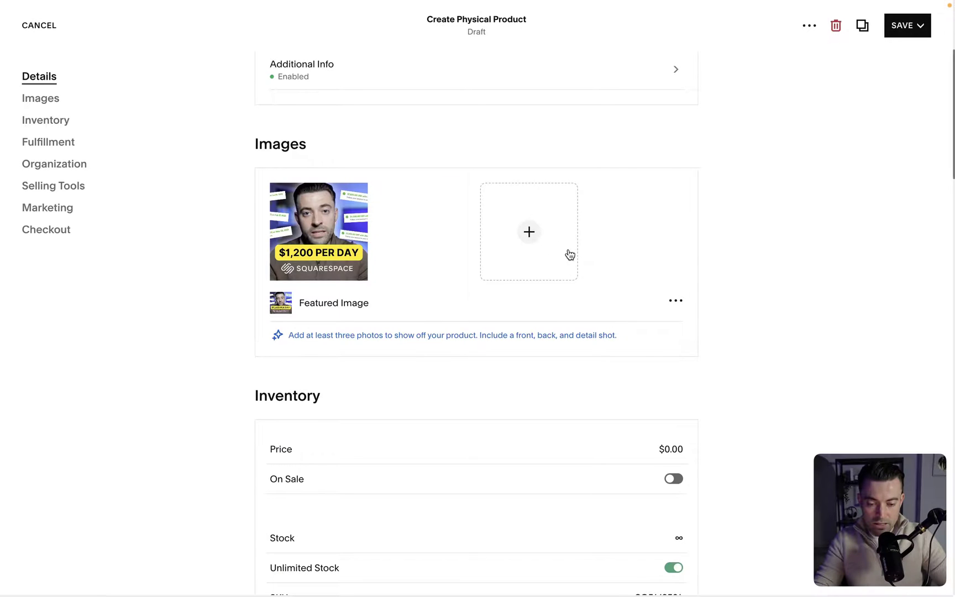
pyautogui.click(569, 253)
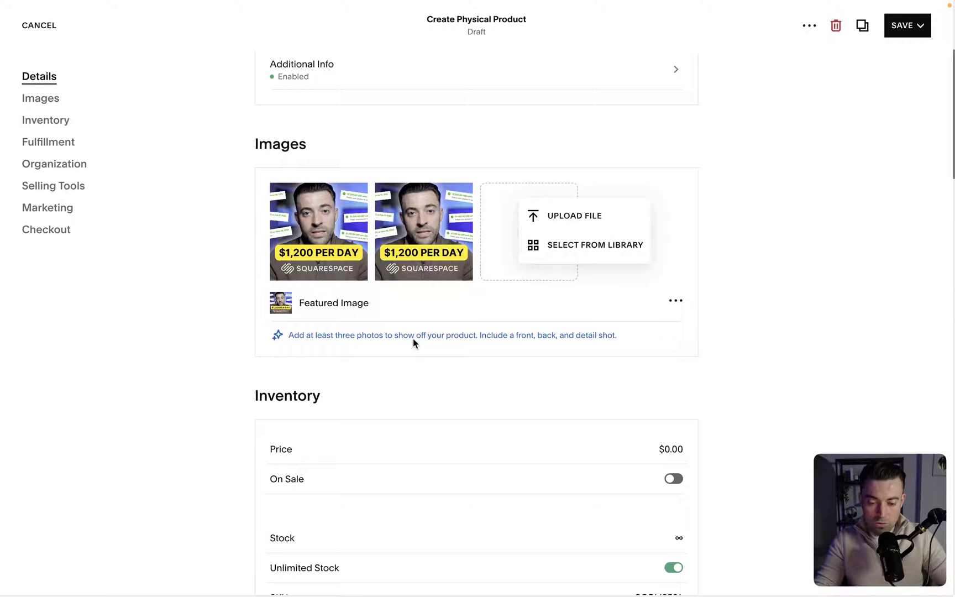
pyautogui.click(589, 243)
pyautogui.click(735, 501)
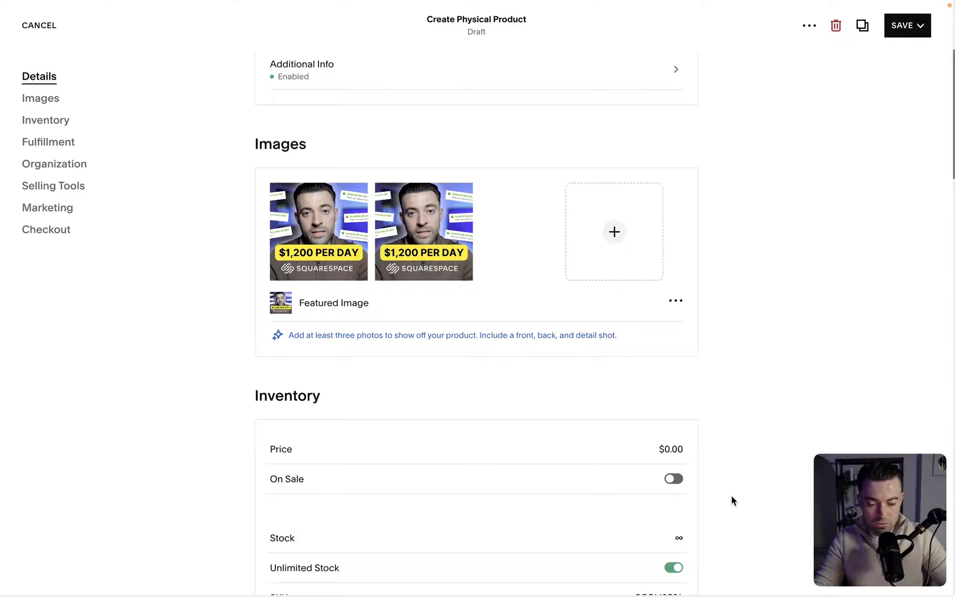
pyautogui.scroll(-3, 339, 145)
# - Crop the featured image to a 1:1 square around the face and save permanently
pyautogui.click(675, 137)
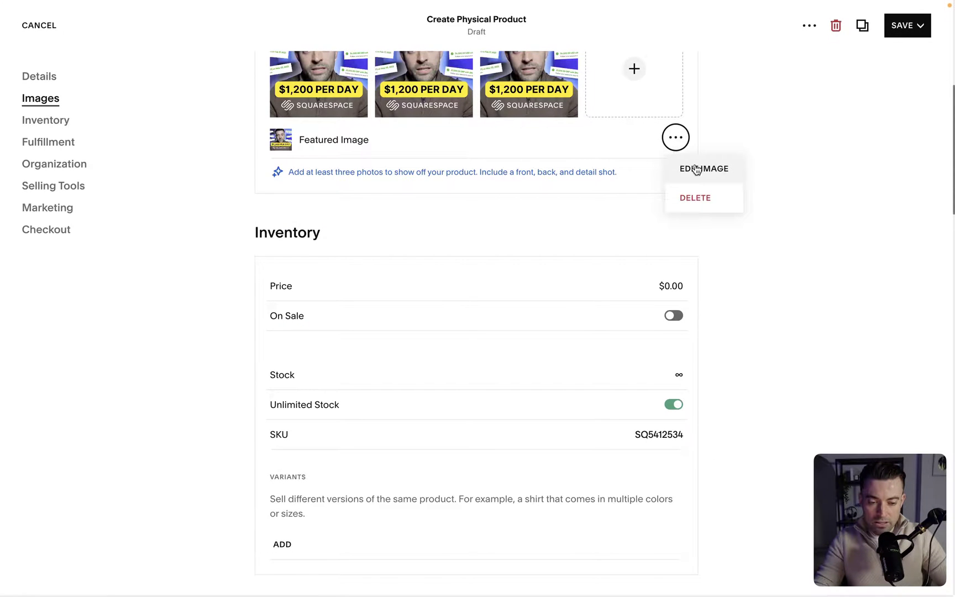
pyautogui.click(694, 167)
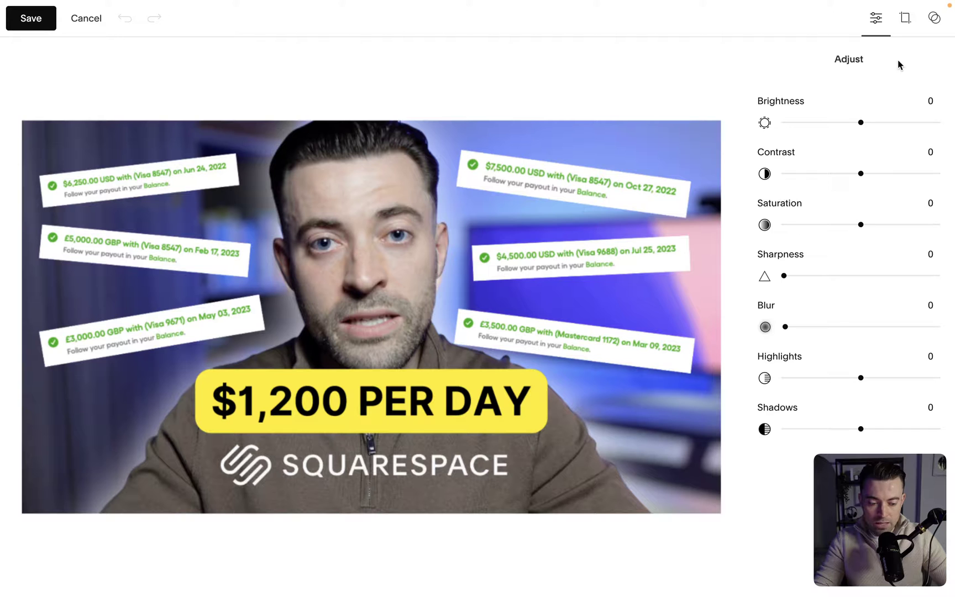
pyautogui.click(906, 18)
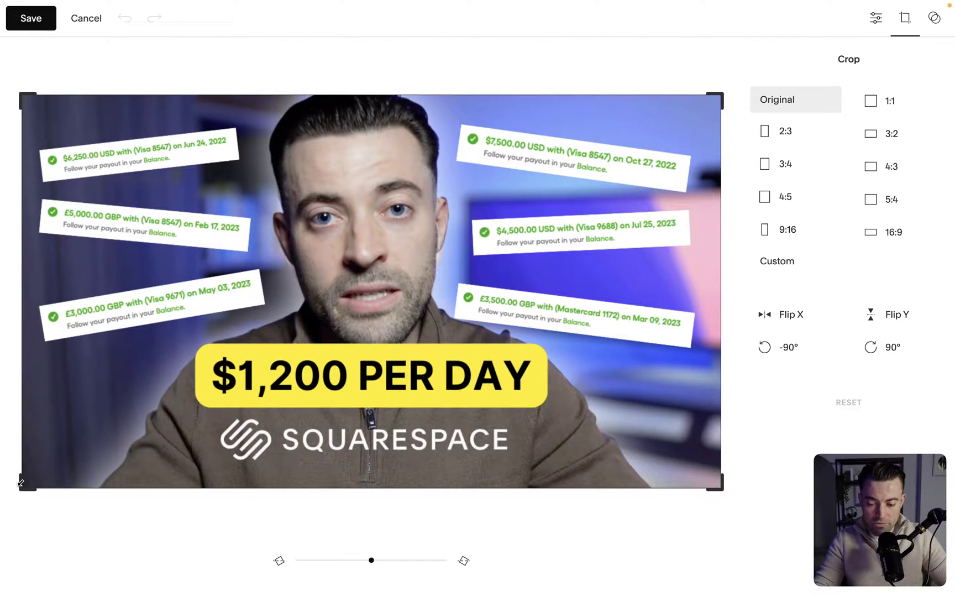
pyautogui.moveTo(21, 483); pyautogui.dragTo(267, 296)
pyautogui.click(883, 101)
pyautogui.moveTo(565, 485); pyautogui.dragTo(575, 273)
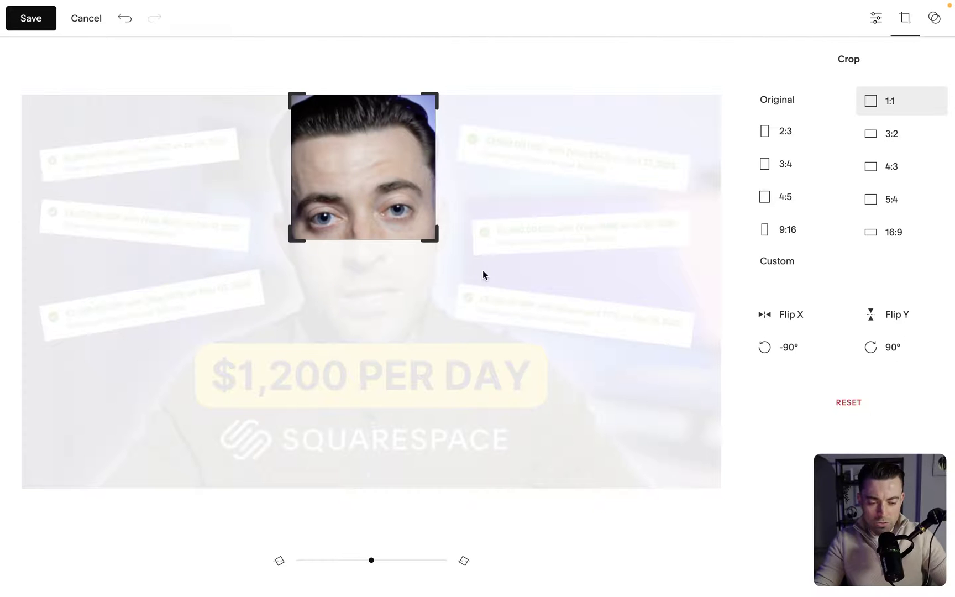
pyautogui.click(29, 23)
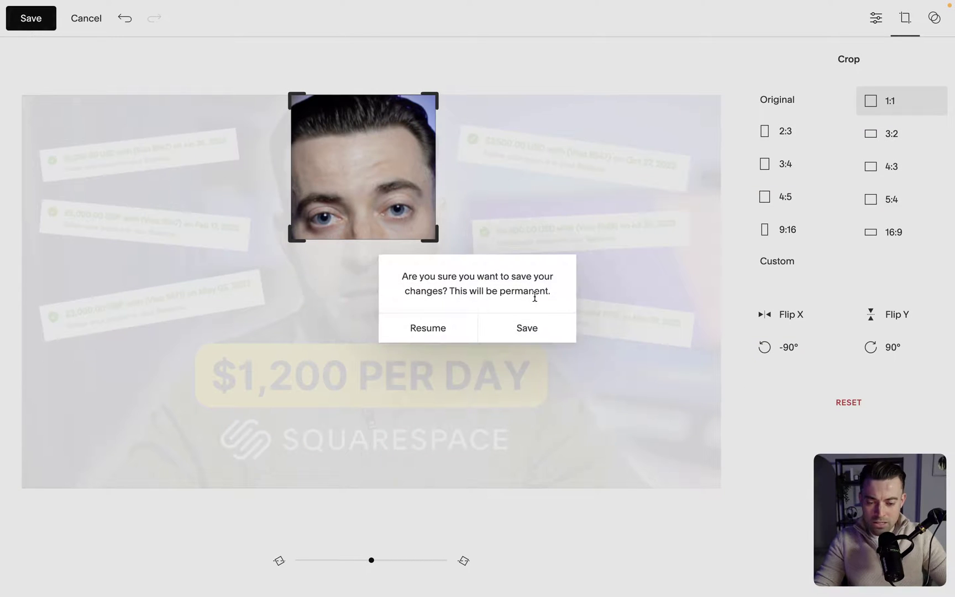
pyautogui.click(544, 320)
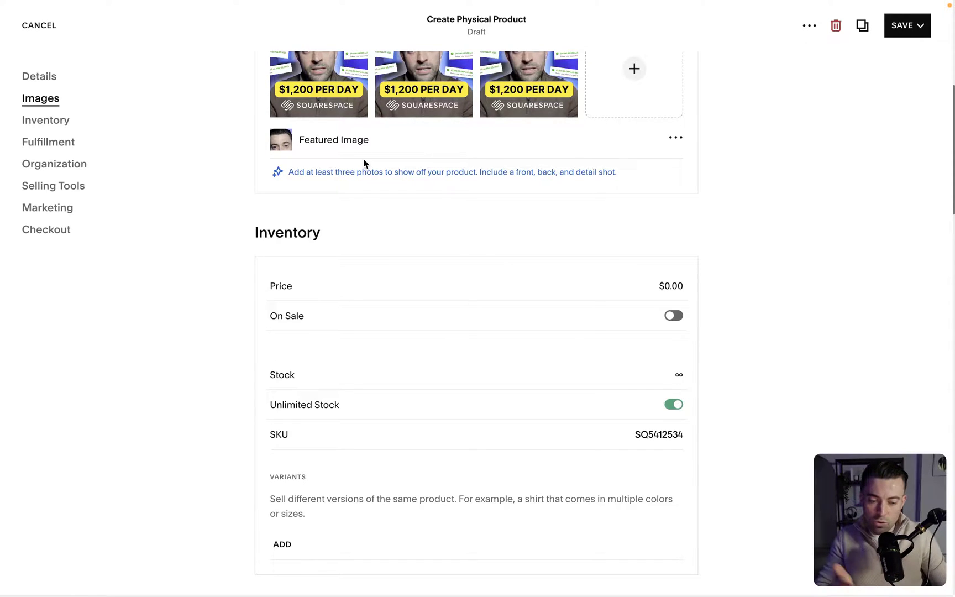
# - Replace the featured image with image.jpg from the library
pyautogui.scroll(2, 437, 141)
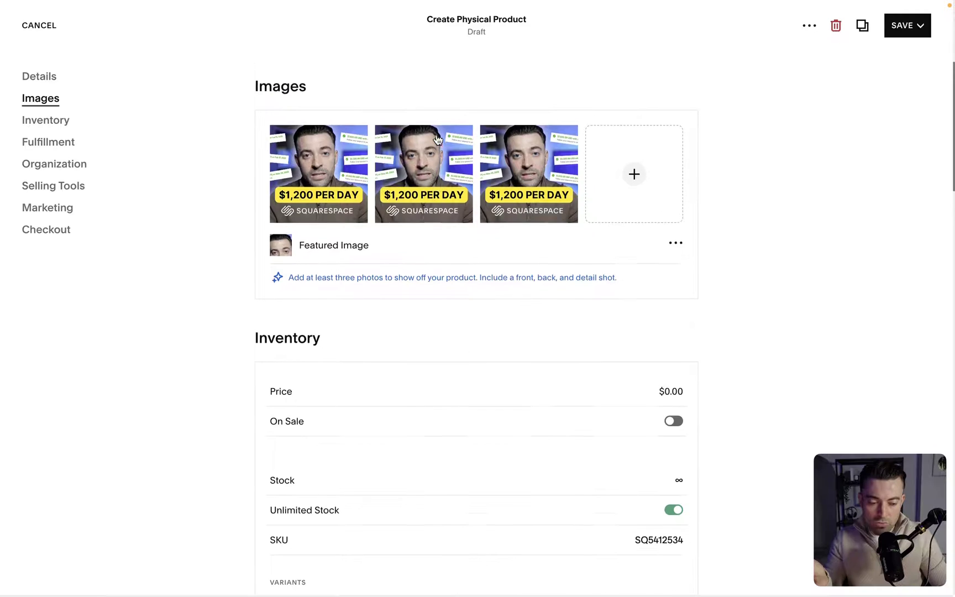
pyautogui.click(674, 245)
pyautogui.click(694, 304)
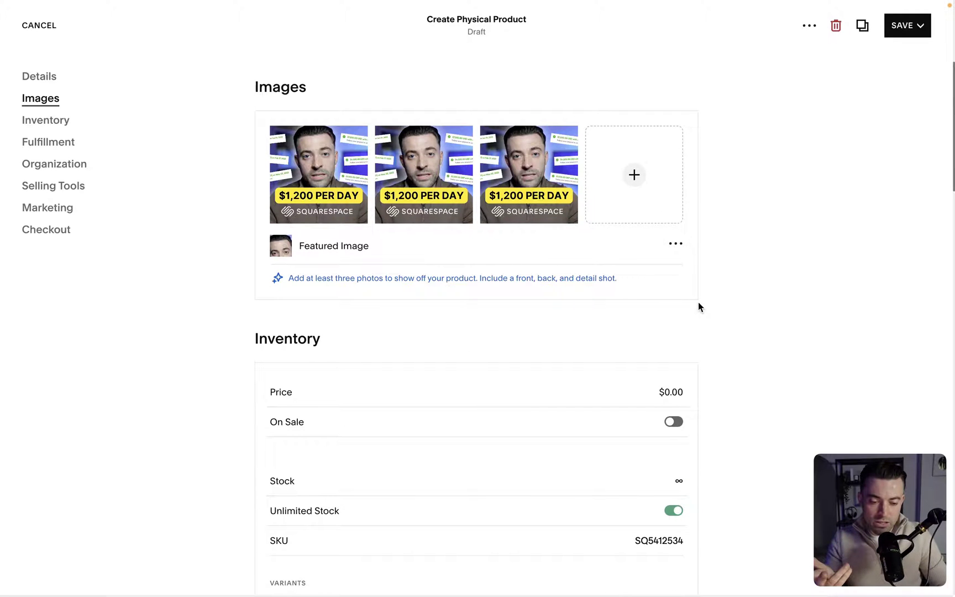
pyautogui.click(279, 250)
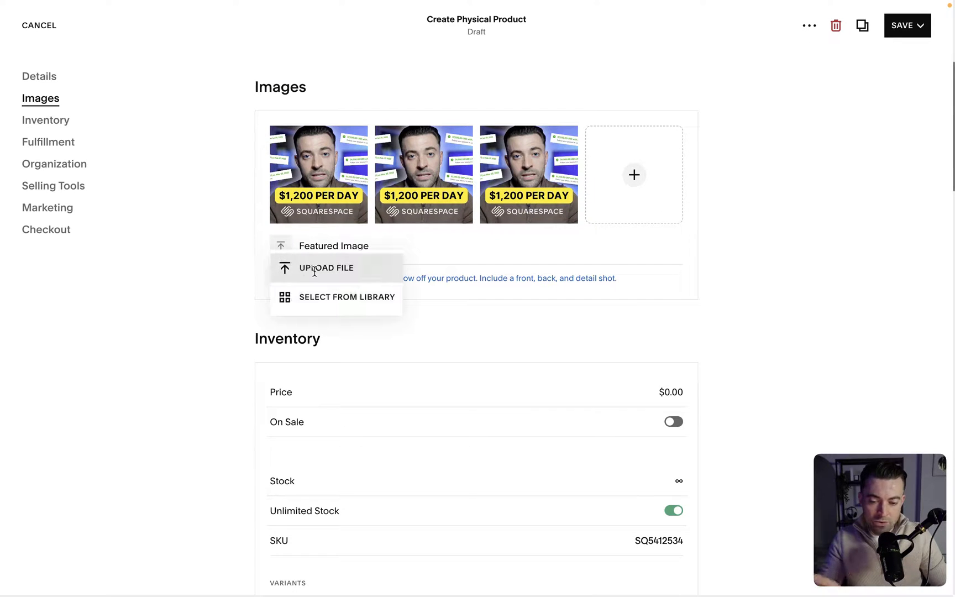
pyautogui.click(341, 297)
pyautogui.click(283, 224)
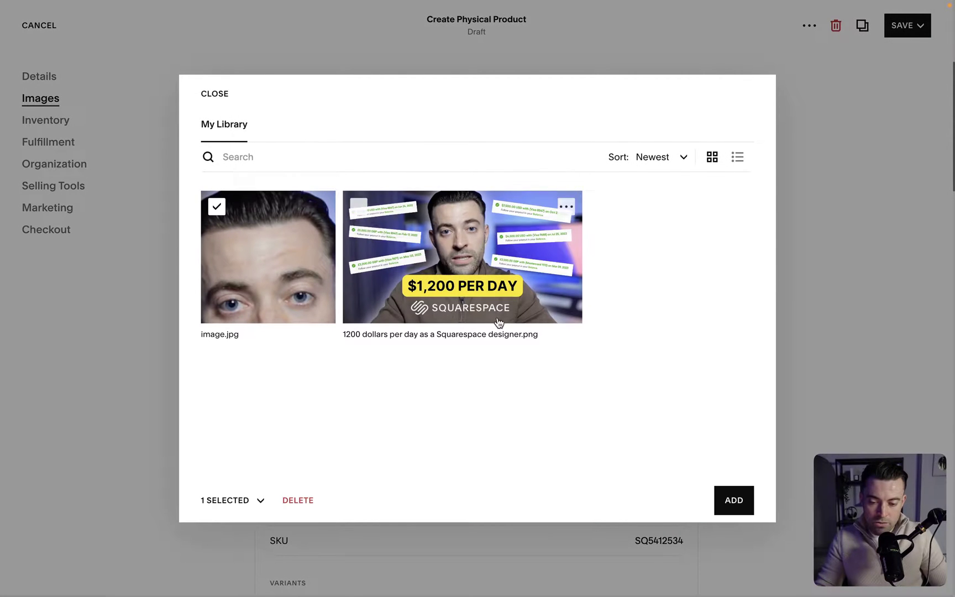
pyautogui.click(745, 506)
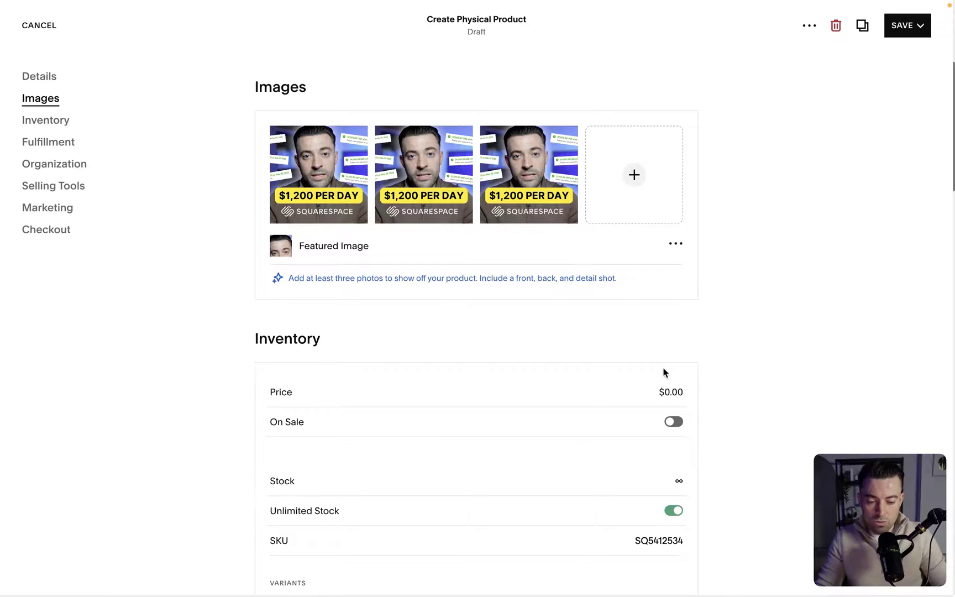
# - Set the price to $900.00 and put it on sale at $800.00
pyautogui.scroll(-3, 471, 338)
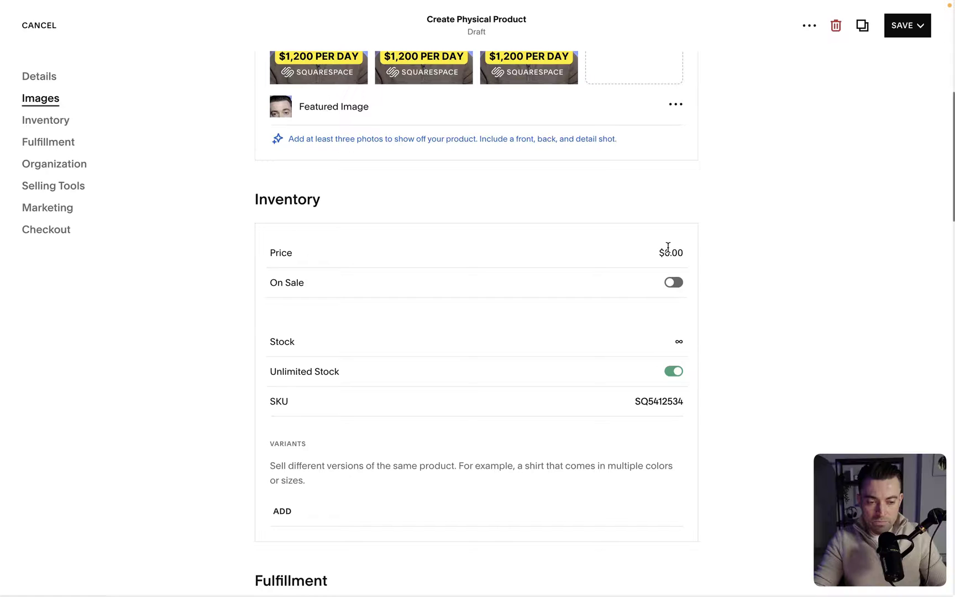
pyautogui.click(671, 254)
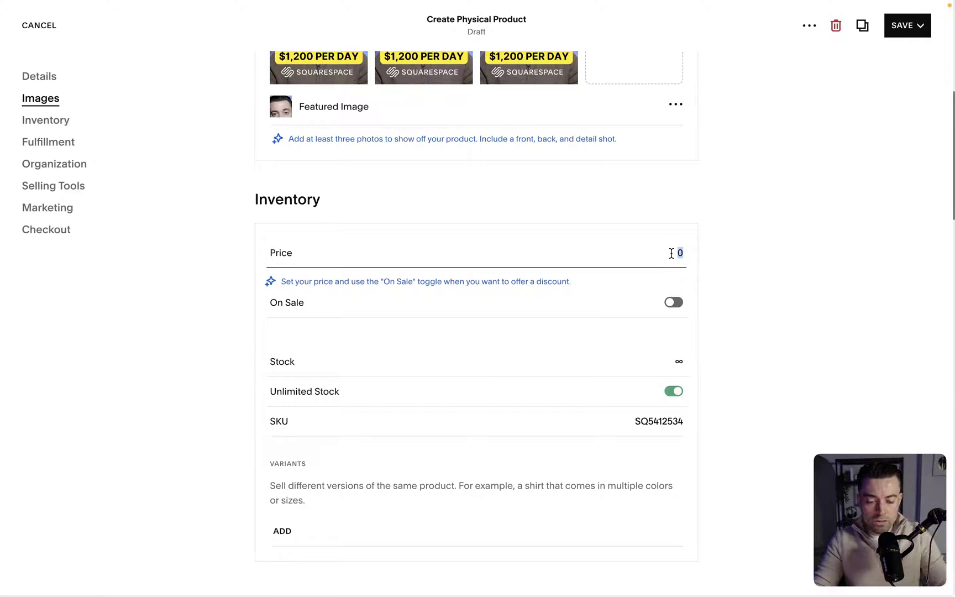
pyautogui.write('900')
pyautogui.click(711, 281)
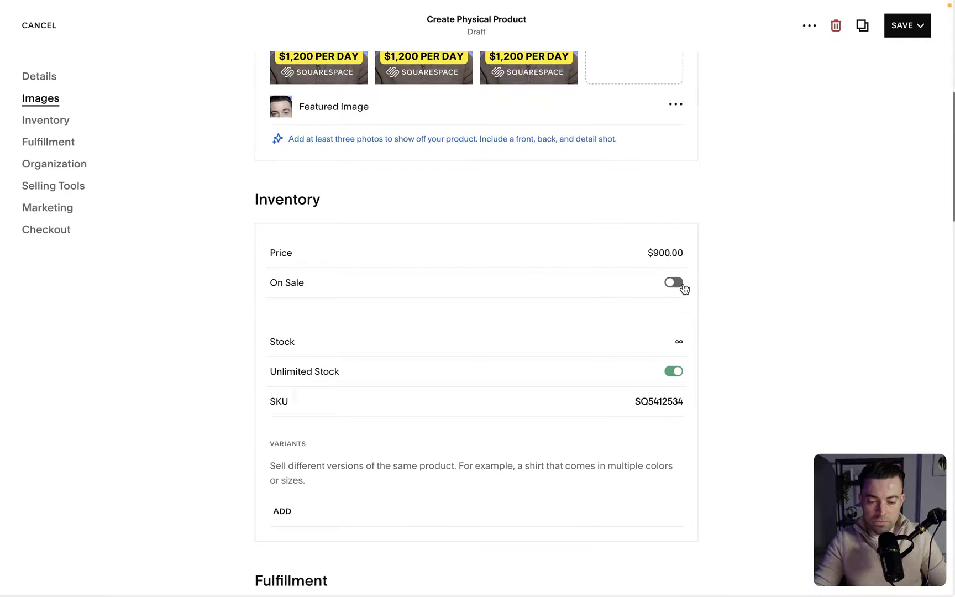
pyautogui.click(682, 286)
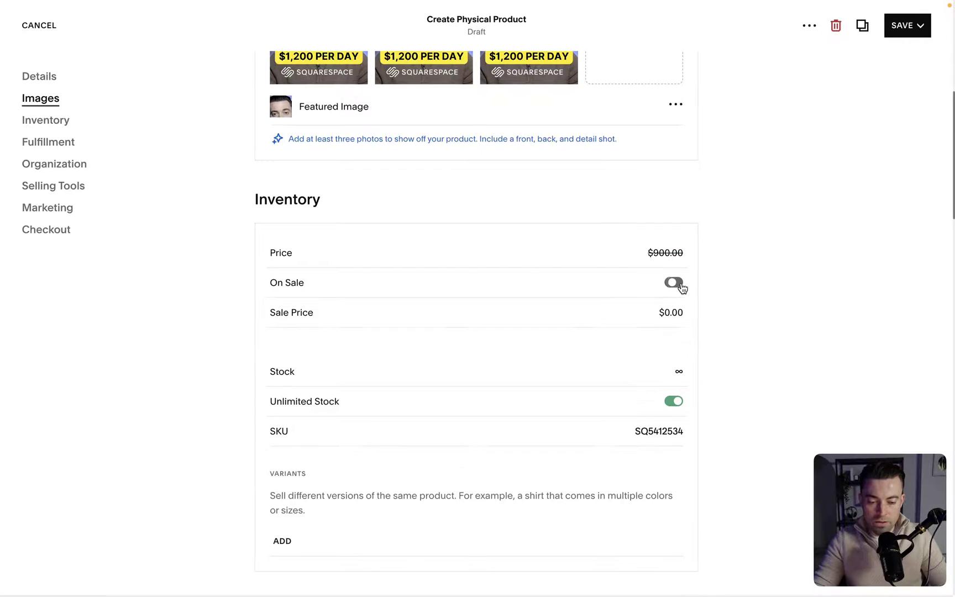
pyautogui.click(673, 314)
pyautogui.write('8')
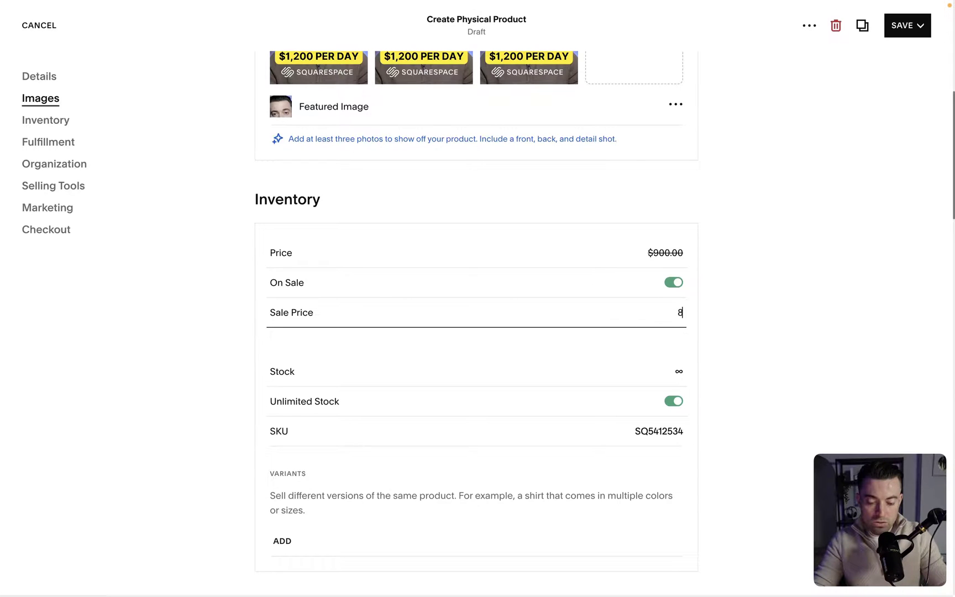
pyautogui.write('00')
pyautogui.click(741, 343)
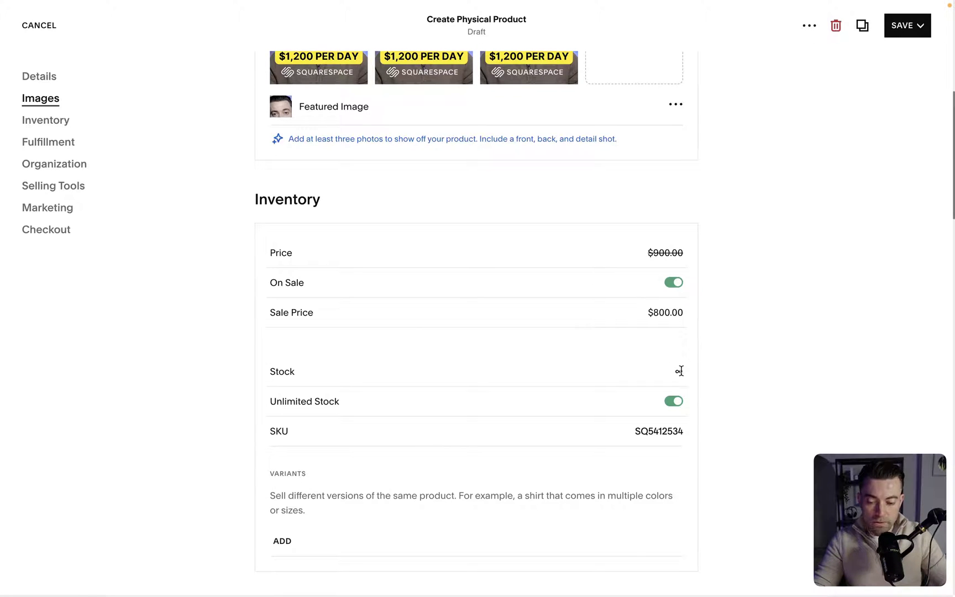
# - Turn off unlimited stock and set the stock to 1000
pyautogui.scroll(-2, 679, 387)
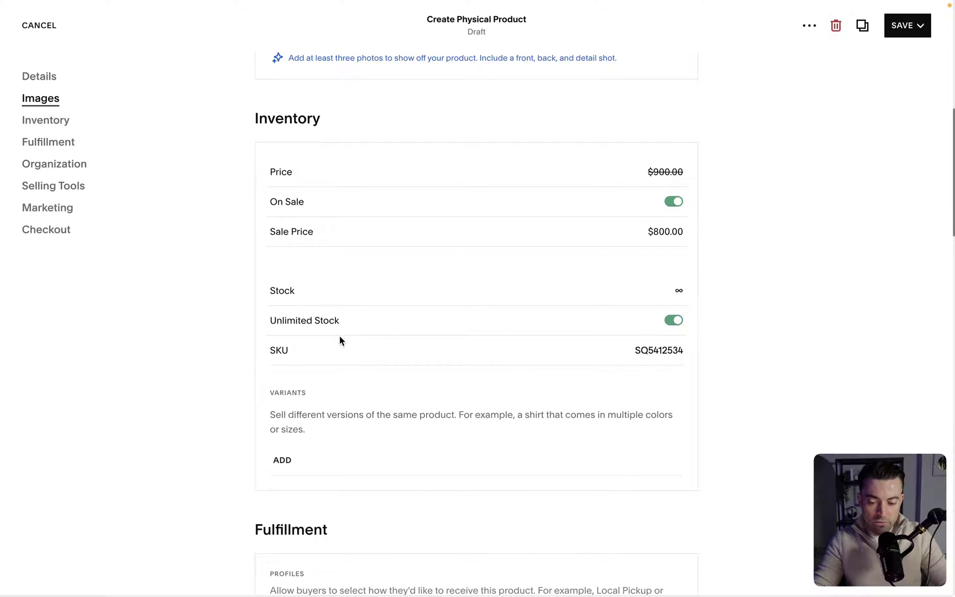
pyautogui.click(679, 321)
pyautogui.click(671, 292)
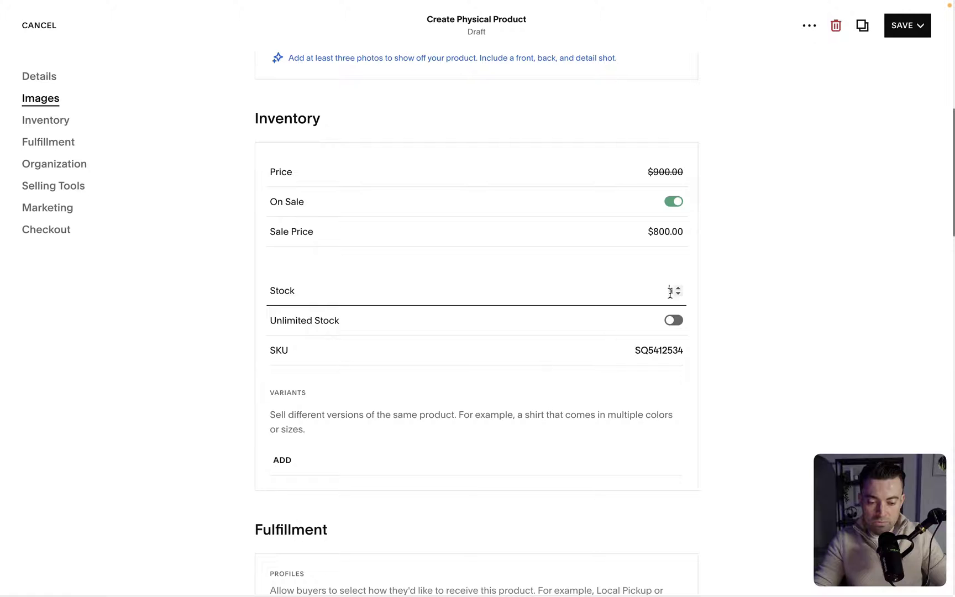
pyautogui.write('1')
pyautogui.press('BackSpace')
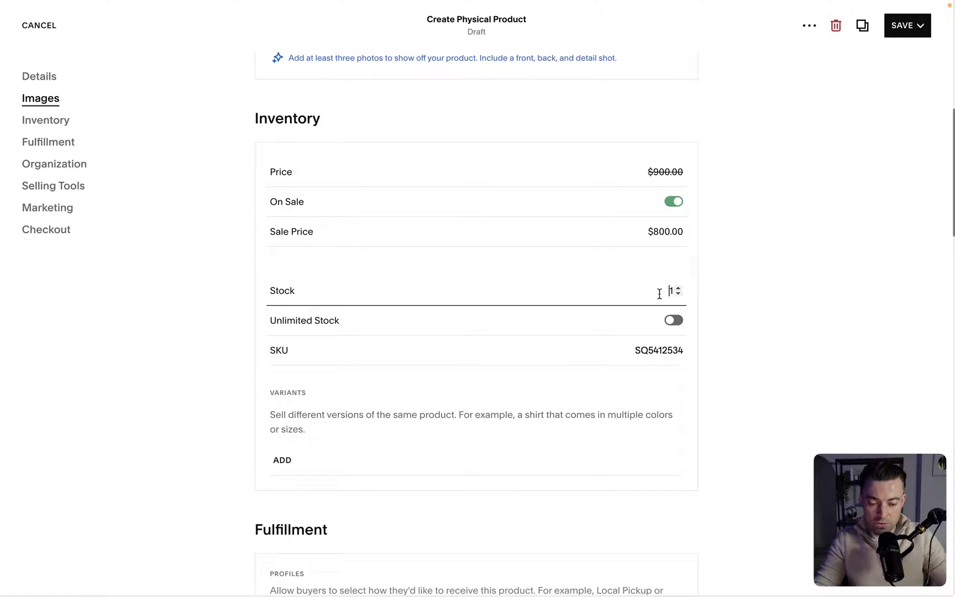
pyautogui.write('000')
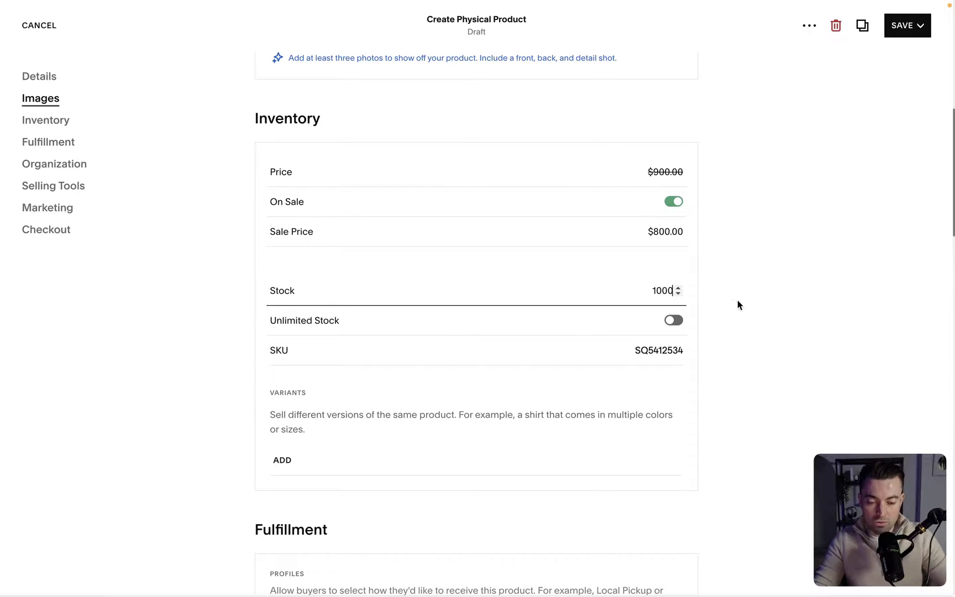
pyautogui.press('Tab')
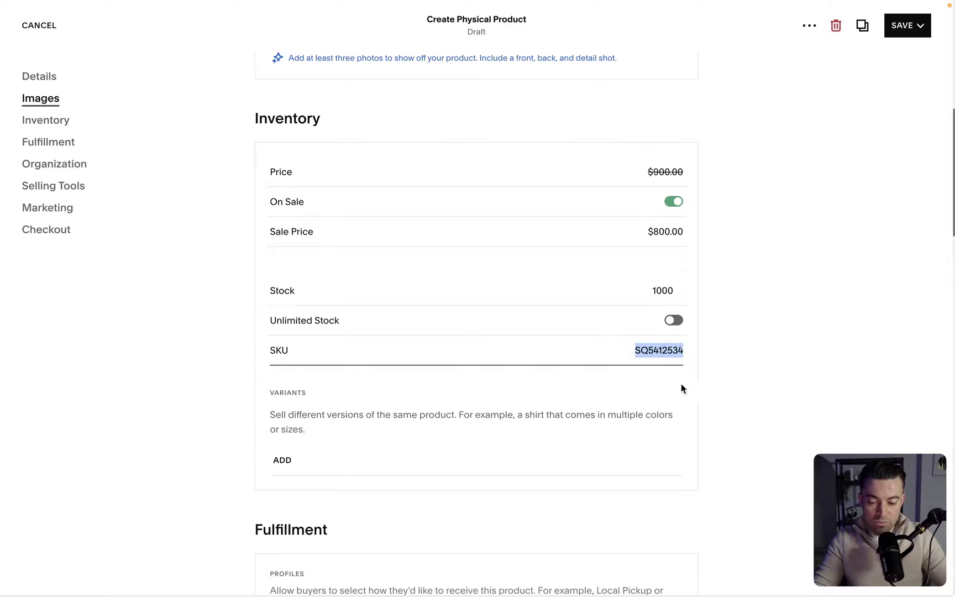
pyautogui.scroll(-3, 629, 394)
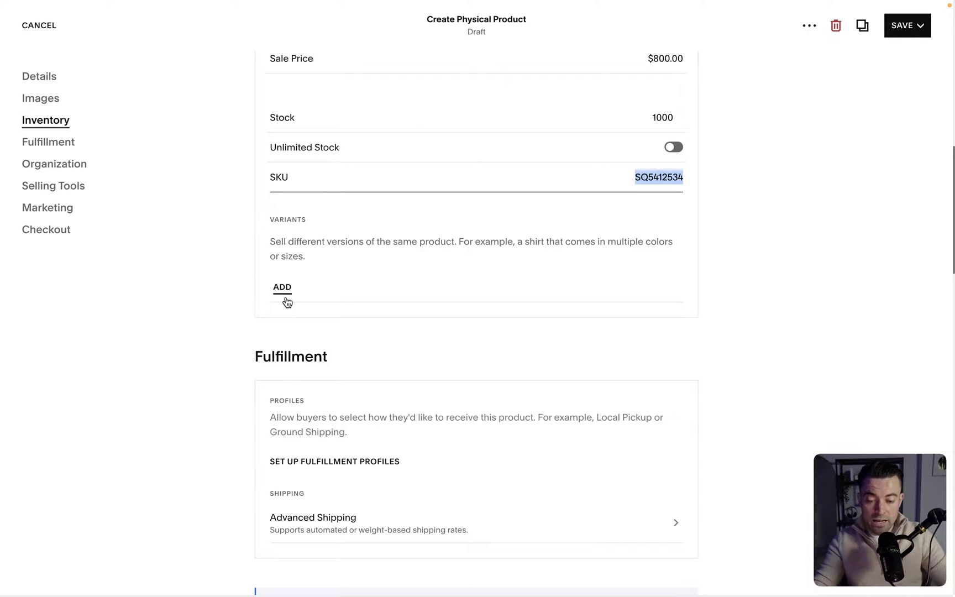
# - Add a custom 'Facial hair' option with values Beard and No beard
pyautogui.click(283, 289)
pyautogui.click(177, 245)
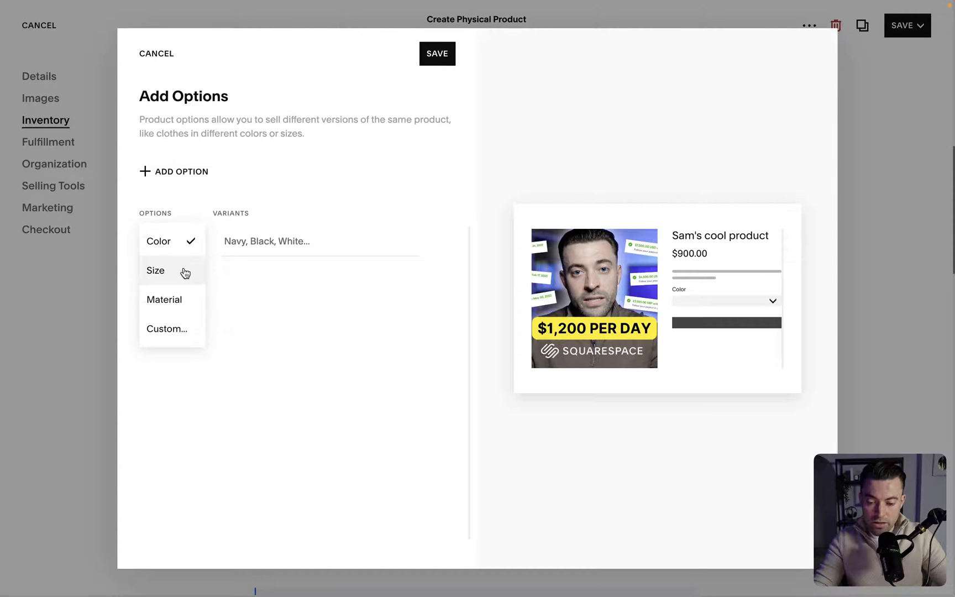
pyautogui.click(184, 273)
pyautogui.click(262, 241)
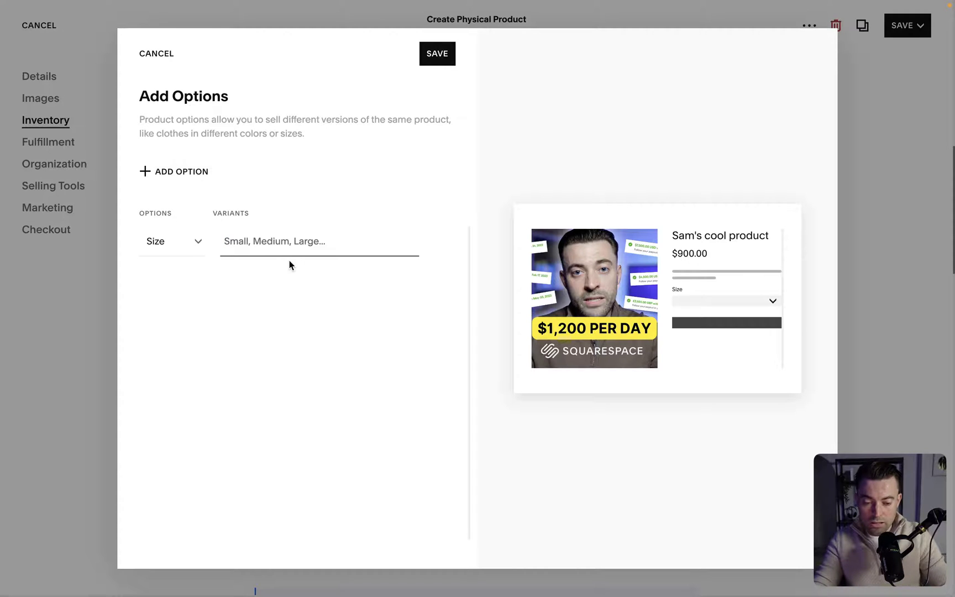
pyautogui.write('Beard')
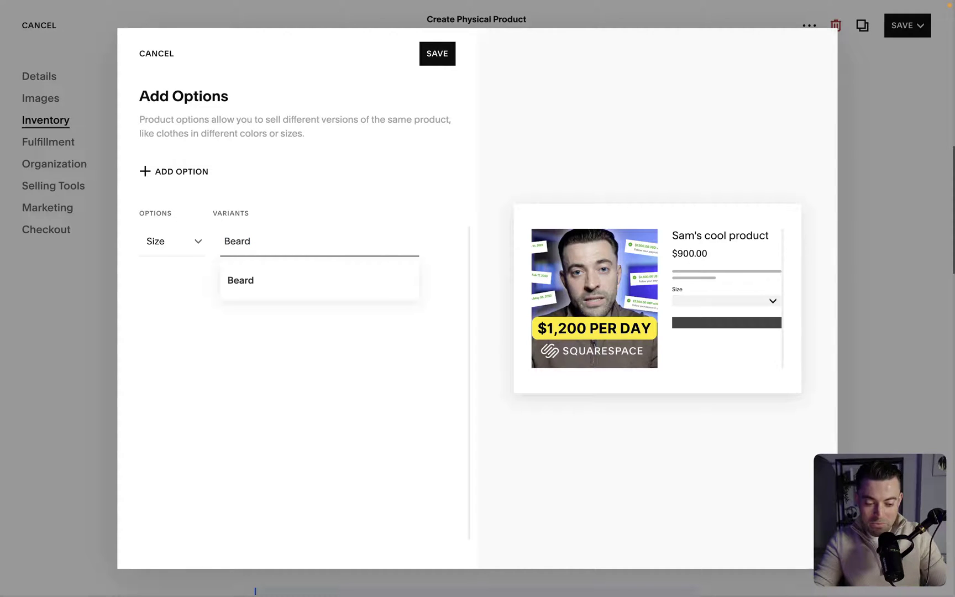
pyautogui.press('Return')
pyautogui.write('No beard')
pyautogui.press('Return')
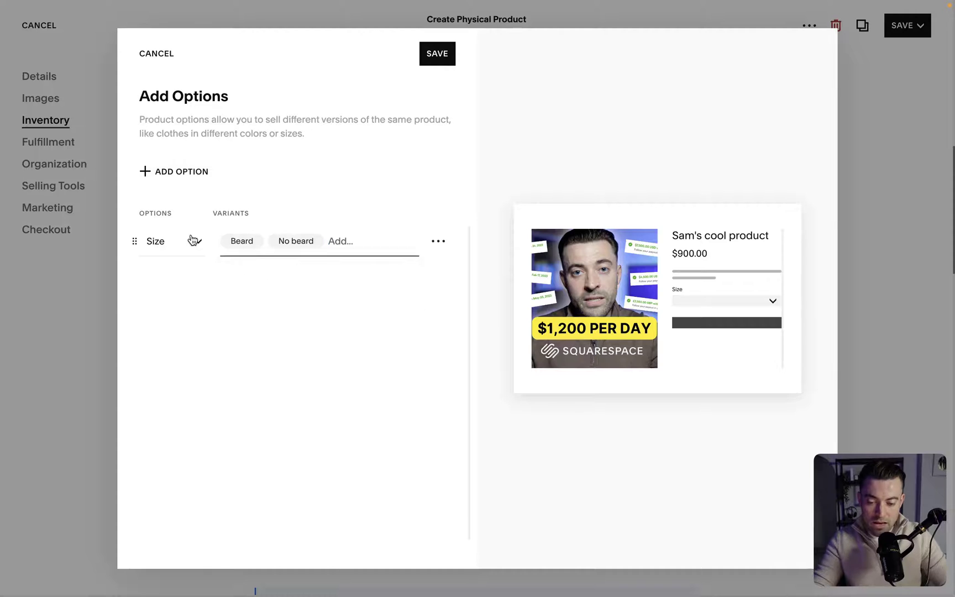
pyautogui.click(195, 241)
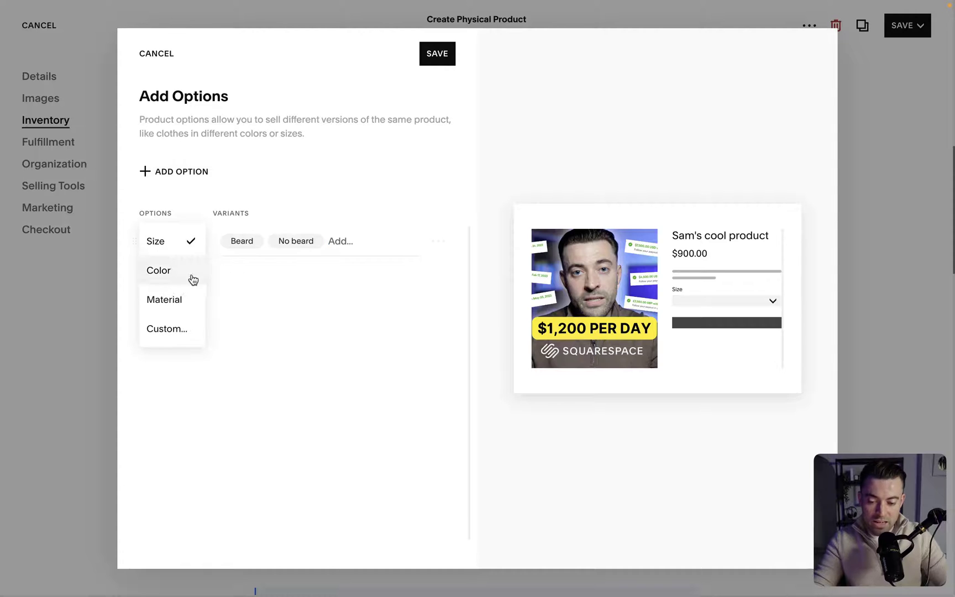
pyautogui.click(159, 331)
pyautogui.write('Facial hair')
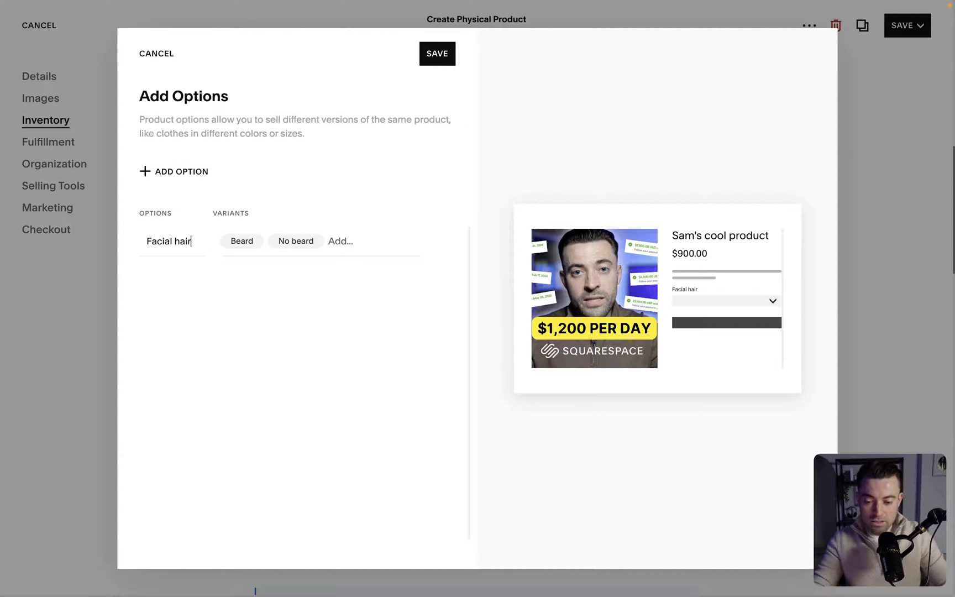
# - Add three more options, giving Material the value Wood and Size Large, Medium, Small
pyautogui.click(172, 176)
pyautogui.click(173, 176)
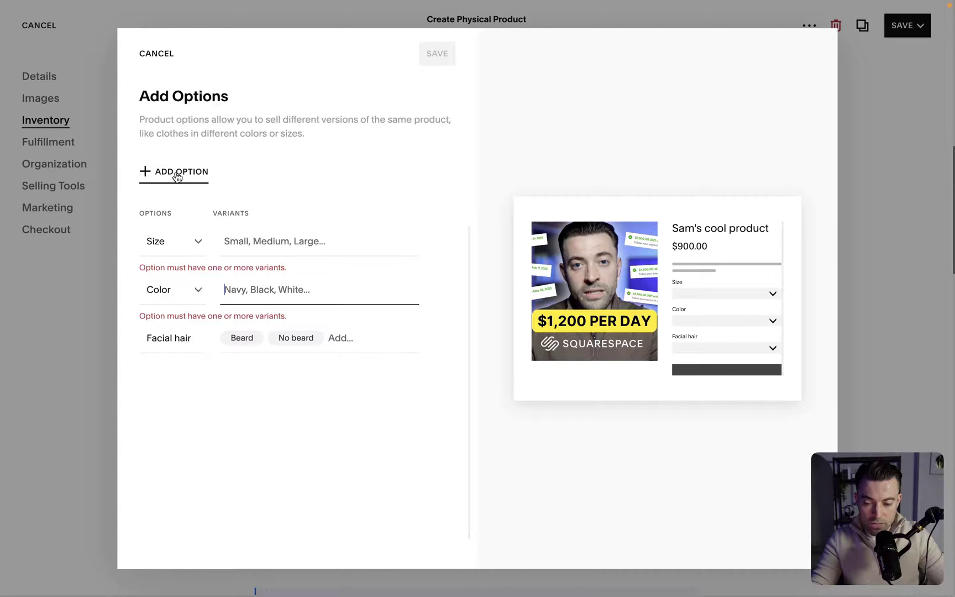
pyautogui.click(173, 176)
pyautogui.click(273, 236)
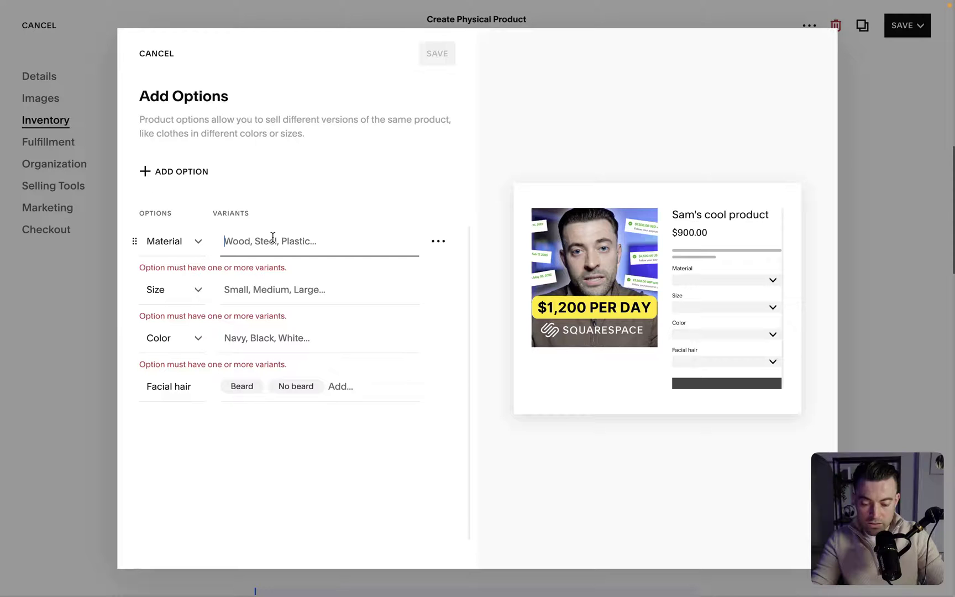
pyautogui.write('Wood')
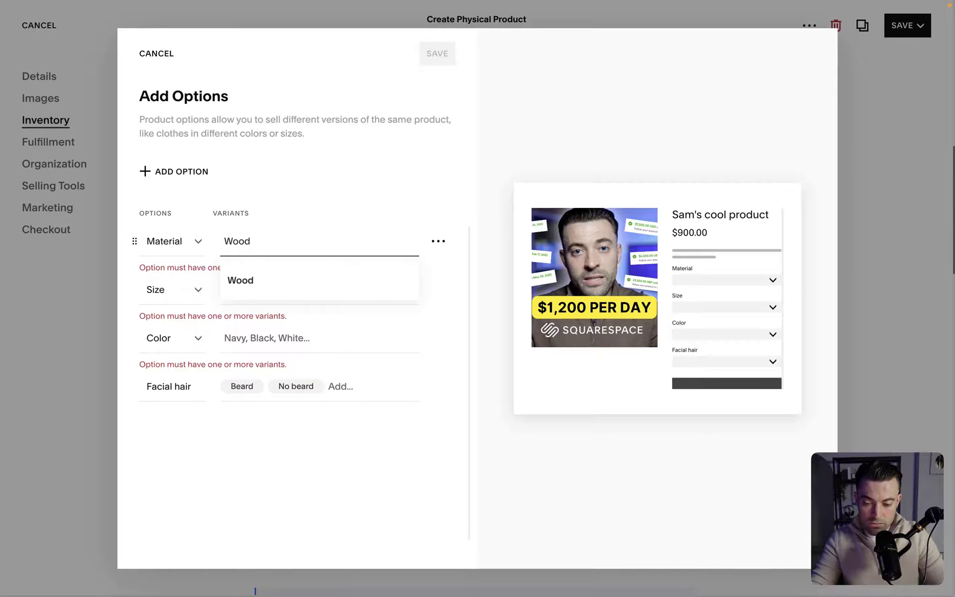
pyautogui.press('Return')
pyautogui.click(274, 269)
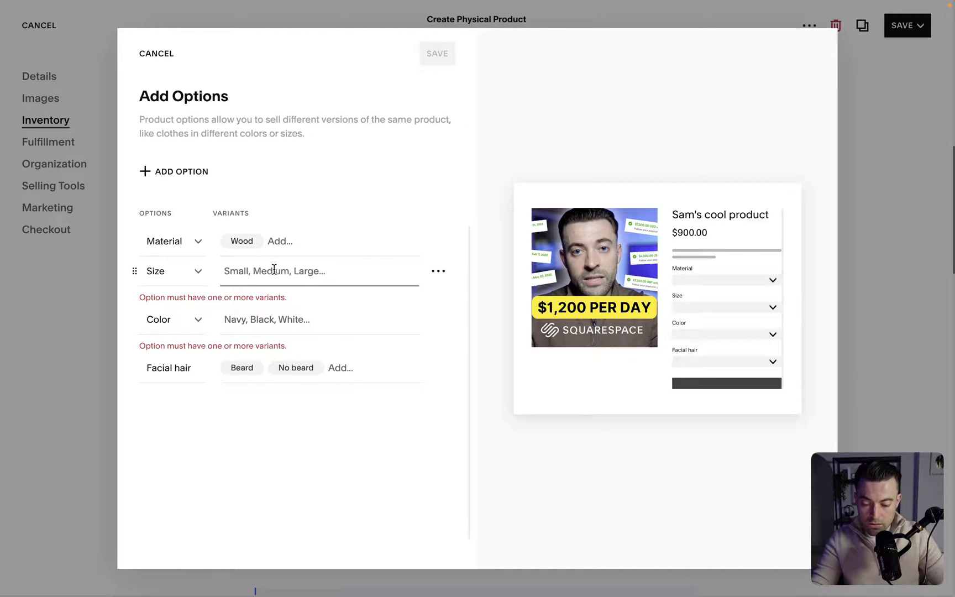
pyautogui.write('Large')
pyautogui.press('Return')
pyautogui.write('mediu')
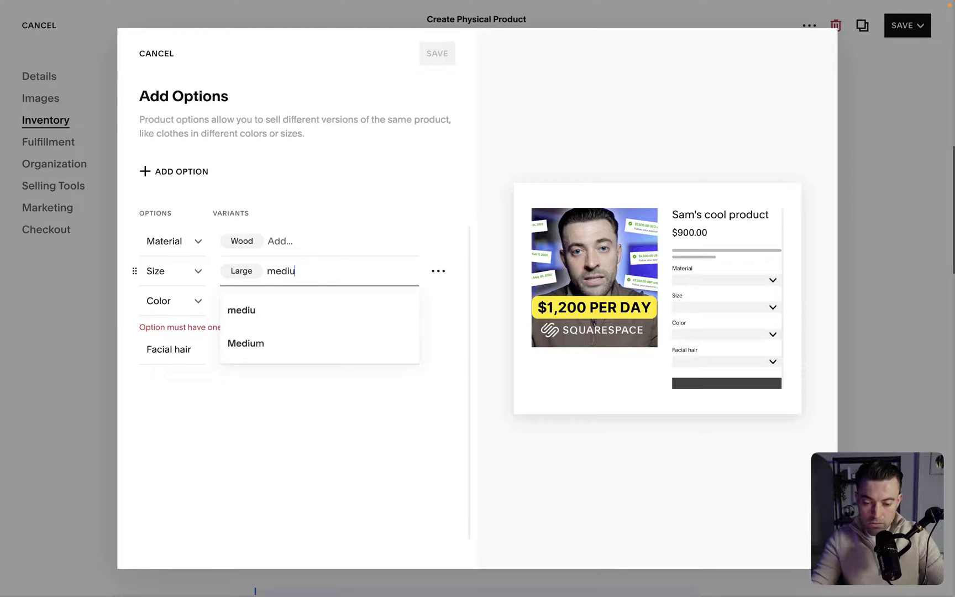
pyautogui.press('Down')
pyautogui.press('Return')
pyautogui.write('Small')
pyautogui.press('Return')
# - Give Color the values Red and Yellow, then save to generate the variants
pyautogui.click(325, 242)
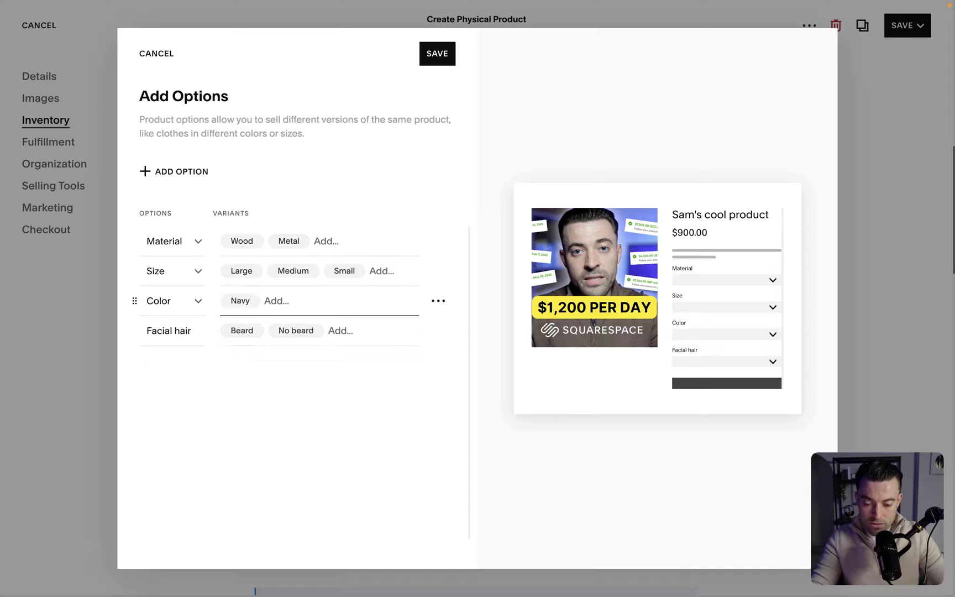
pyautogui.write('Red')
pyautogui.press('Return')
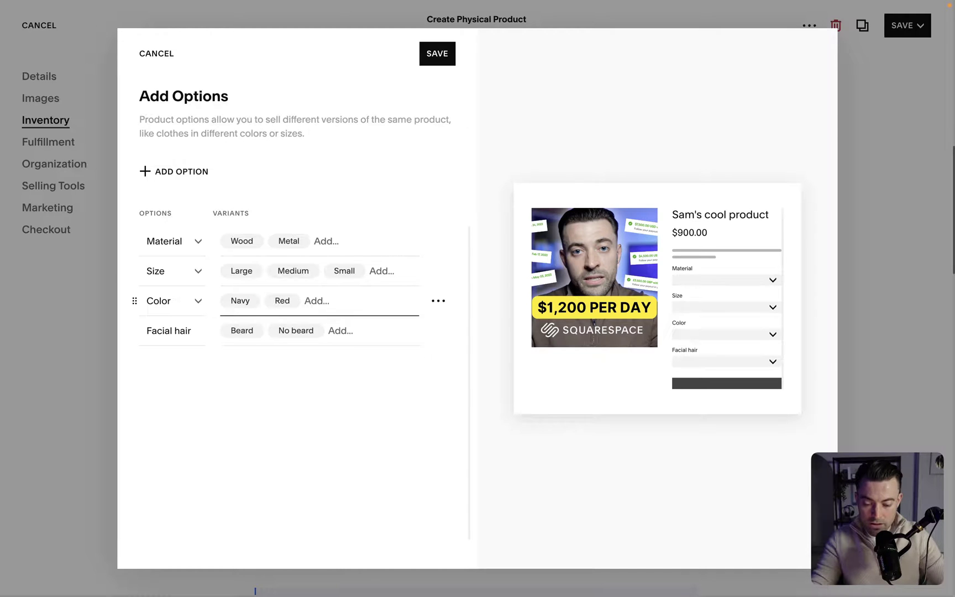
pyautogui.write('yell')
pyautogui.press('Down')
pyautogui.press('Return')
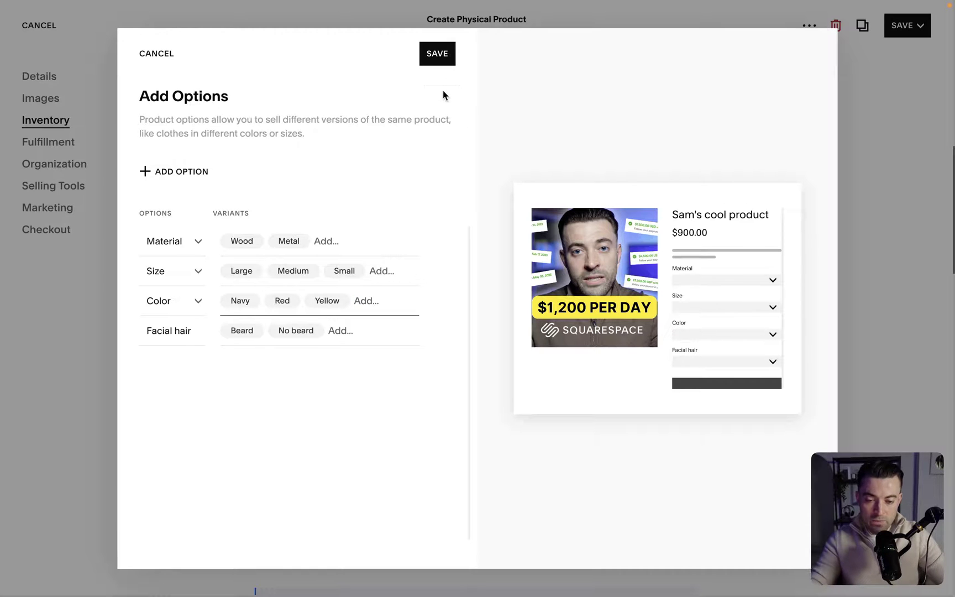
pyautogui.click(437, 55)
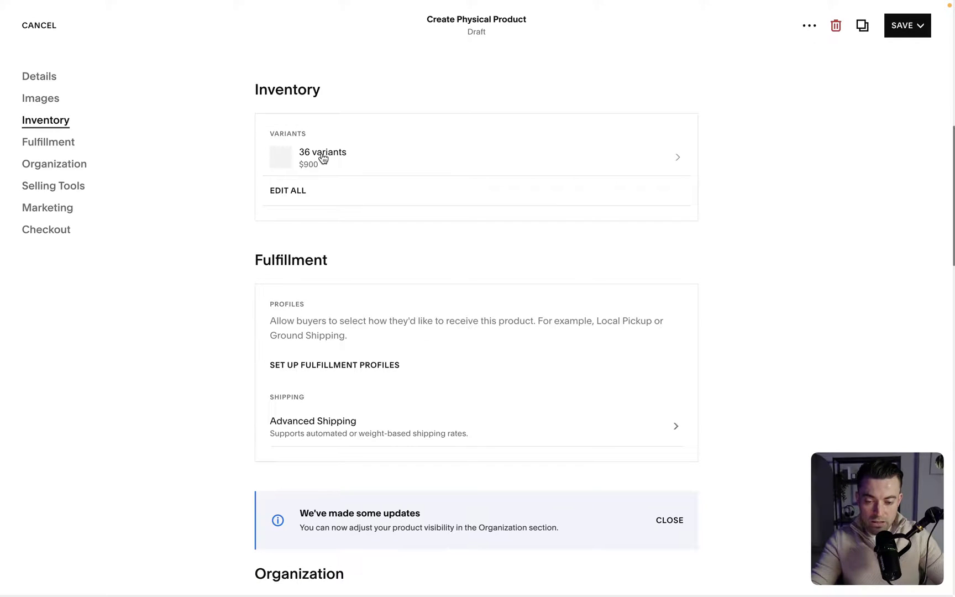
# - Scroll to Organization and open the Select a Category picker for Categories
pyautogui.scroll(-3, 394, 240)
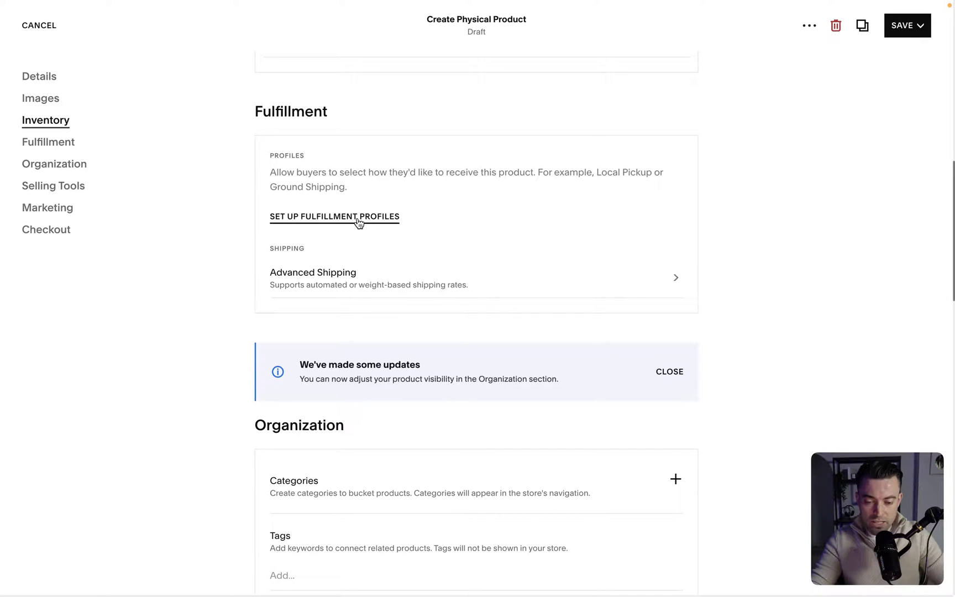
pyautogui.scroll(-4, 353, 285)
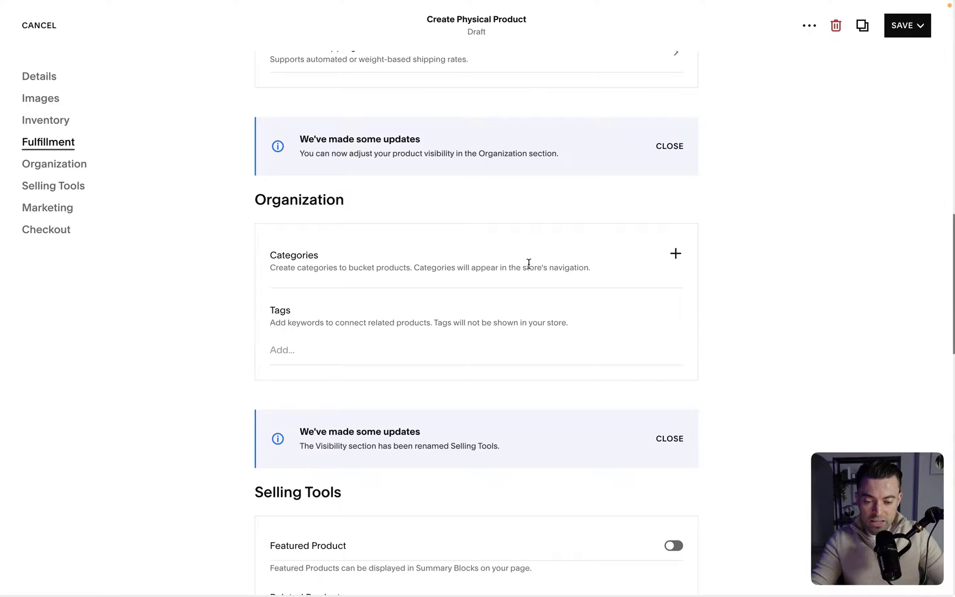
pyautogui.click(673, 257)
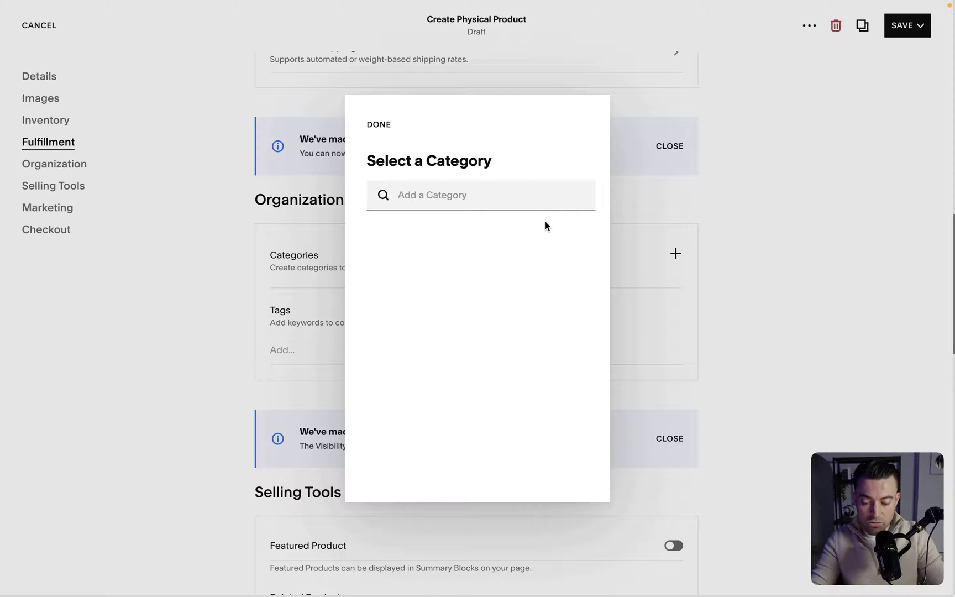
# - Create the categories 'Sam' and 'Cool dude' for the product
pyautogui.write('Sam')
pyautogui.press('Return')
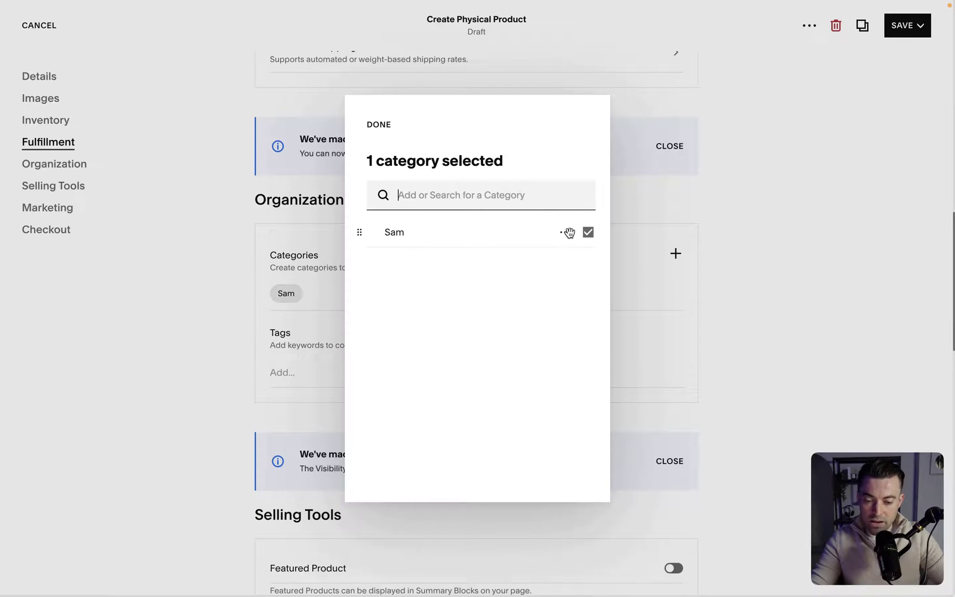
pyautogui.click(518, 199)
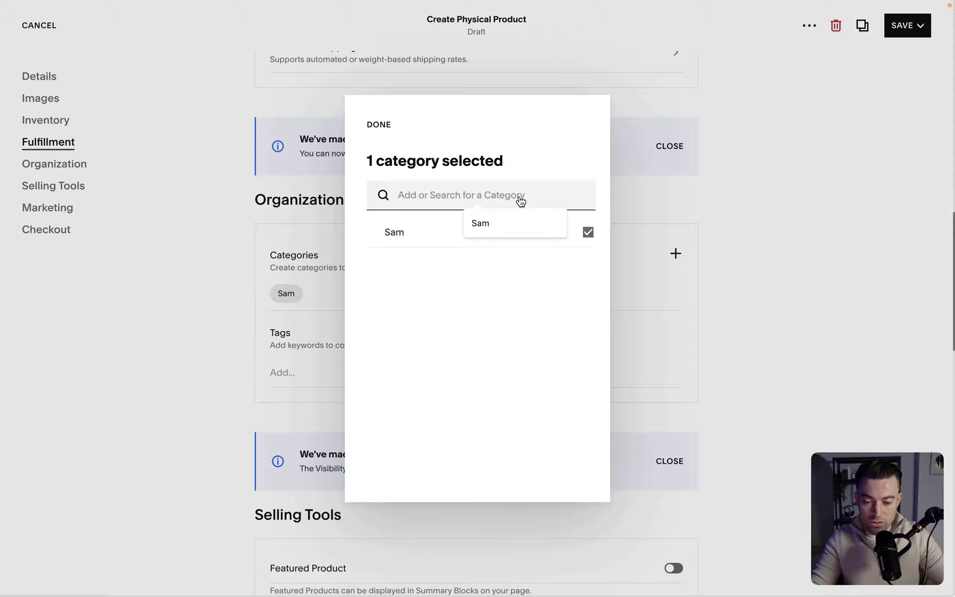
pyautogui.write('Cool dude')
pyautogui.press('Return')
# - Remove and delete the 'Cool dude' category, keeping only 'Sam' selected
pyautogui.click(588, 232)
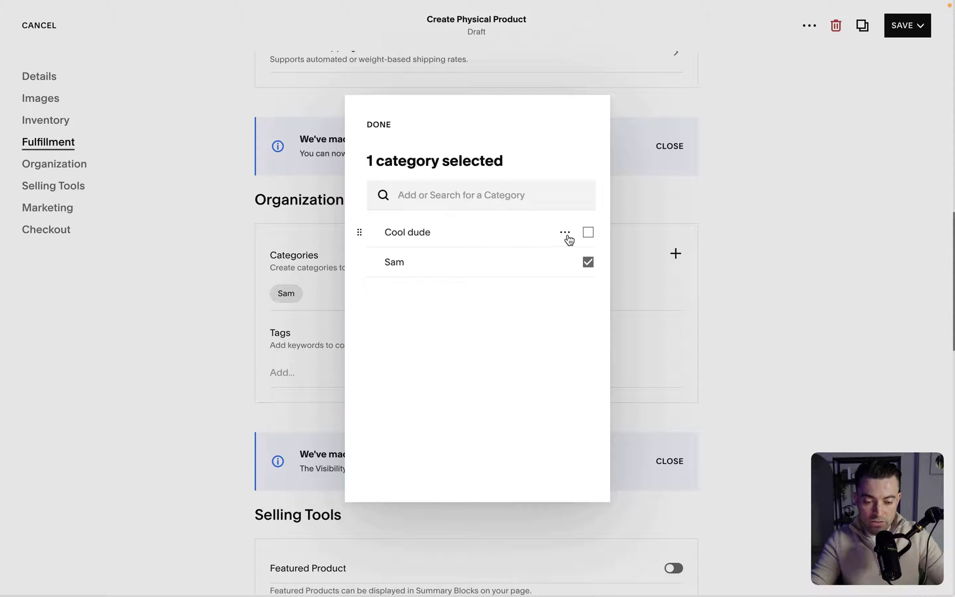
pyautogui.click(566, 235)
pyautogui.click(564, 323)
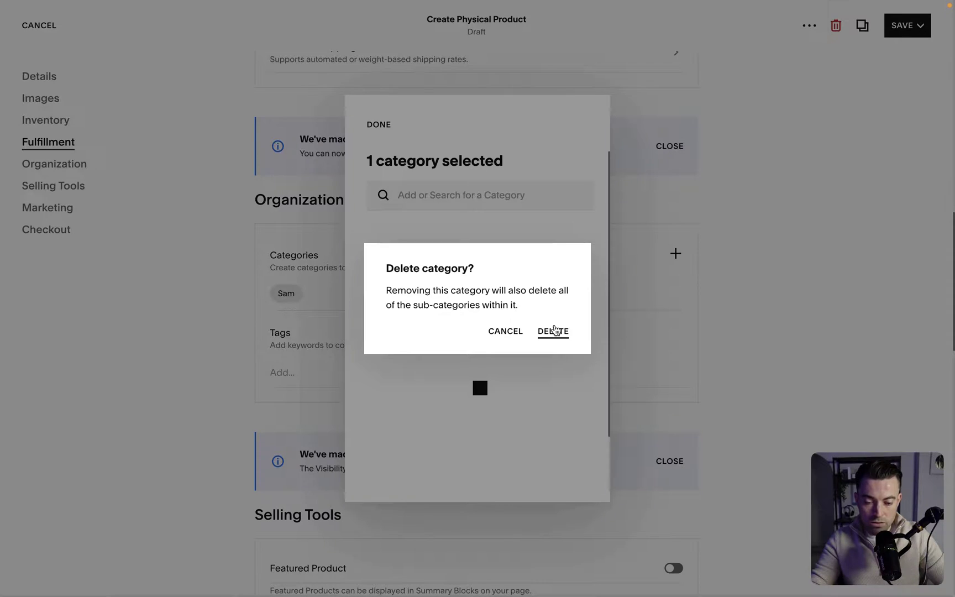
pyautogui.click(551, 331)
pyautogui.click(378, 125)
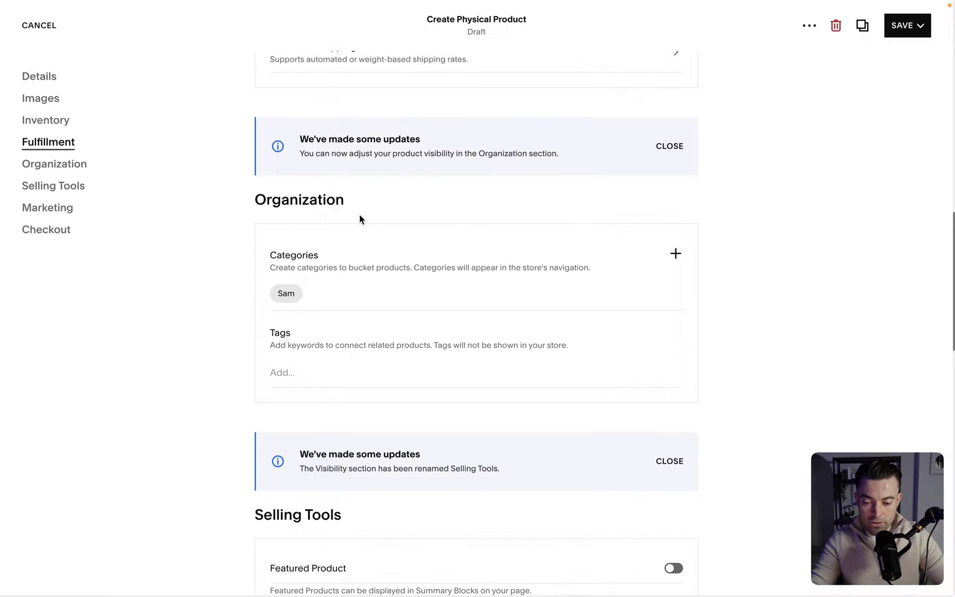
# - Add the tags 'Cool stuff' and 'Products' to the product
pyautogui.click(314, 370)
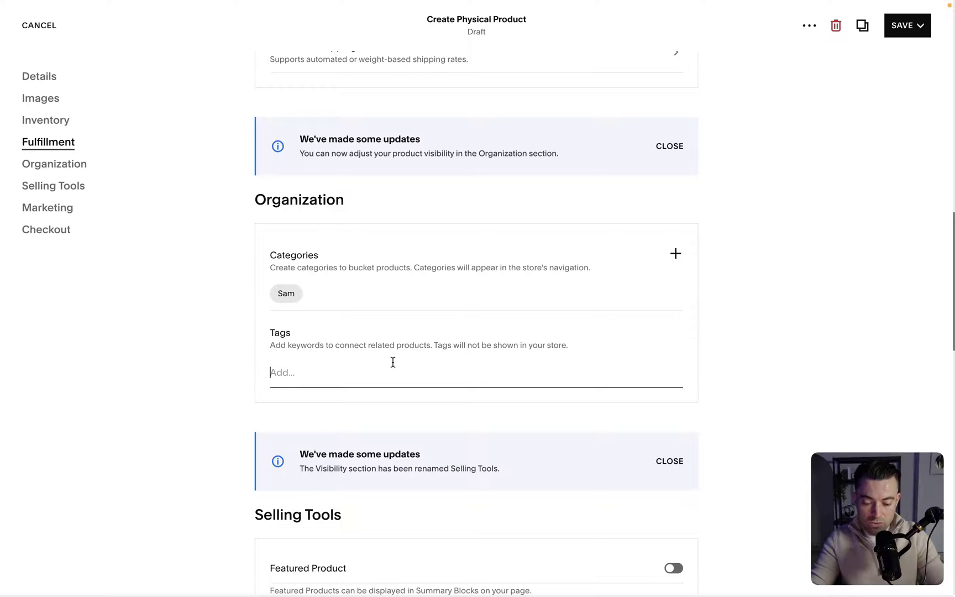
pyautogui.write('Cool')
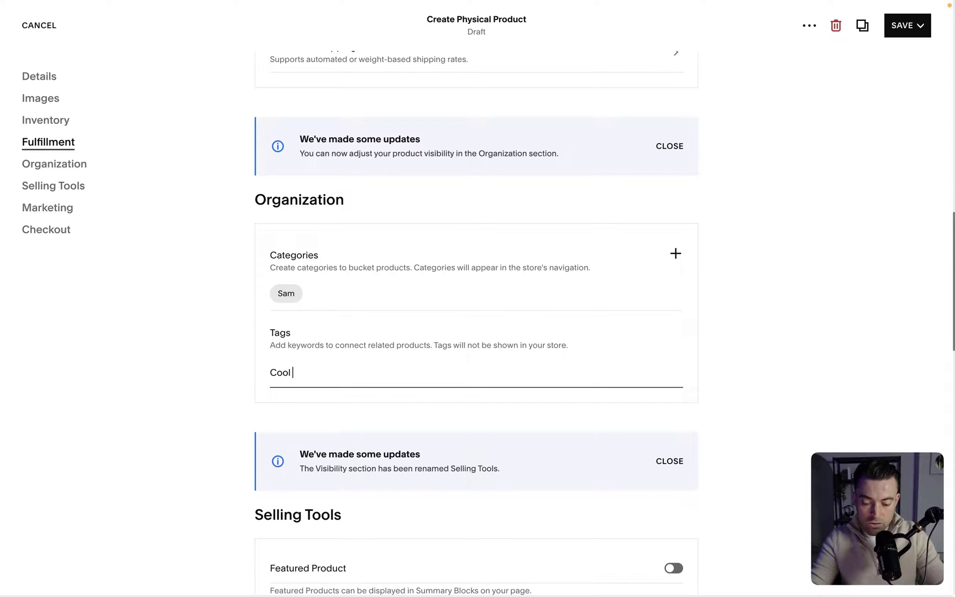
pyautogui.write(' stuff')
pyautogui.press('Return')
pyautogui.write('Products')
pyautogui.press('Return')
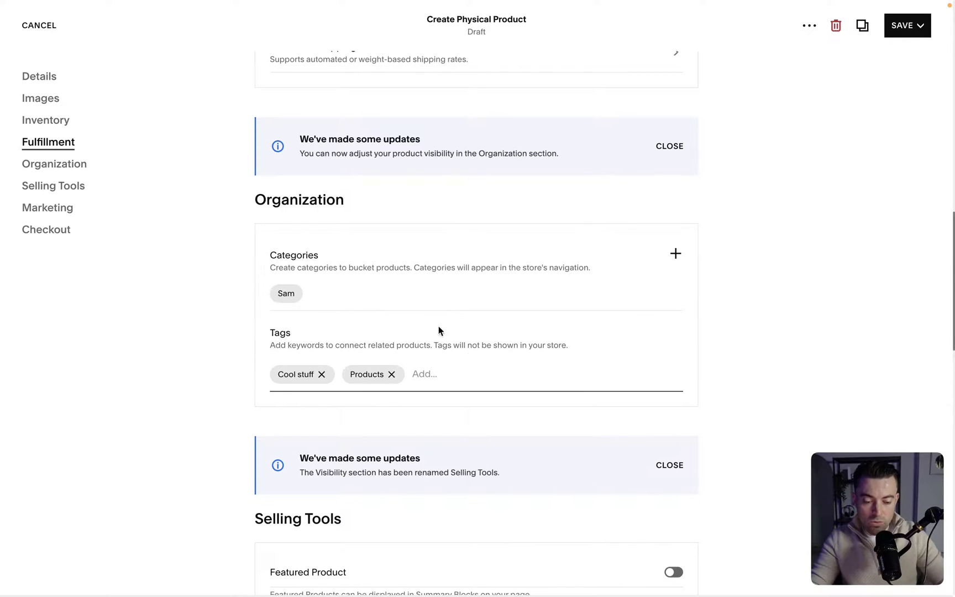
pyautogui.scroll(-5, 682, 262)
pyautogui.click(674, 260)
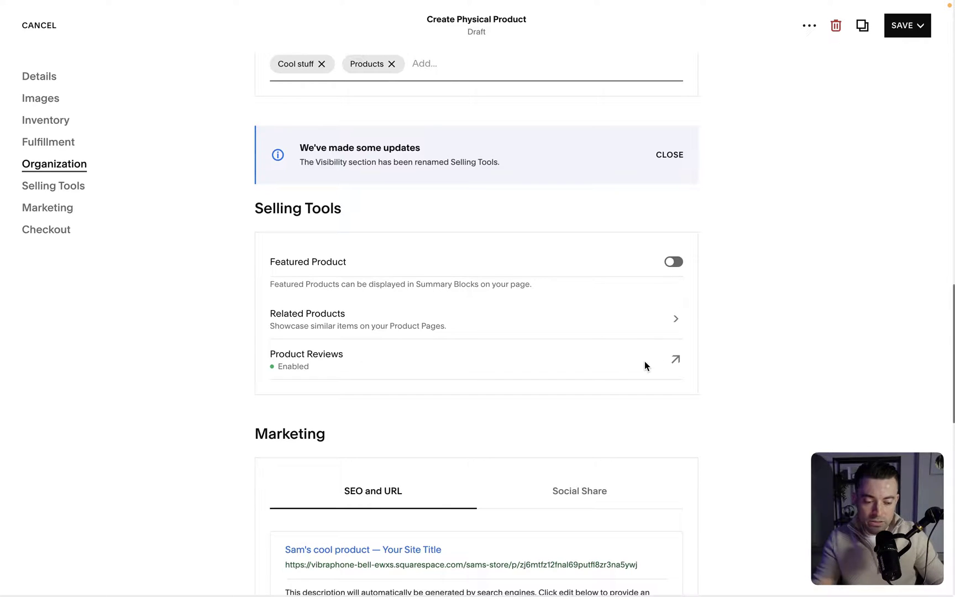
# - Enable Related Products on the product page, based on the 'Cool stuff' tag
pyautogui.click(573, 440)
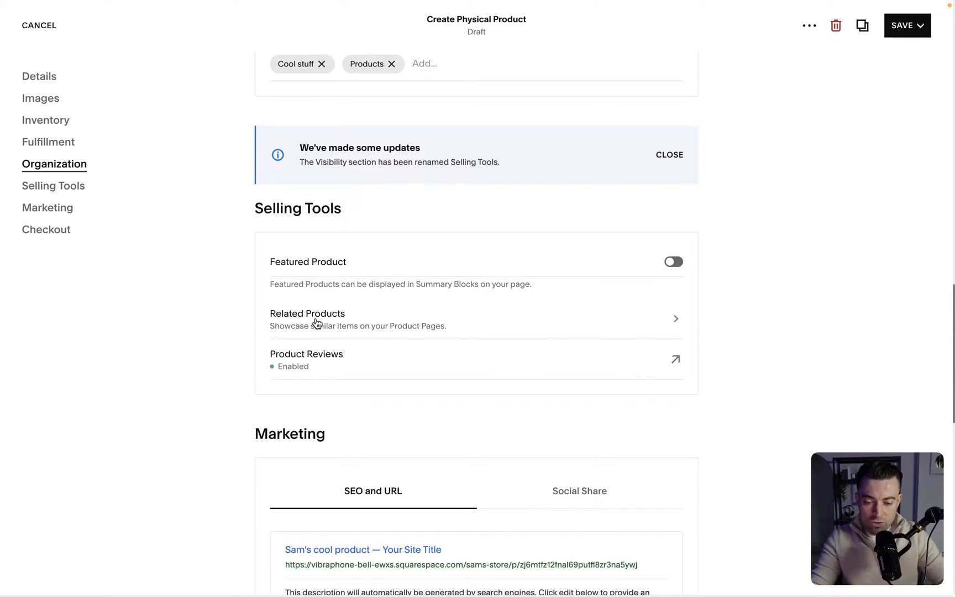
pyautogui.click(317, 324)
pyautogui.click(476, 244)
pyautogui.scroll(-2, 470, 275)
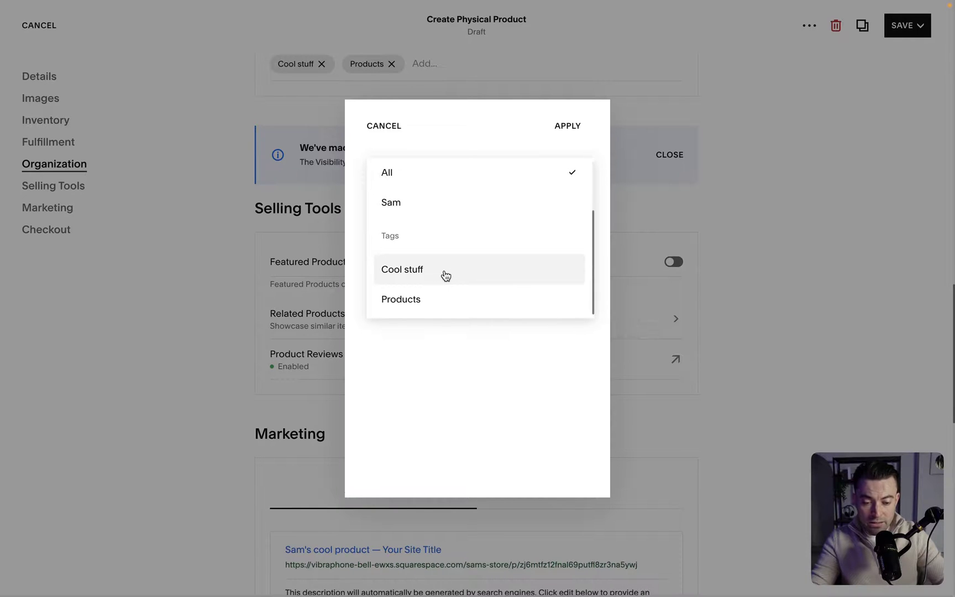
pyautogui.click(445, 276)
pyautogui.click(568, 126)
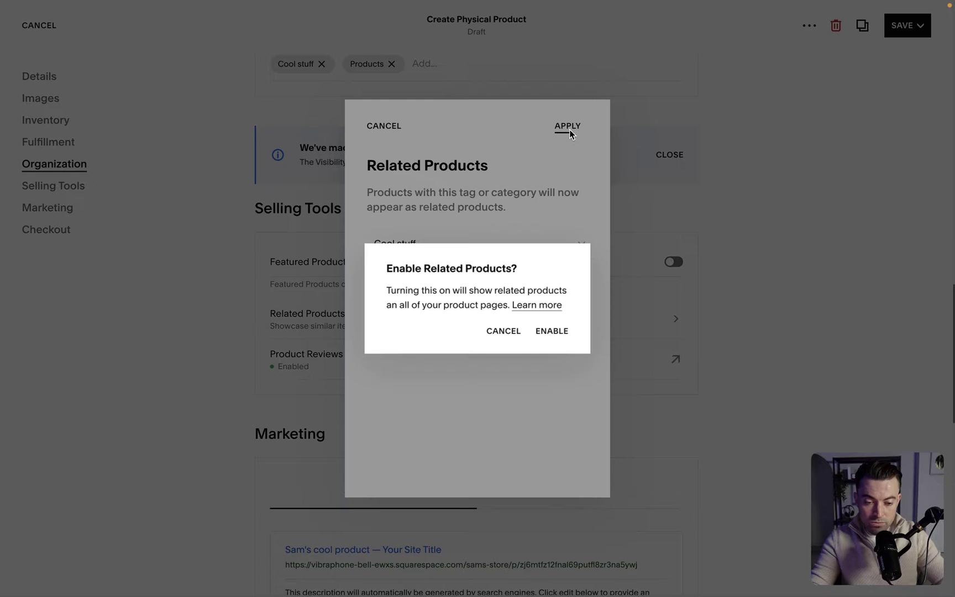
pyautogui.click(562, 333)
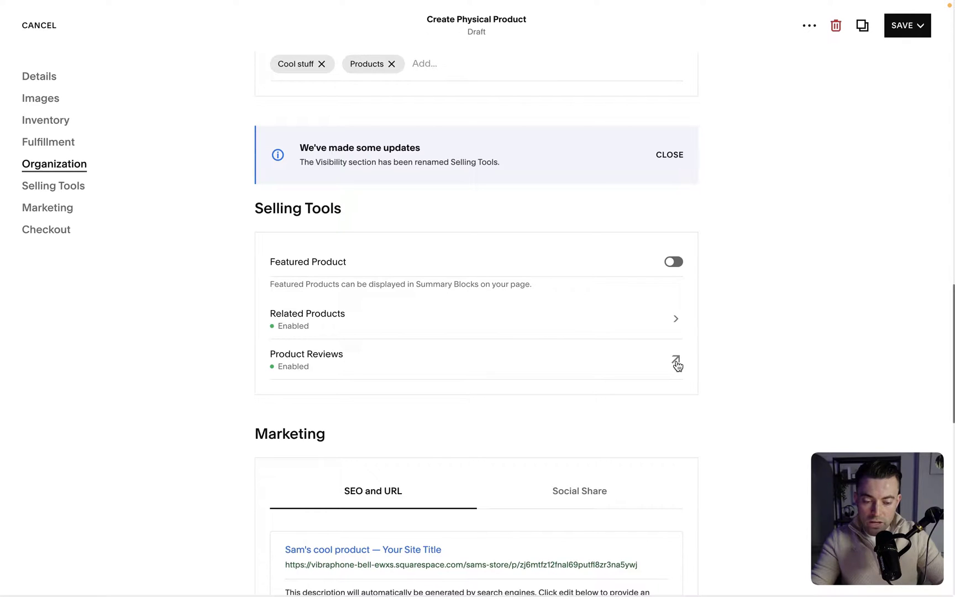
# - Preview how the product appears when shared on social media
pyautogui.scroll(-6, 401, 153)
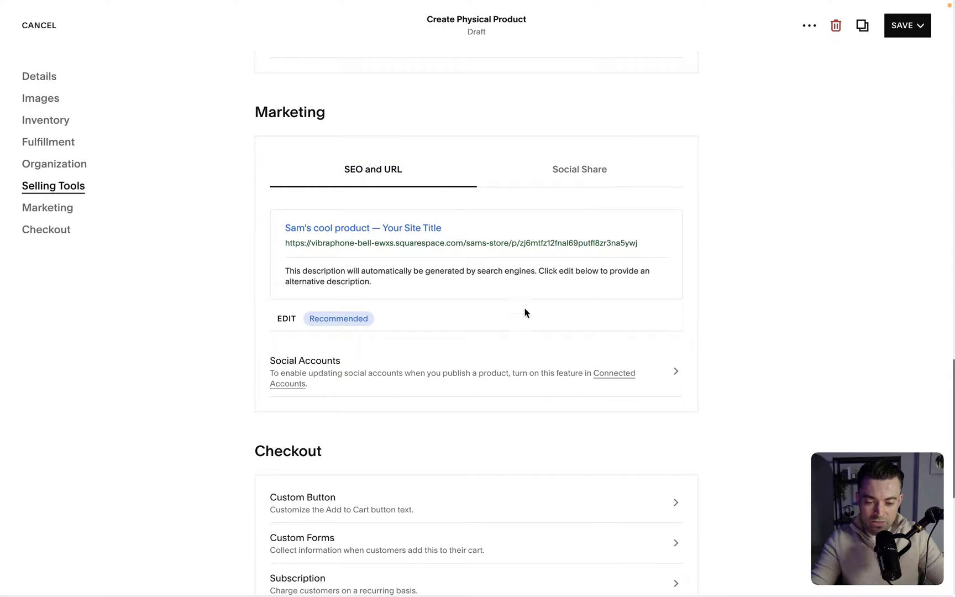
pyautogui.scroll(-2, 514, 338)
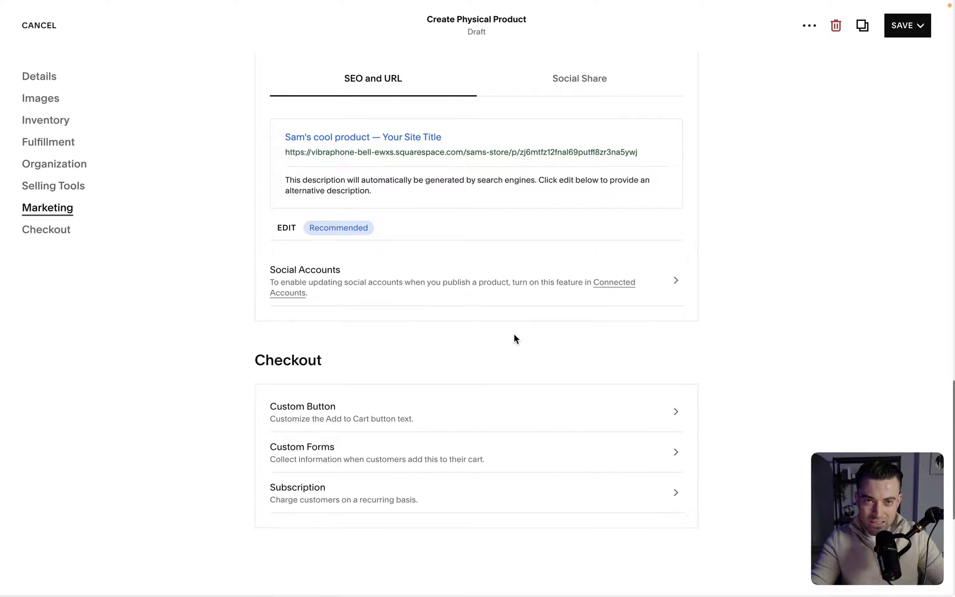
pyautogui.scroll(1, 557, 220)
pyautogui.scroll(-1, 564, 166)
pyautogui.click(569, 94)
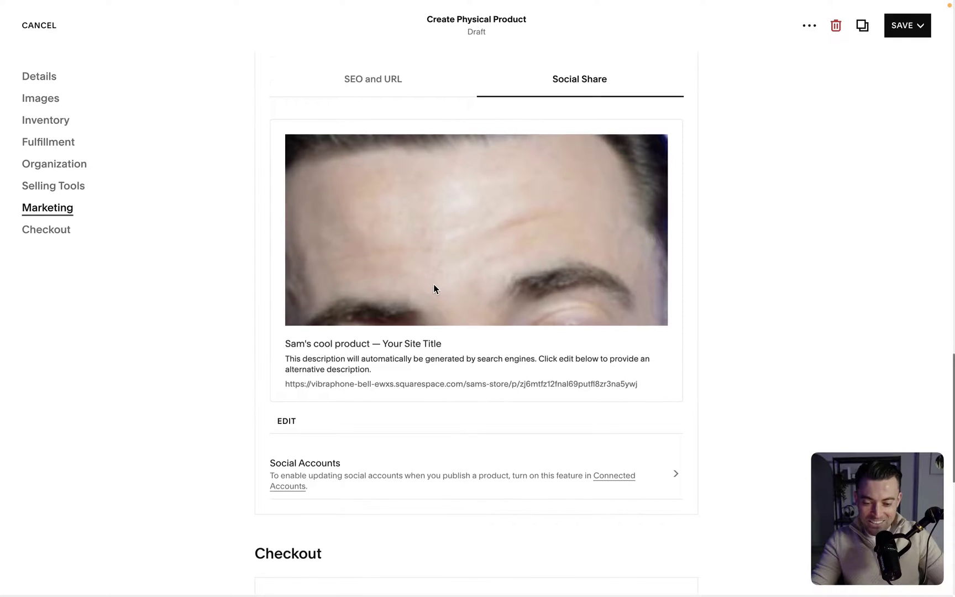
pyautogui.scroll(-1, 434, 288)
# - Replace the social share image with the $1,200 PER DAY thumbnail from the library
pyautogui.click(285, 381)
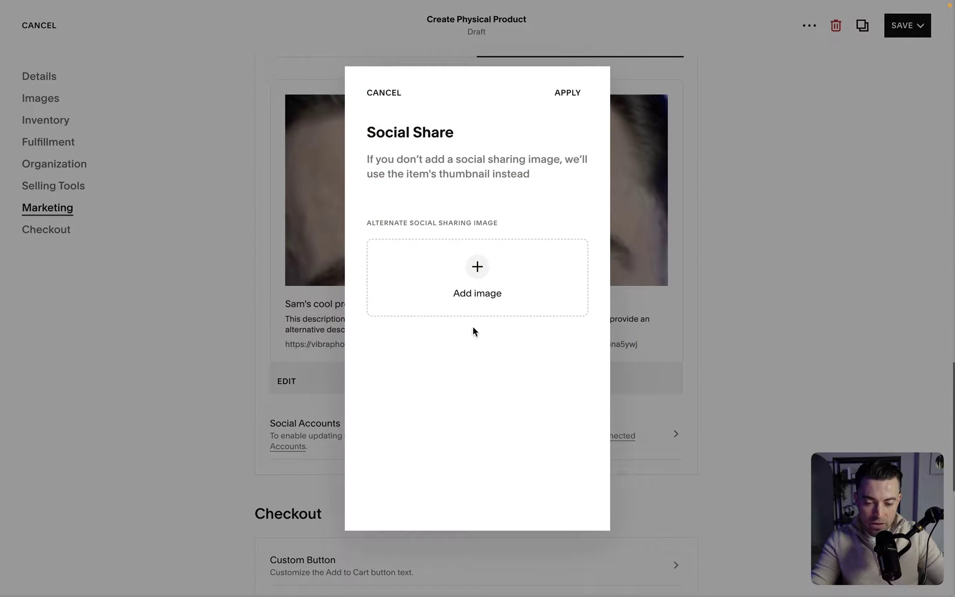
pyautogui.click(491, 270)
pyautogui.click(516, 299)
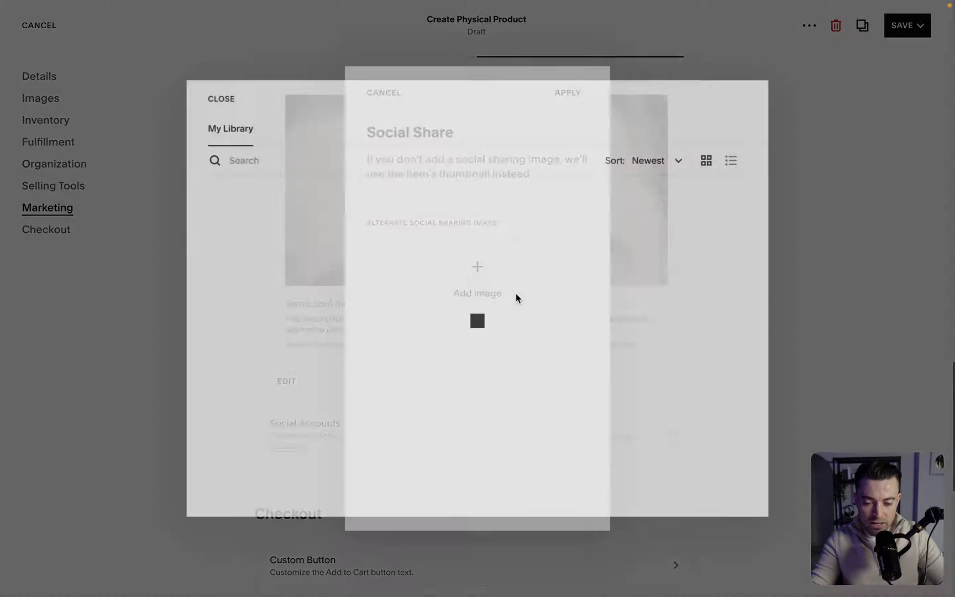
pyautogui.click(517, 282)
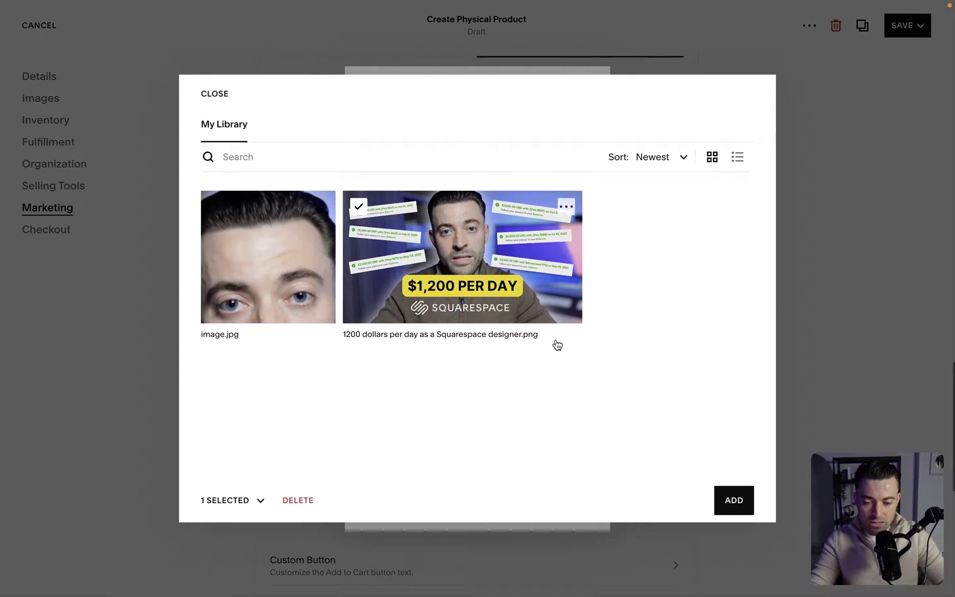
pyautogui.click(740, 505)
pyautogui.click(574, 92)
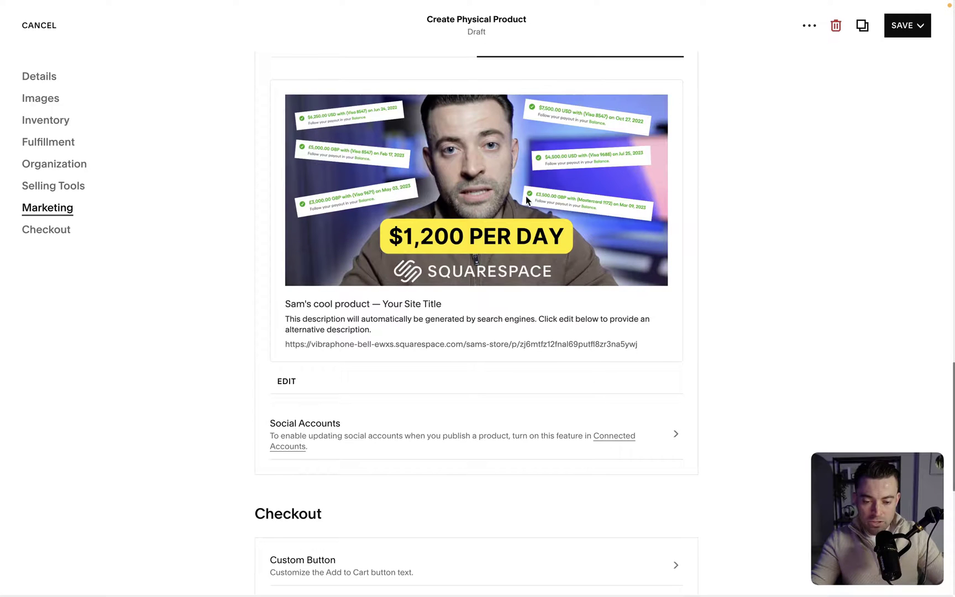
# - Turn on a custom button label, replacing 'Add To Cart' with 'Buy Now'
pyautogui.scroll(-5, 304, 254)
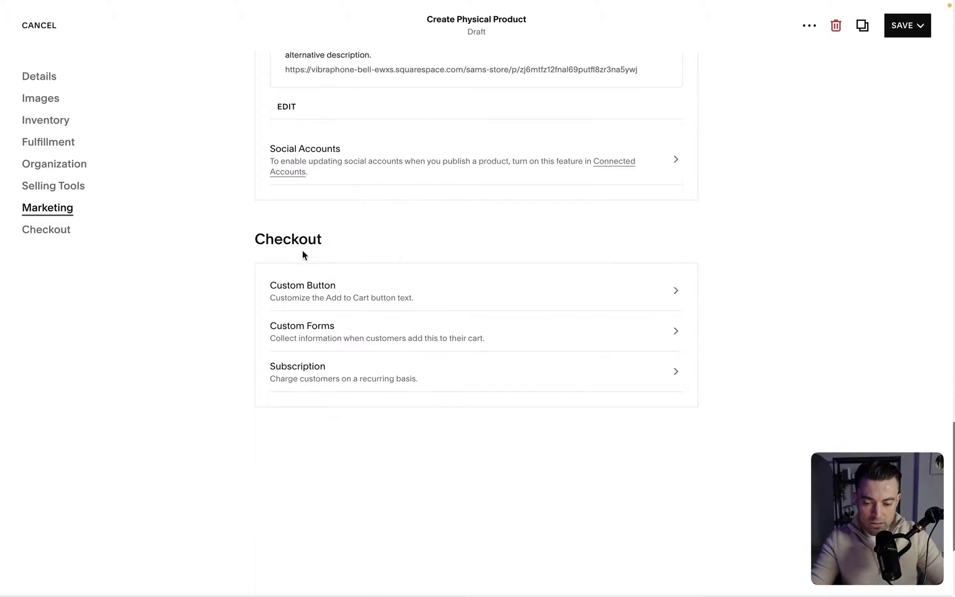
pyautogui.click(333, 297)
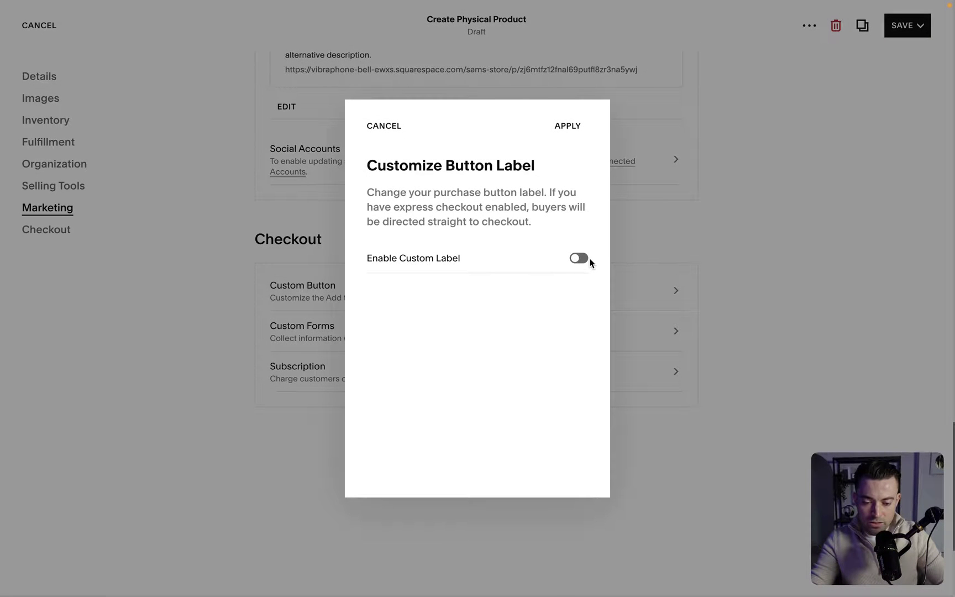
pyautogui.click(582, 258)
pyautogui.tripleClick(478, 324)
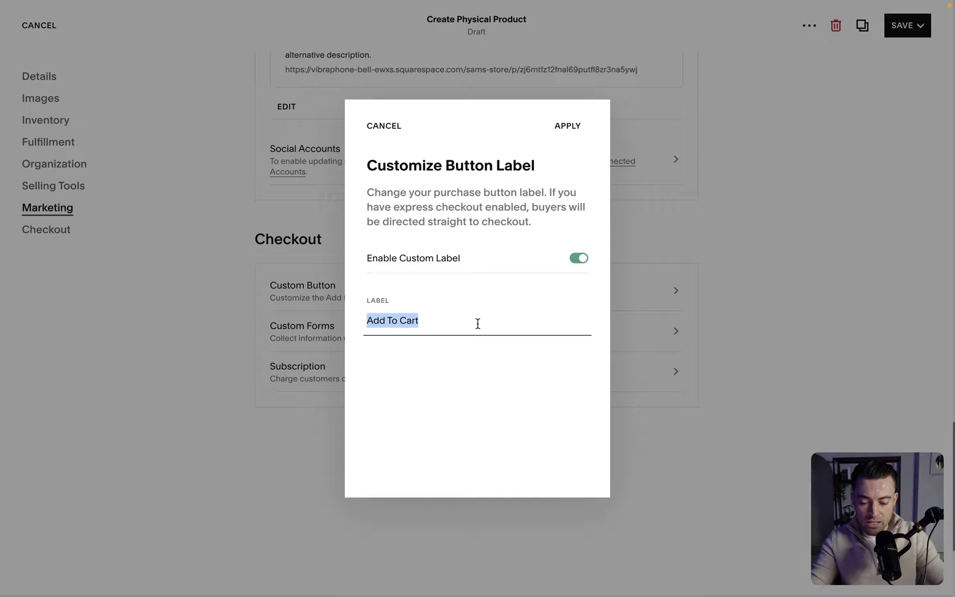
pyautogui.write('Buy Now')
pyautogui.click(570, 127)
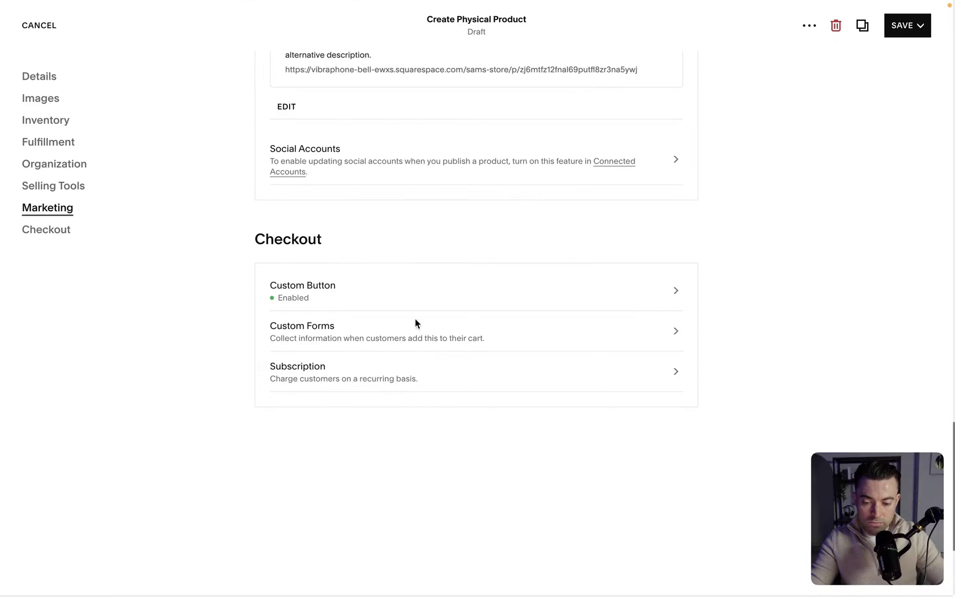
# - Create a new product form and add a checkbox field to it
pyautogui.click(473, 345)
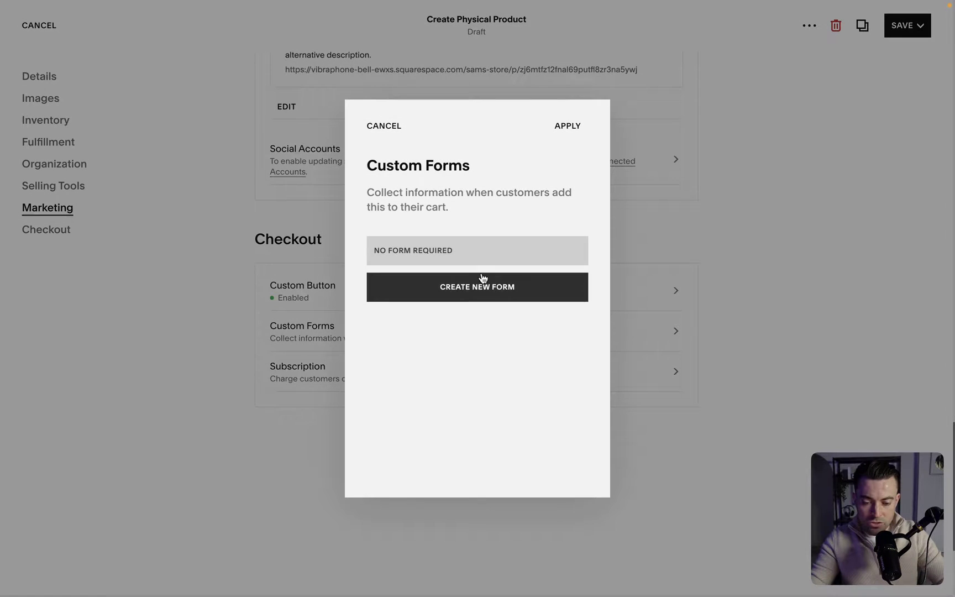
pyautogui.click(453, 289)
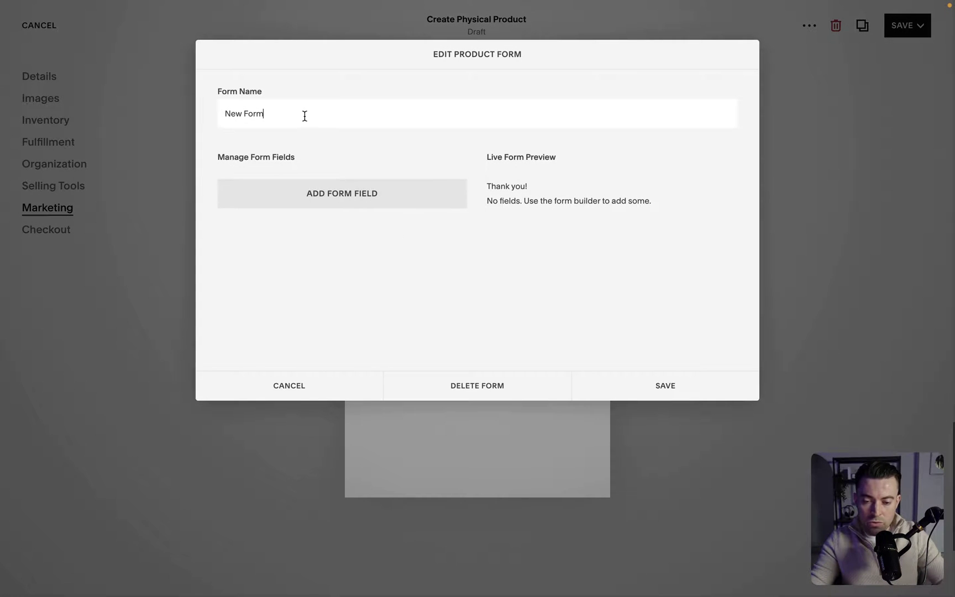
pyautogui.hotkey('alt', 'shift', 'Left')
pyautogui.hotkey('alt', 'shift', 'Left')
pyautogui.click(306, 197)
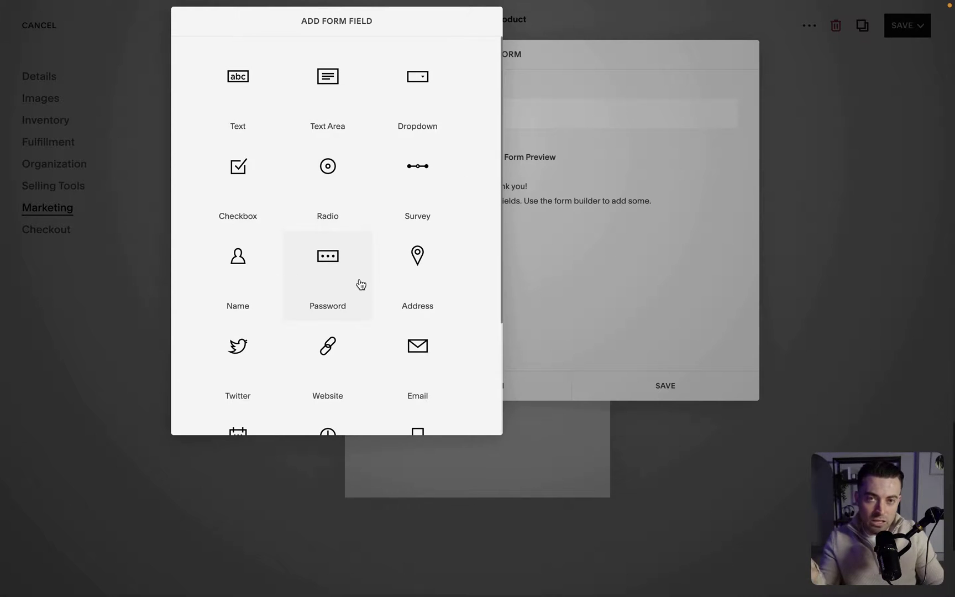
pyautogui.scroll(-3, 382, 307)
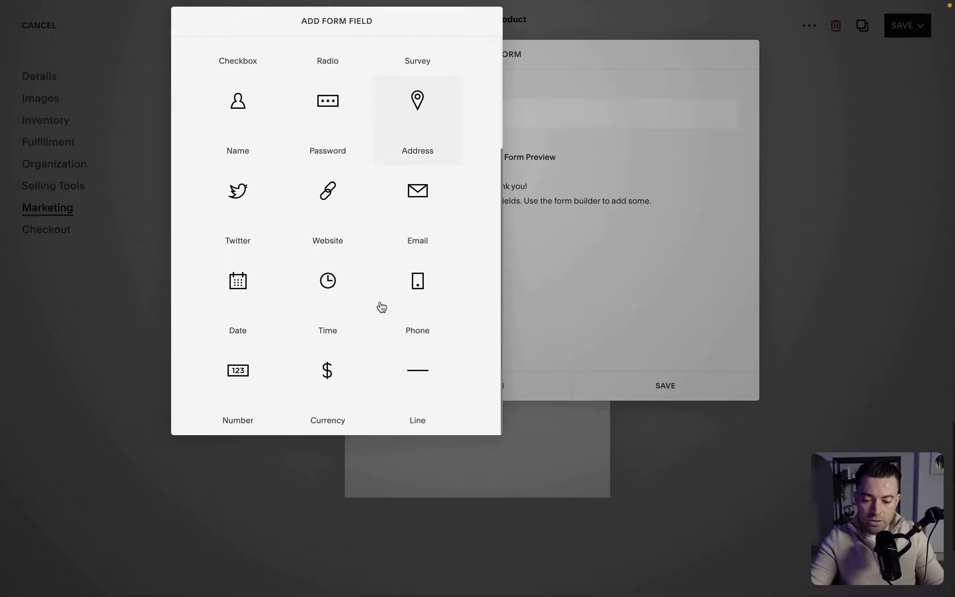
pyautogui.scroll(3, 381, 307)
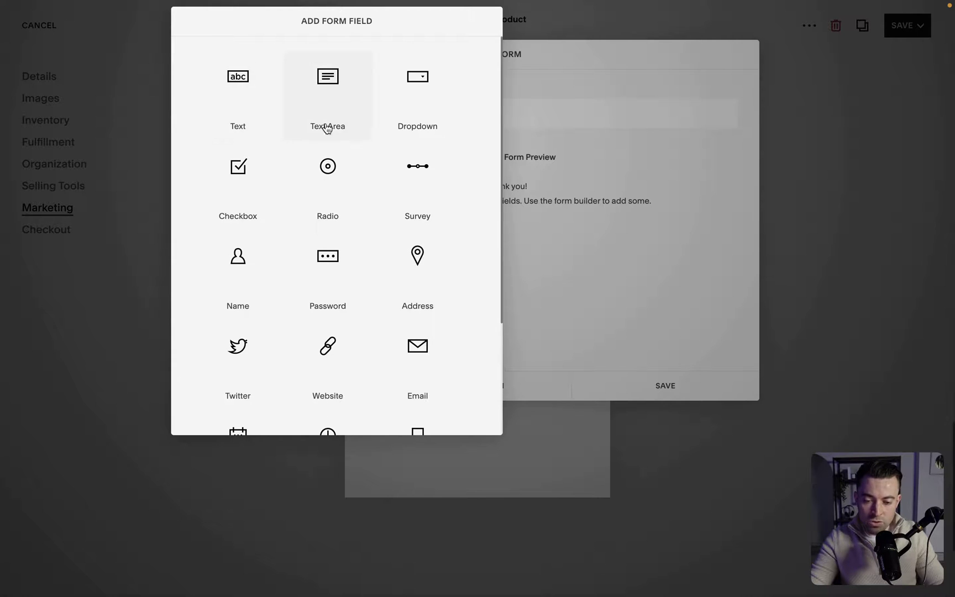
pyautogui.click(248, 173)
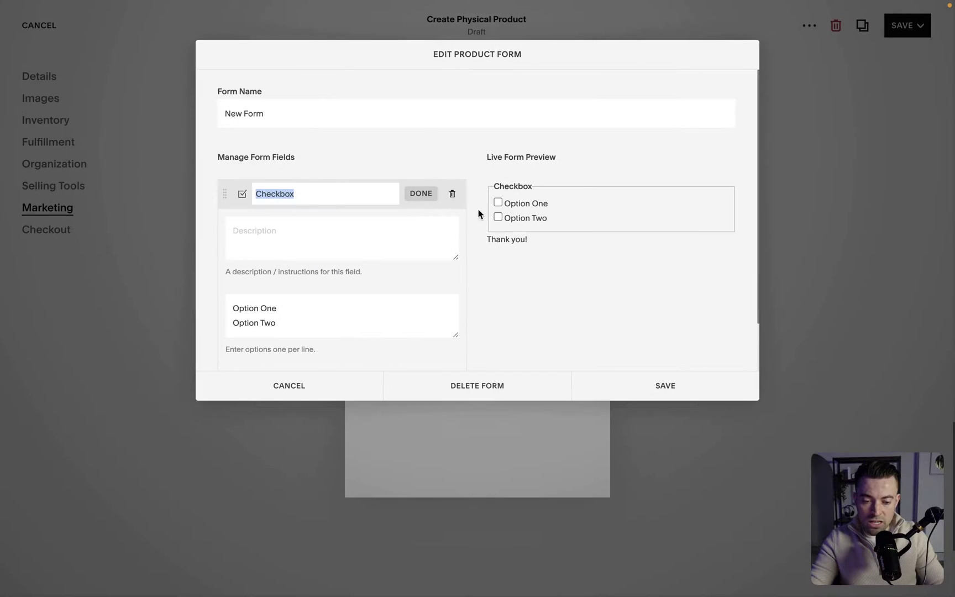
# - Label the checkbox 'Do' with options 'Yes' and 'No', and save the form
pyautogui.write("Do you agree to T&C's")
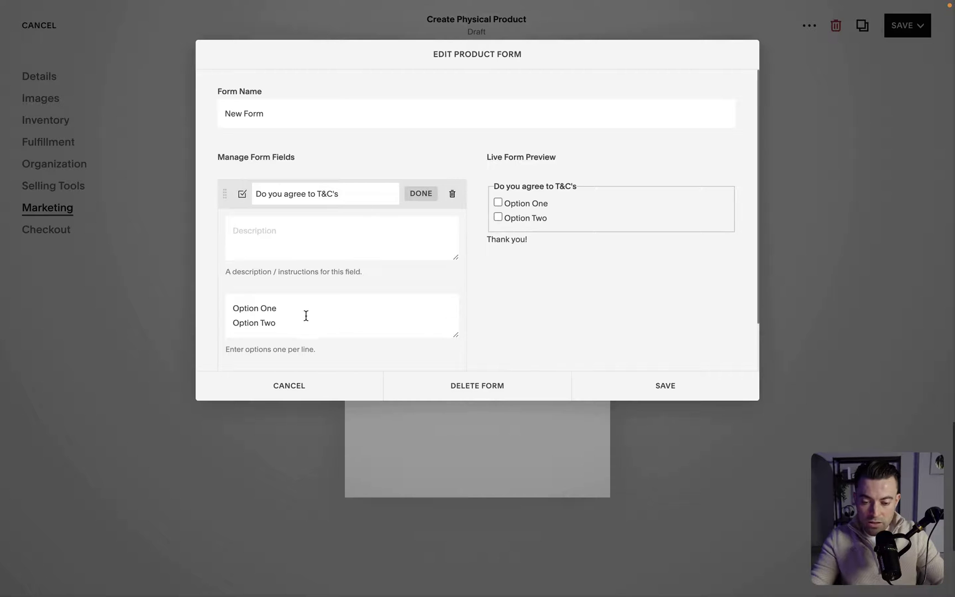
pyautogui.moveTo(305, 313); pyautogui.dragTo(213, 314)
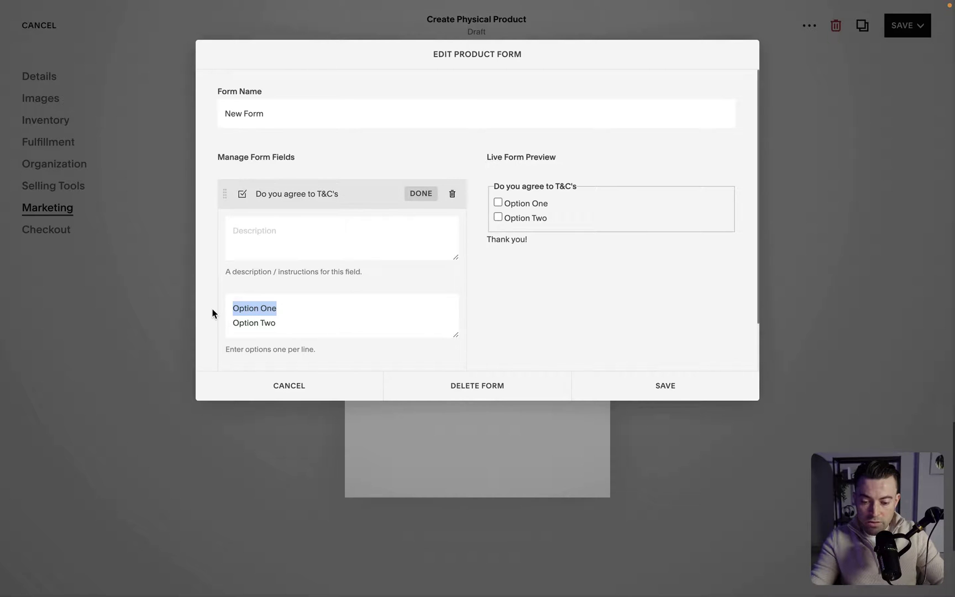
pyautogui.write('Yes')
pyautogui.moveTo(277, 323); pyautogui.dragTo(227, 326)
pyautogui.write('No')
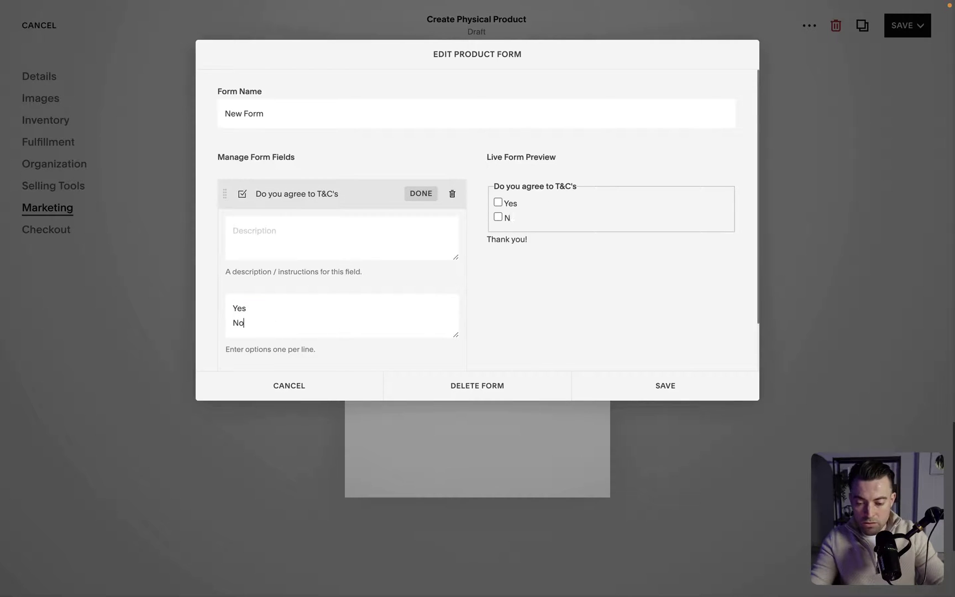
pyautogui.click(651, 374)
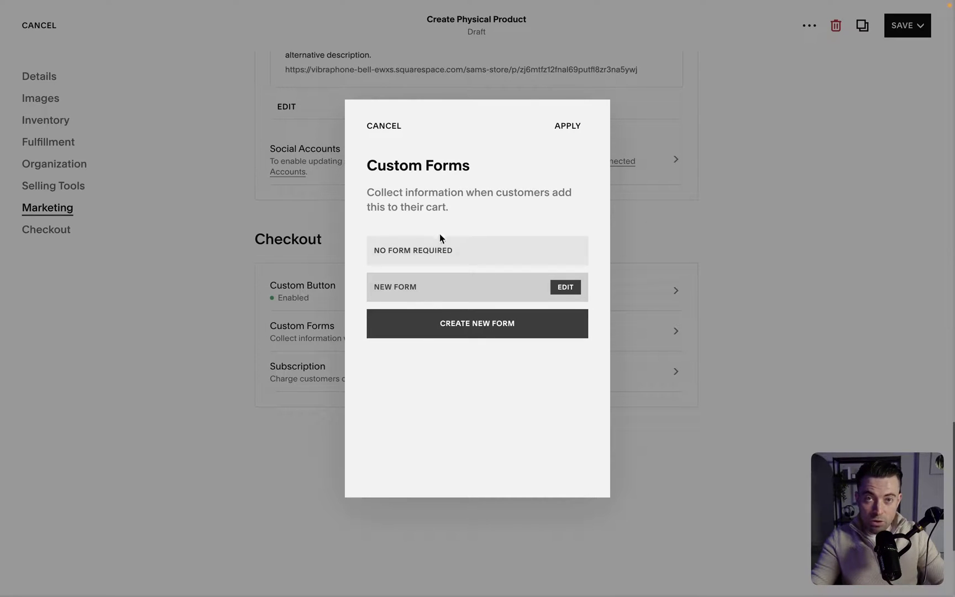
# - Select New Form as the product's custom form and apply it
pyautogui.click(446, 251)
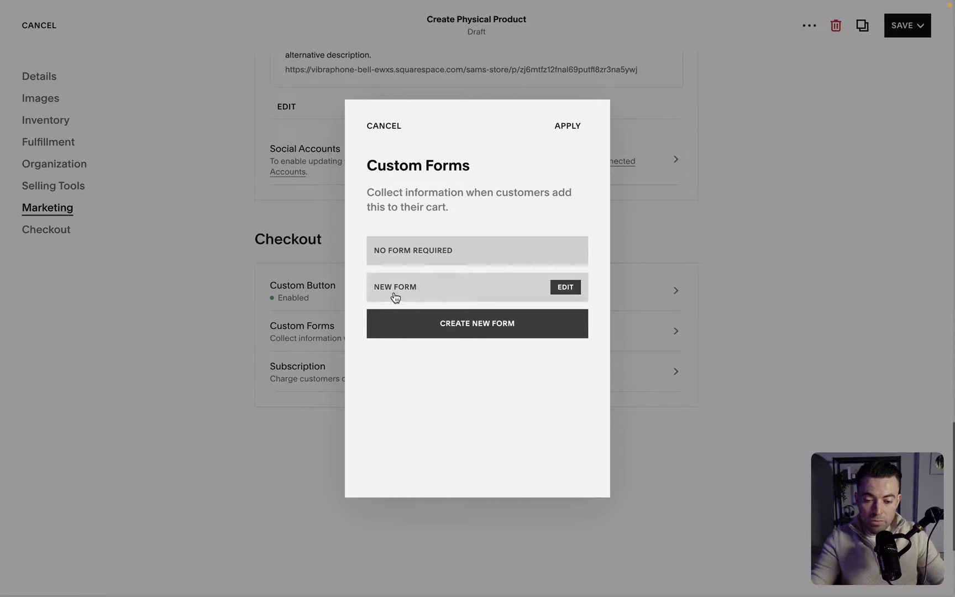
pyautogui.click(423, 282)
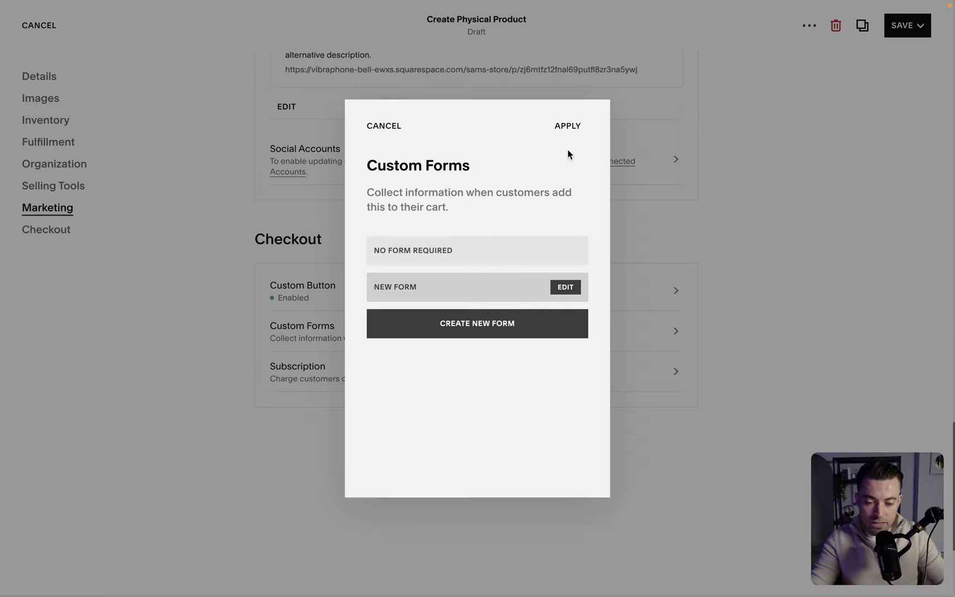
pyautogui.click(573, 122)
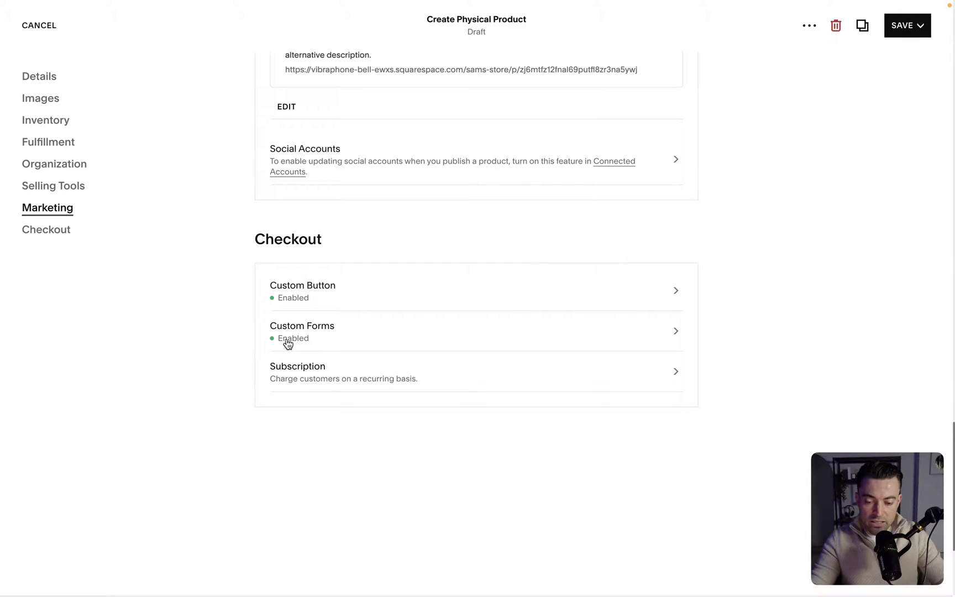
# - Set the subscription to repeat every 3 weeks
pyautogui.click(333, 369)
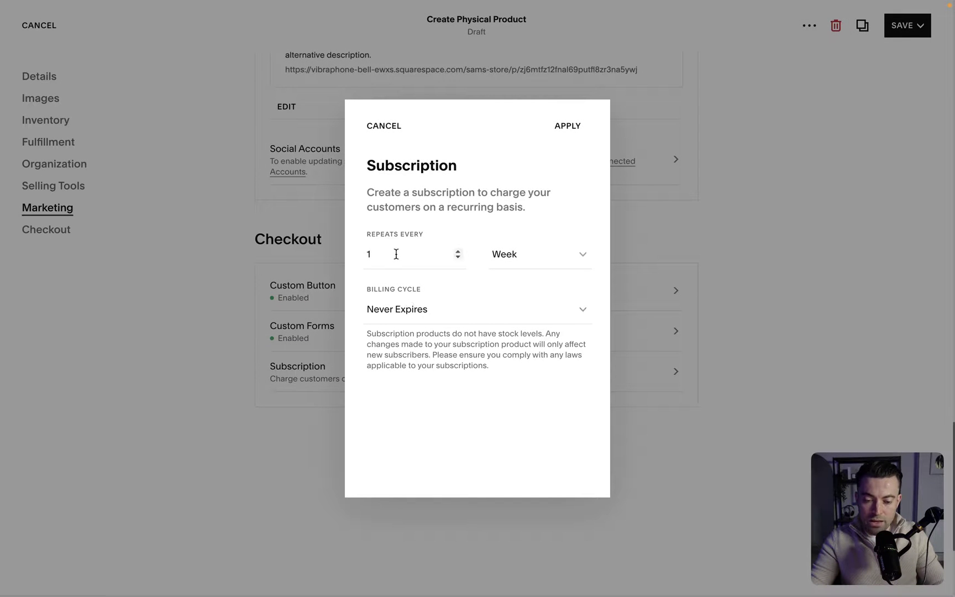
pyautogui.click(533, 256)
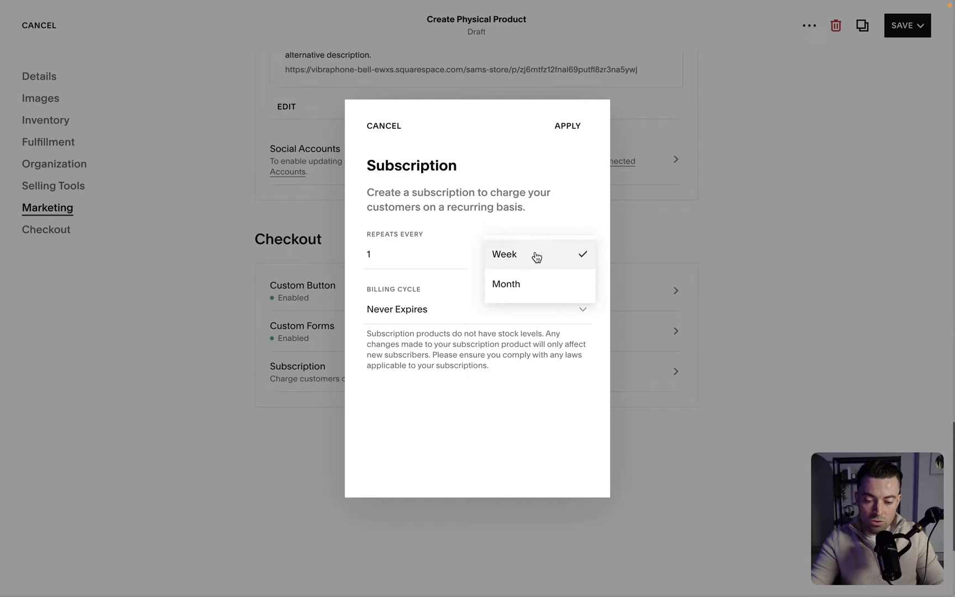
pyautogui.click(408, 256)
pyautogui.click(397, 252)
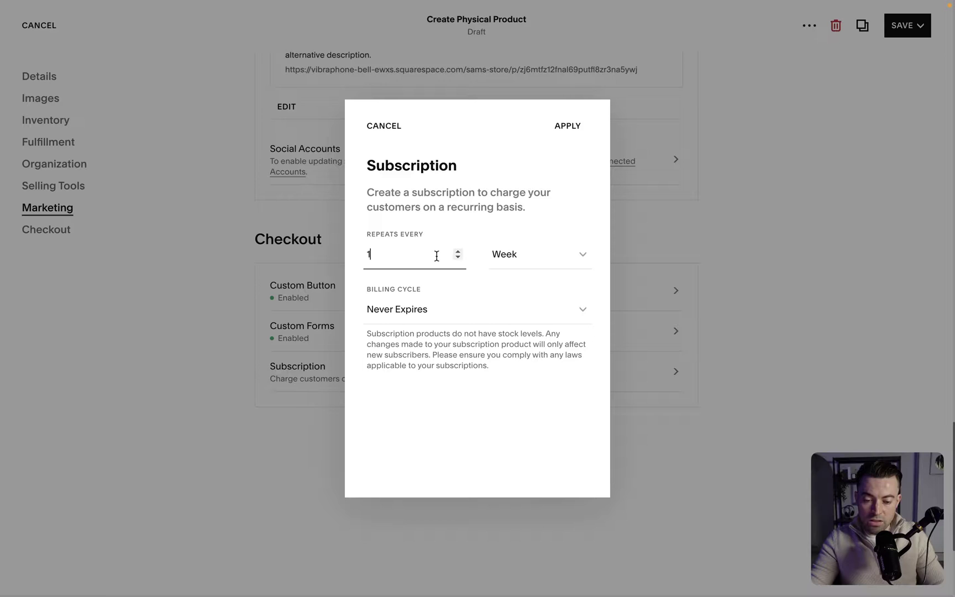
pyautogui.press('BackSpace')
pyautogui.write('3')
pyautogui.click(549, 262)
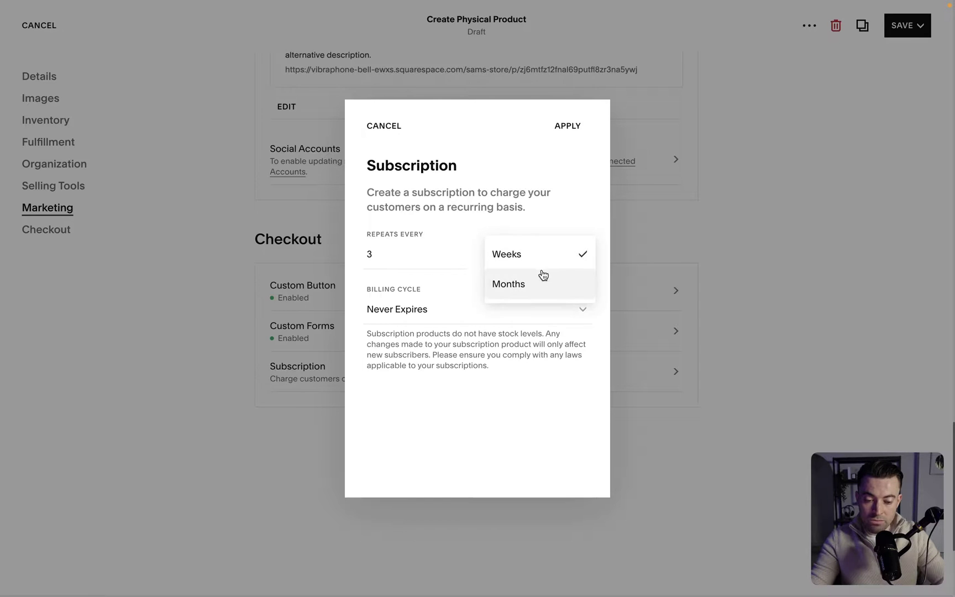
pyautogui.click(543, 276)
# - Set the billing cycle to Never Expires and apply the subscription settings
pyautogui.click(451, 304)
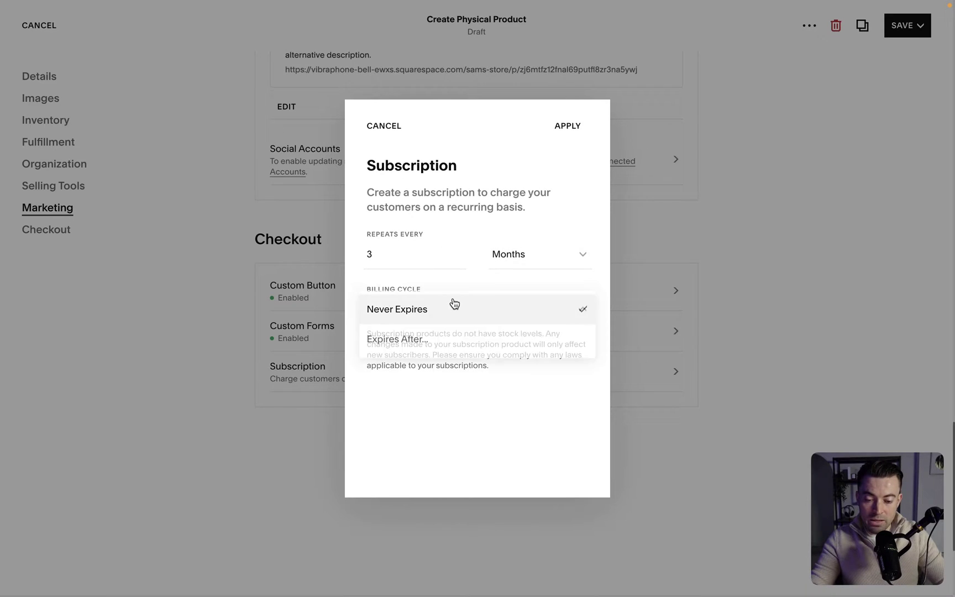
pyautogui.click(447, 340)
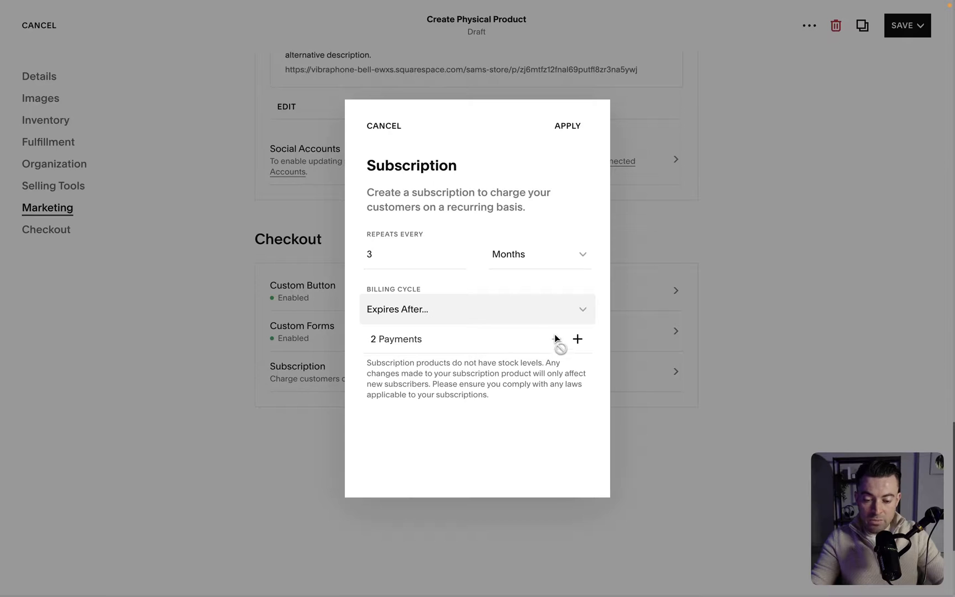
pyautogui.click(578, 340)
pyautogui.click(578, 340)
pyautogui.click(578, 340)
pyautogui.click(578, 339)
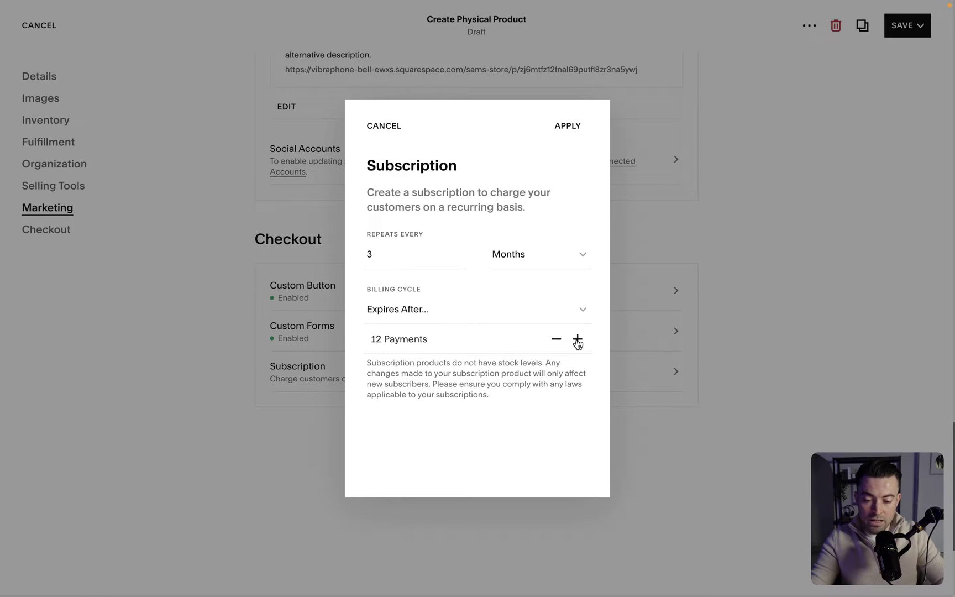
pyautogui.click(578, 340)
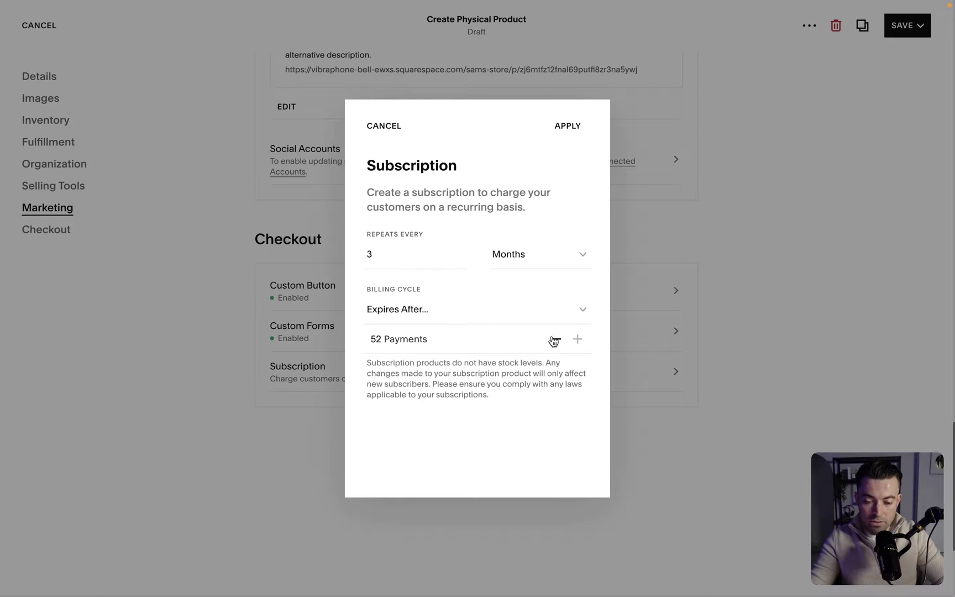
pyautogui.click(480, 320)
pyautogui.click(436, 286)
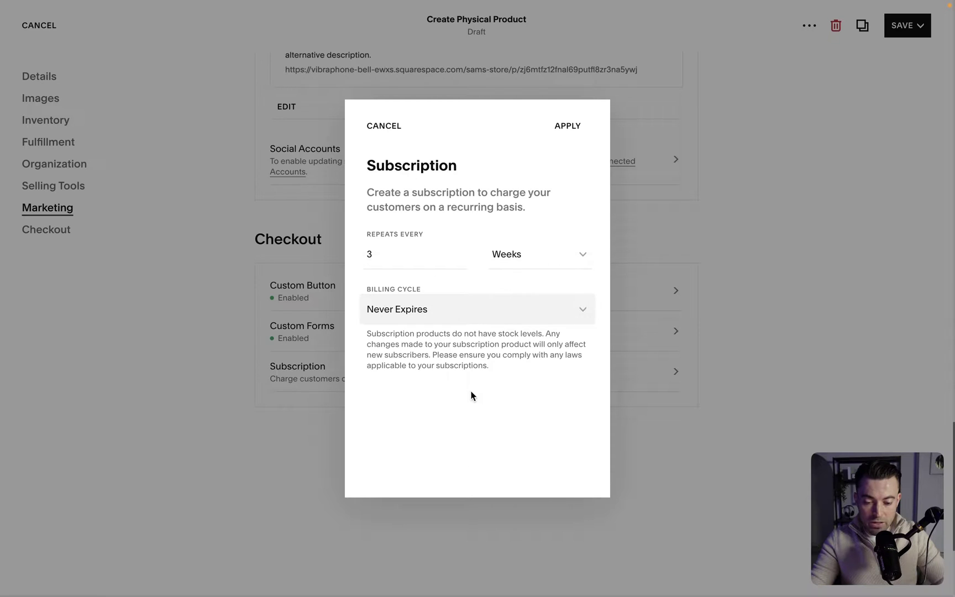
pyautogui.click(568, 126)
pyautogui.scroll(5, 780, 228)
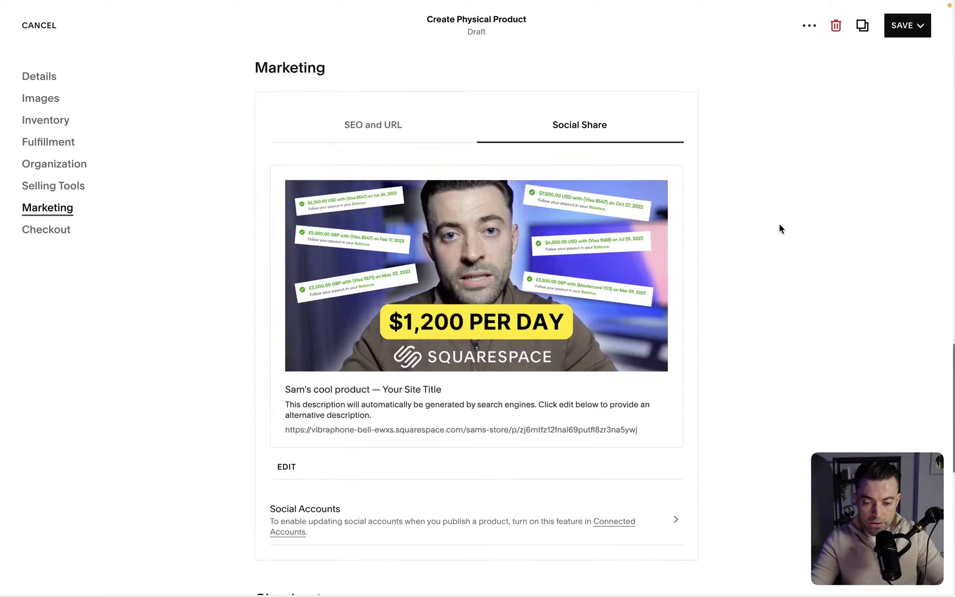
# - Publish Sam's cool product using the PUBLISH option in the SAVE dropdown
pyautogui.scroll(-5, 778, 229)
pyautogui.scroll(20, 741, 459)
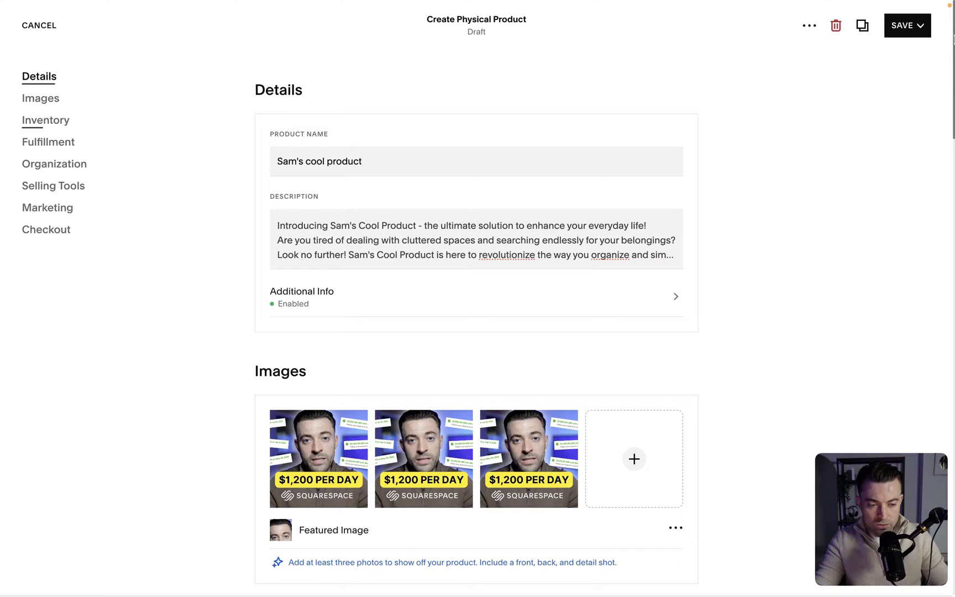
pyautogui.click(911, 34)
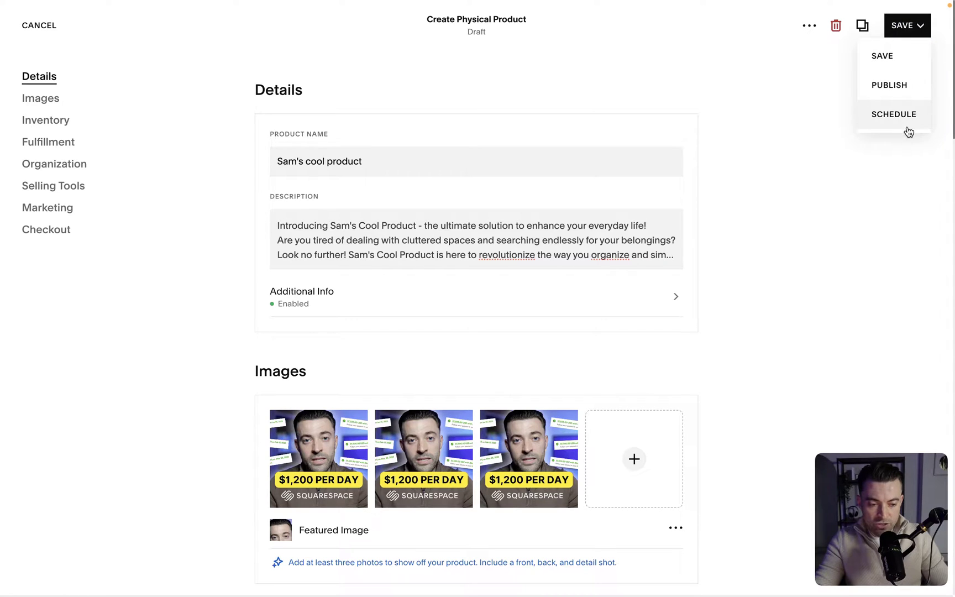
pyautogui.click(903, 96)
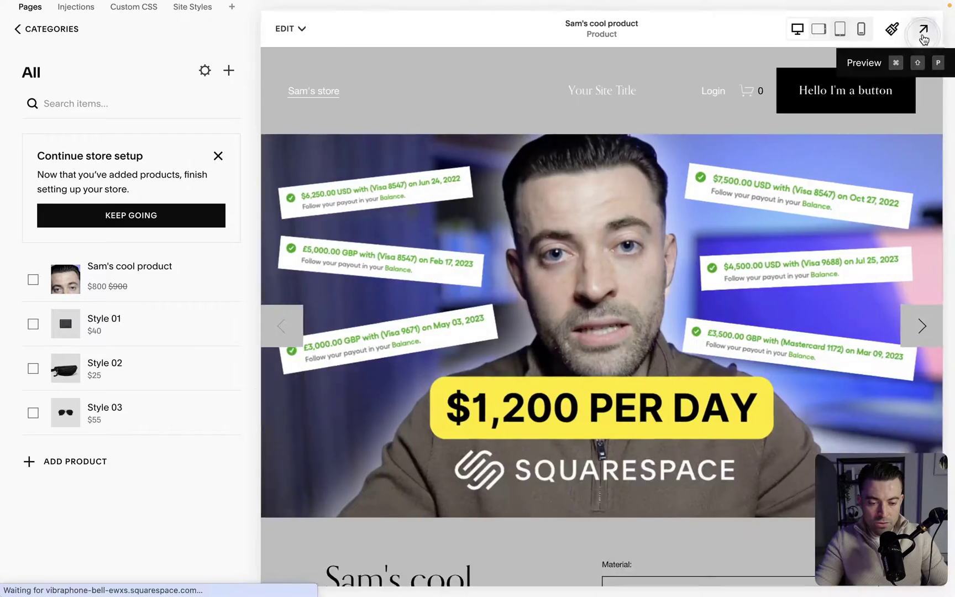
# - Preview the product page full screen and review its title, sale price and description
pyautogui.click(925, 28)
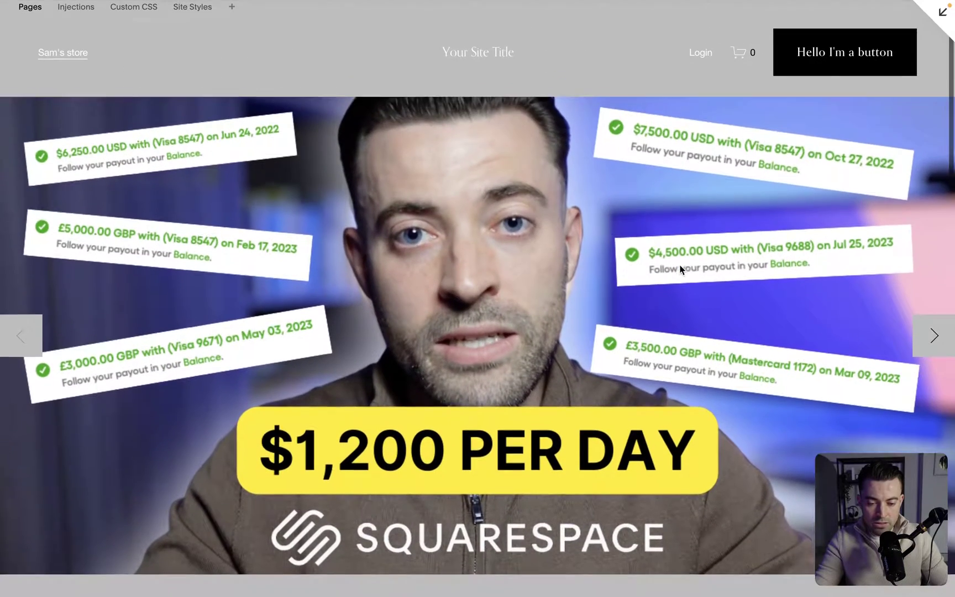
pyautogui.scroll(-10, 680, 265)
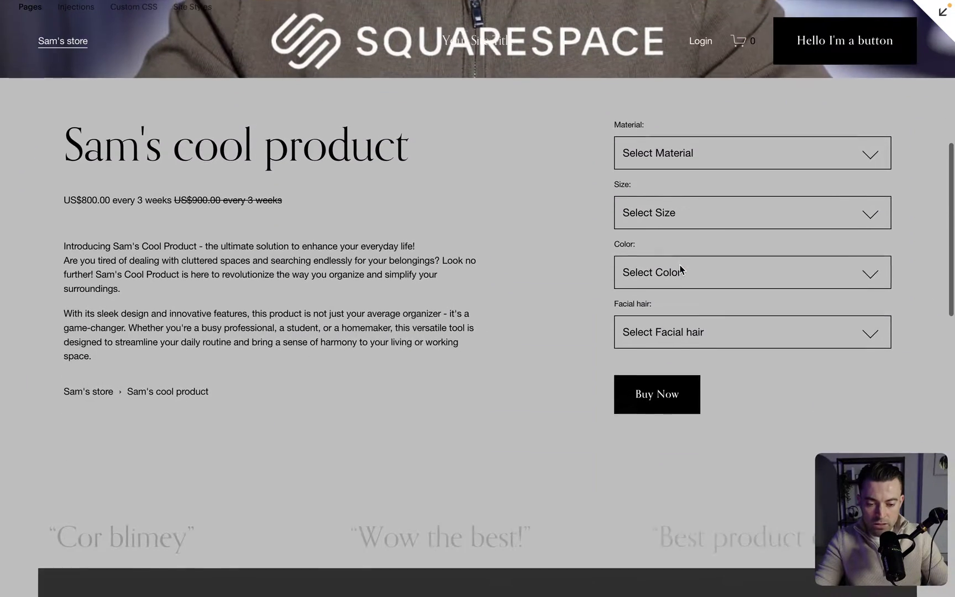
pyautogui.moveTo(50, 149); pyautogui.dragTo(396, 145)
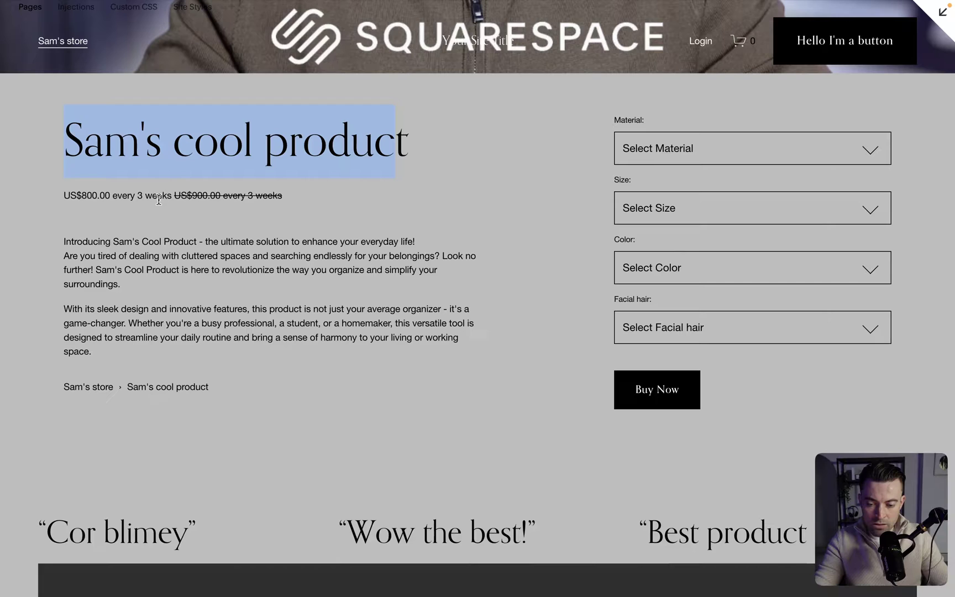
pyautogui.click(157, 200)
pyautogui.moveTo(175, 196); pyautogui.dragTo(254, 196)
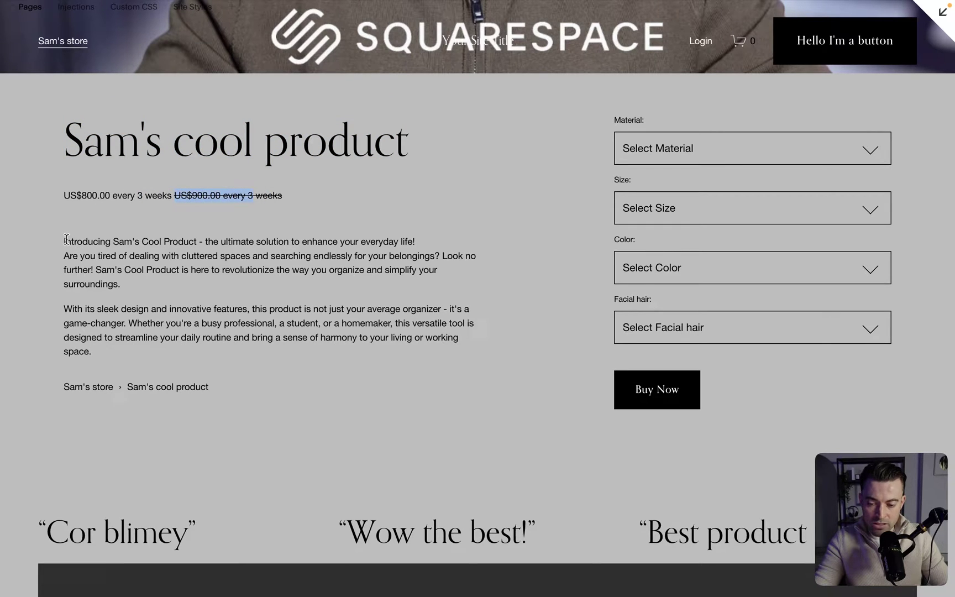
pyautogui.moveTo(66, 239); pyautogui.dragTo(137, 376)
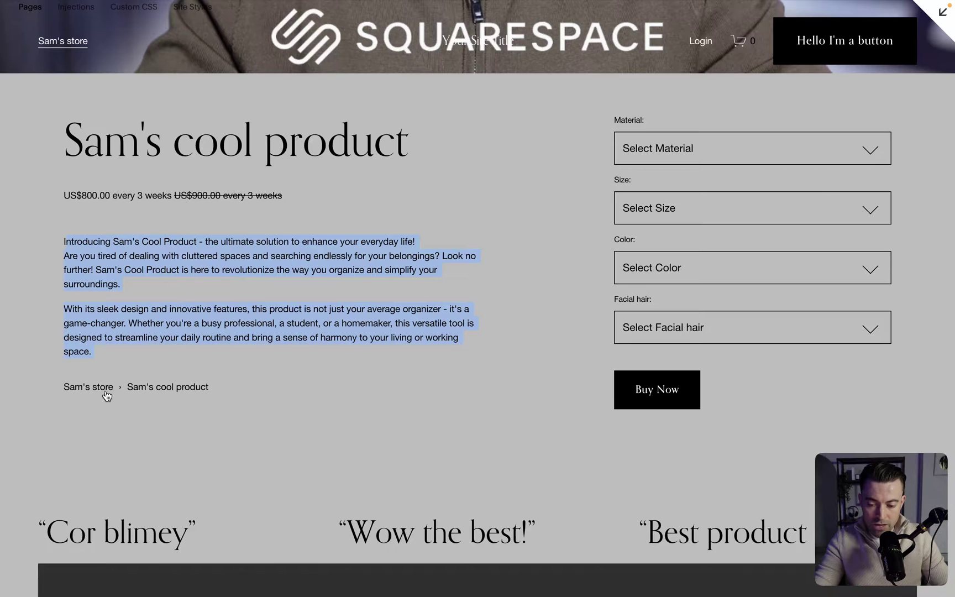
pyautogui.scroll(-2, 105, 395)
# - Scroll through the preview and inspect the Material options
pyautogui.click(705, 90)
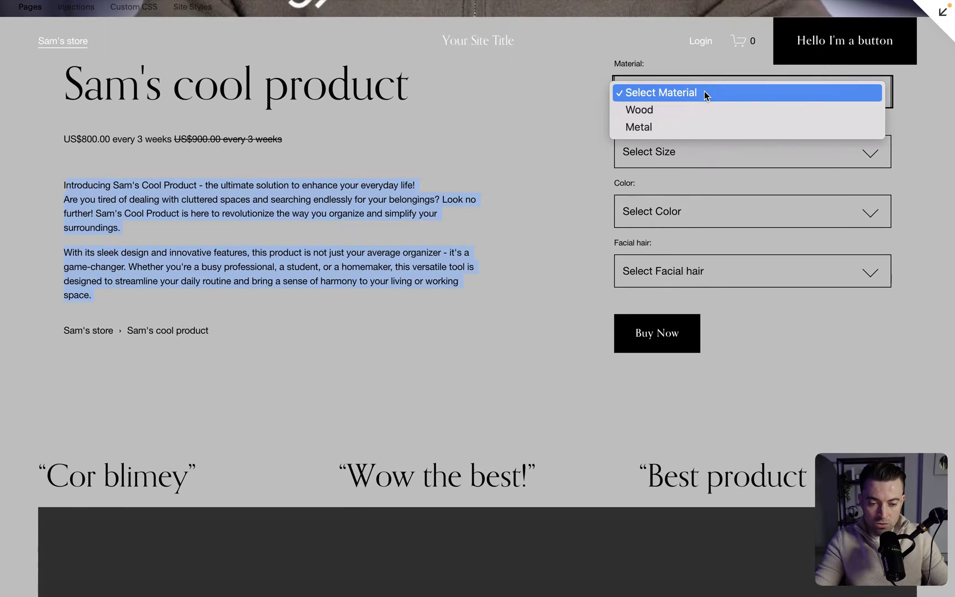
pyautogui.click(699, 109)
pyautogui.scroll(-4, 540, 404)
pyautogui.moveTo(893, 293); pyautogui.dragTo(1, 308)
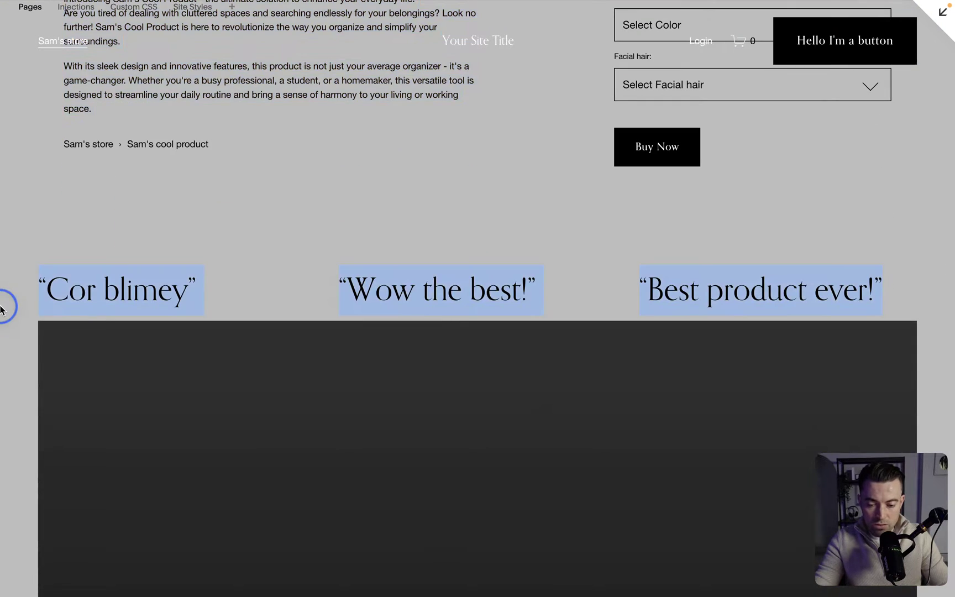
pyautogui.scroll(-10, 196, 267)
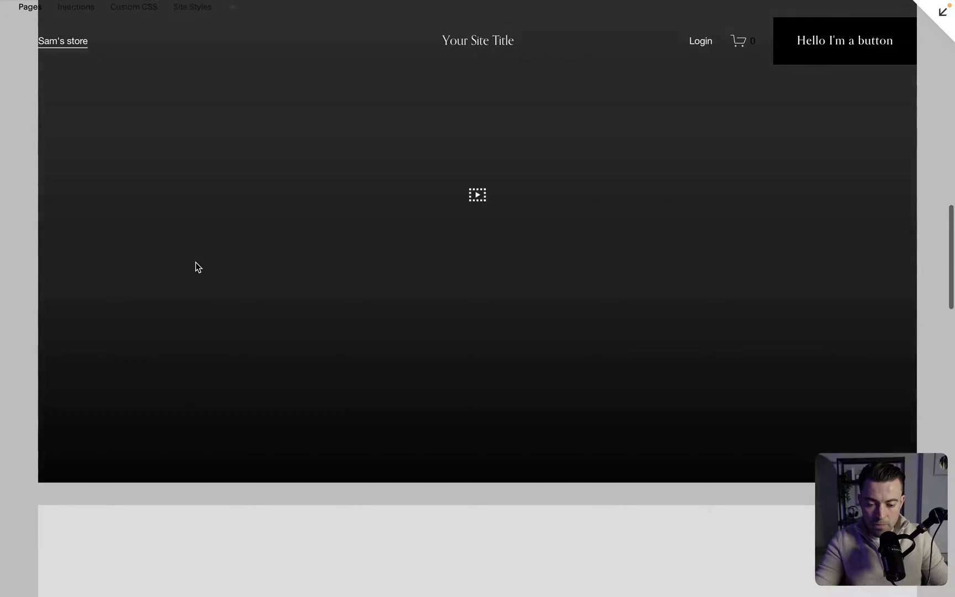
pyautogui.scroll(-5, 196, 267)
pyautogui.scroll(10, 196, 267)
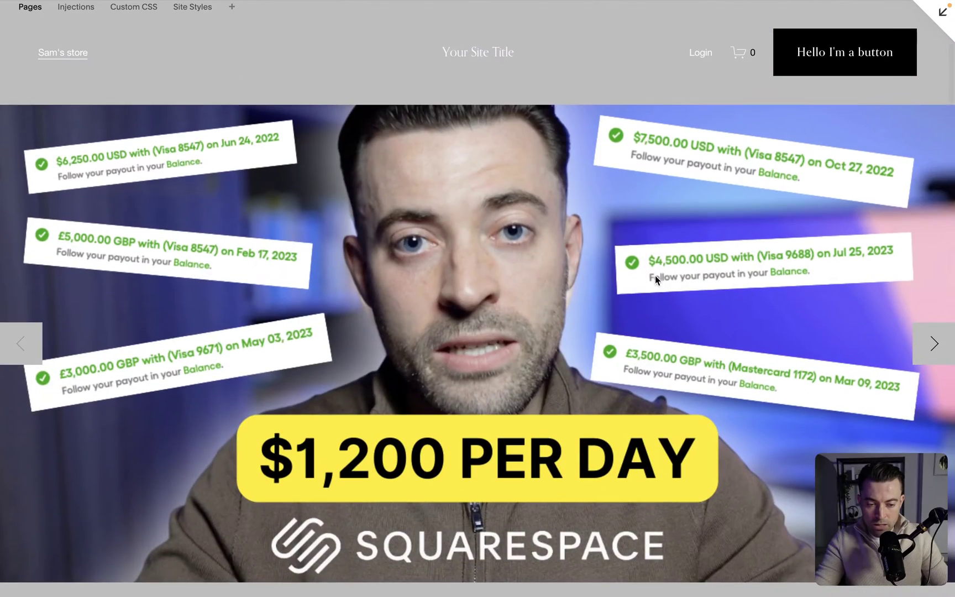
pyautogui.scroll(-10, 658, 292)
pyautogui.click(752, 154)
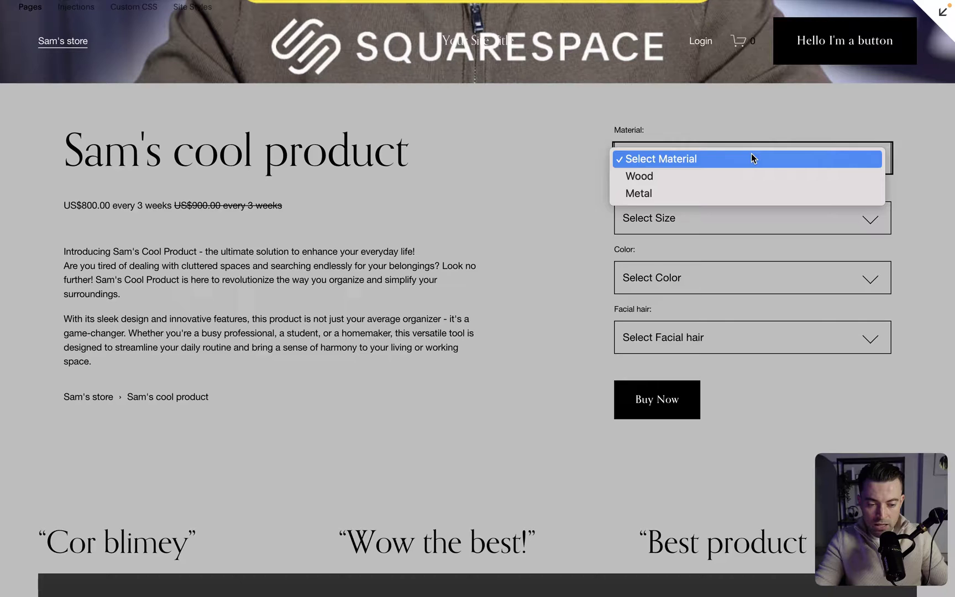
pyautogui.click(787, 127)
pyautogui.click(695, 116)
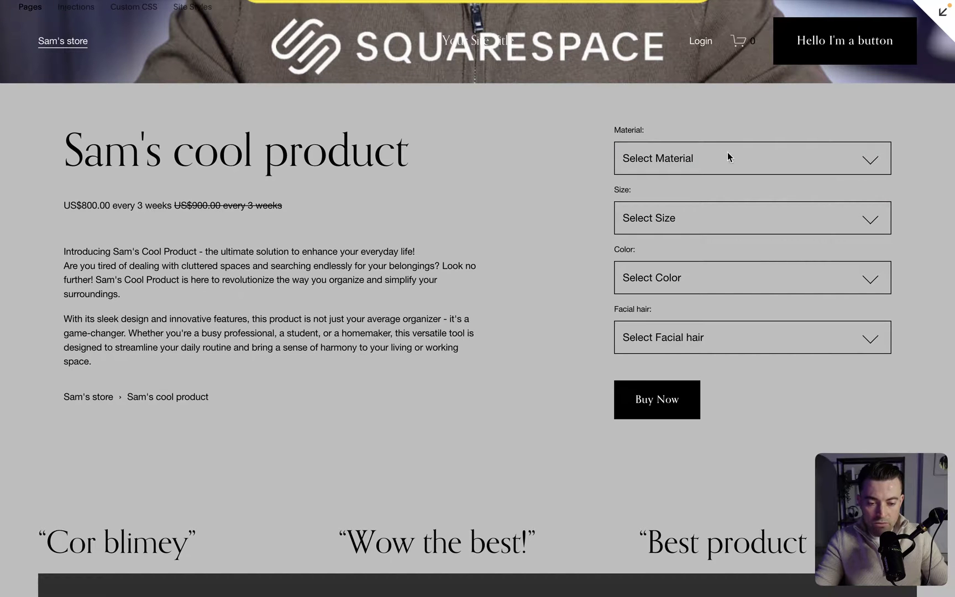
# - Choose Wood, Large, Red and Beard variant options, then exit the preview
pyautogui.click(811, 160)
pyautogui.click(786, 174)
pyautogui.click(745, 208)
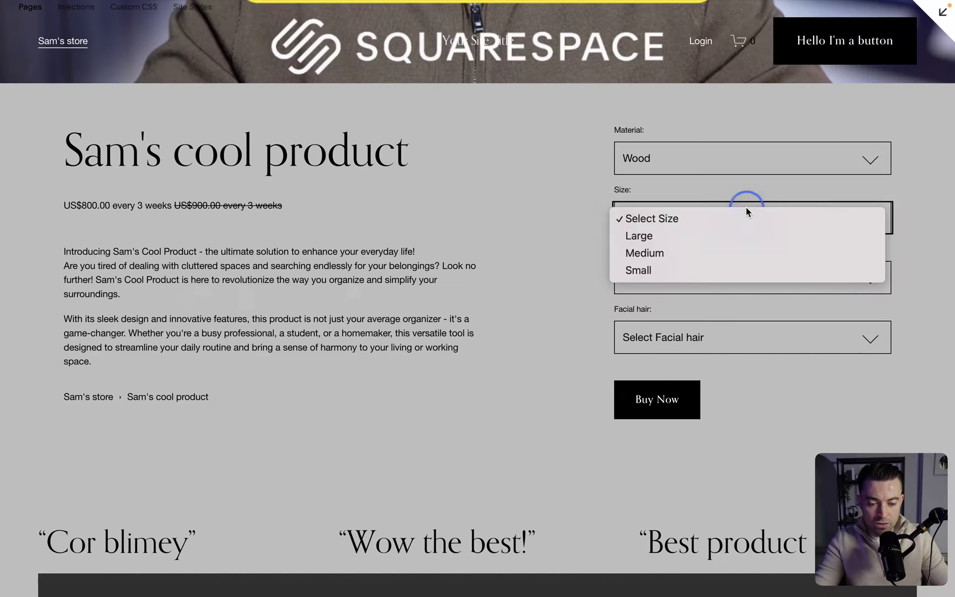
pyautogui.click(717, 239)
pyautogui.click(695, 278)
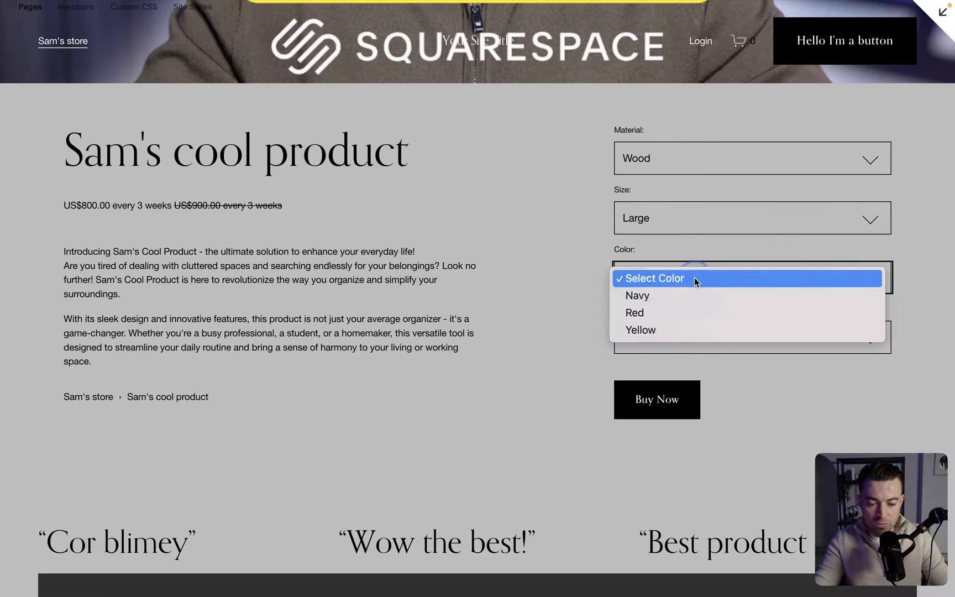
pyautogui.click(677, 313)
pyautogui.click(691, 332)
pyautogui.click(672, 357)
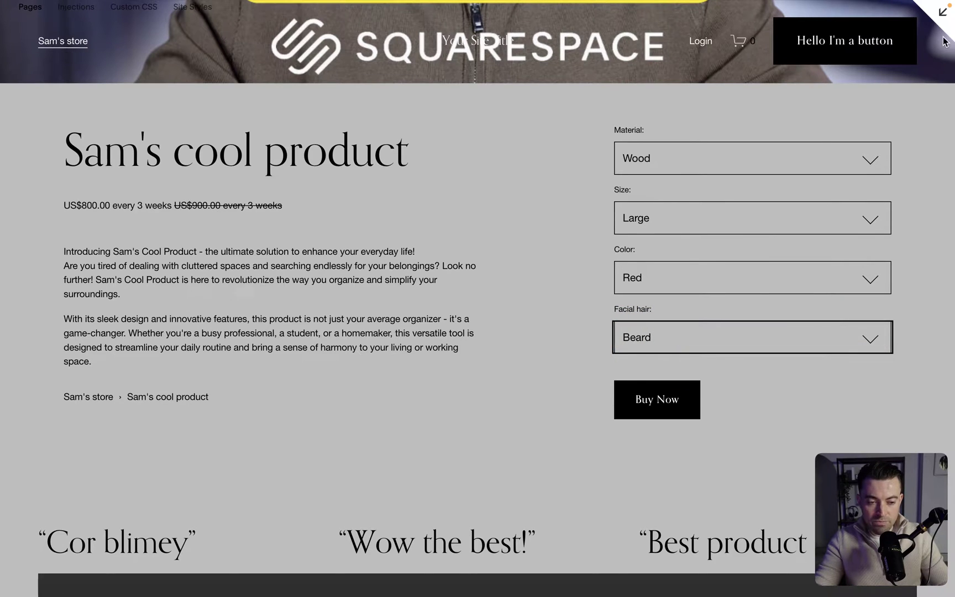
pyautogui.click(943, 12)
# - Reopen Sam's cool product and show its list of 36 variants
pyautogui.click(226, 281)
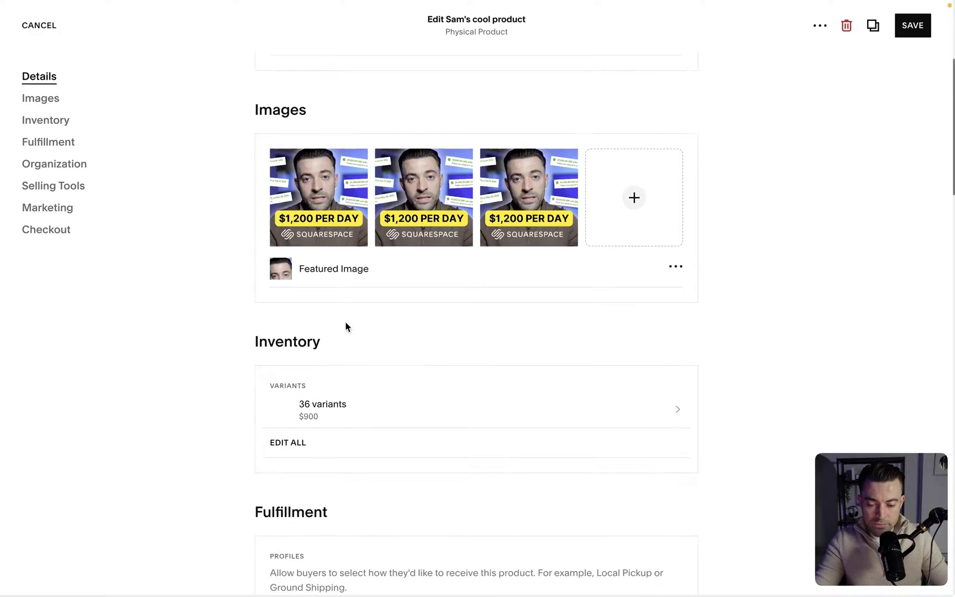
pyautogui.scroll(-3, 353, 315)
pyautogui.click(379, 293)
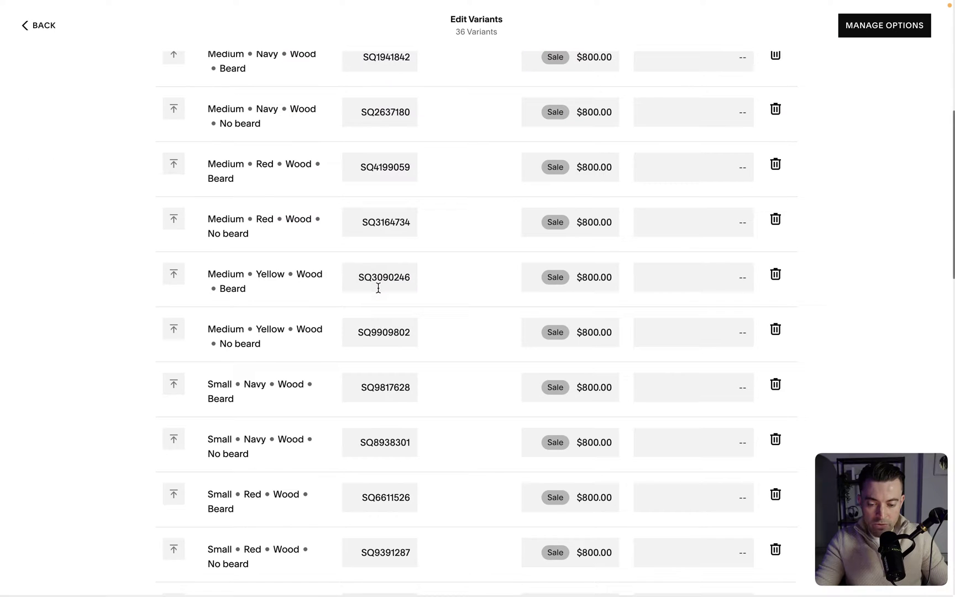
pyautogui.scroll(7, 496, 257)
pyautogui.scroll(-19, 496, 257)
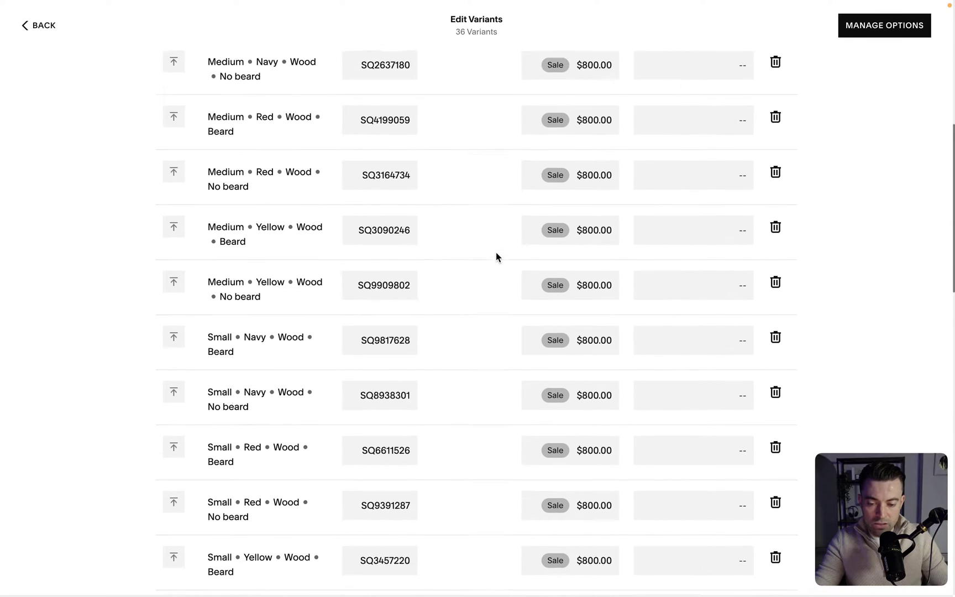
pyautogui.scroll(-1, 496, 256)
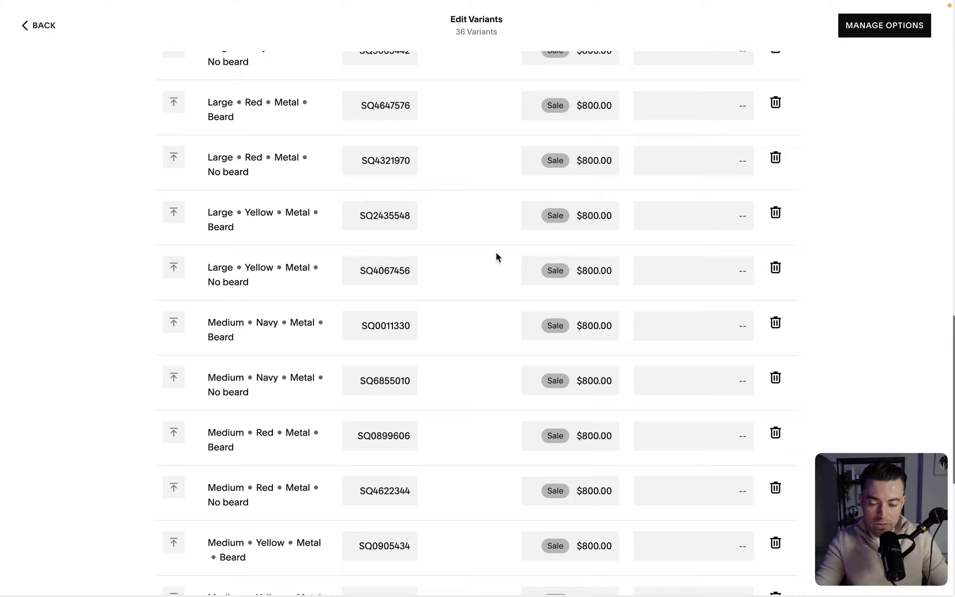
pyautogui.scroll(-8, 495, 253)
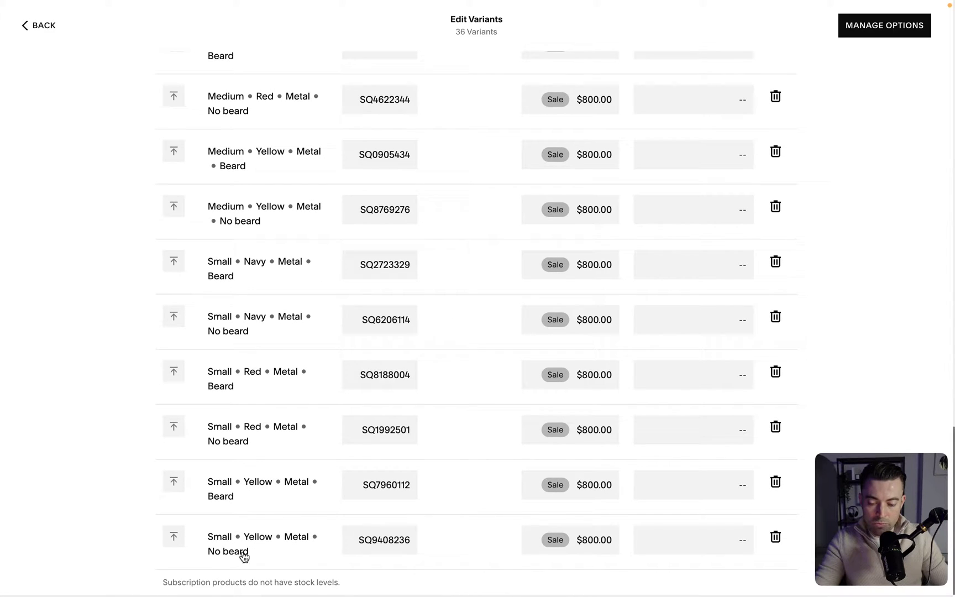
# - Set the last variant's price to $900 and take it off sale
pyautogui.click(594, 537)
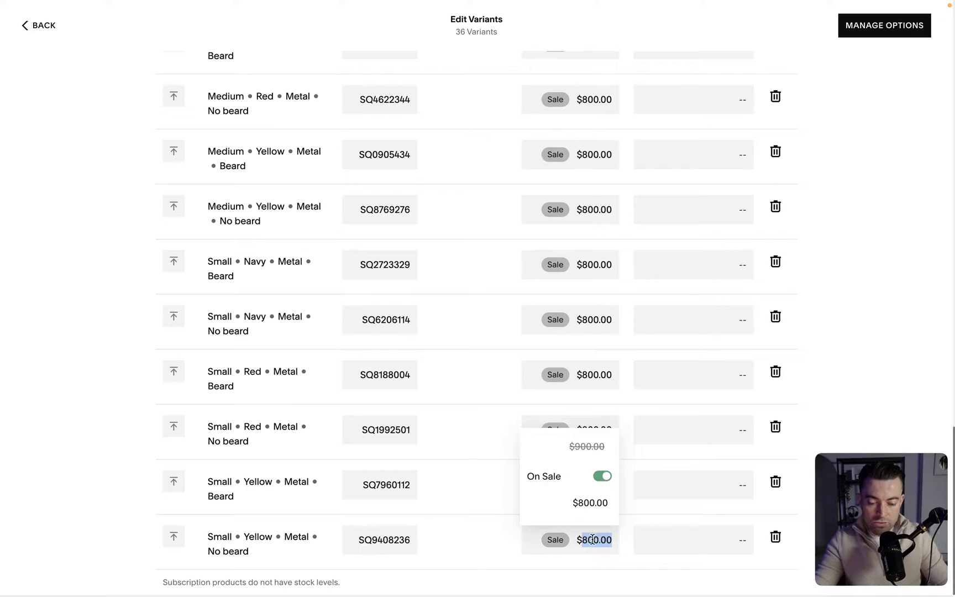
pyautogui.write('900')
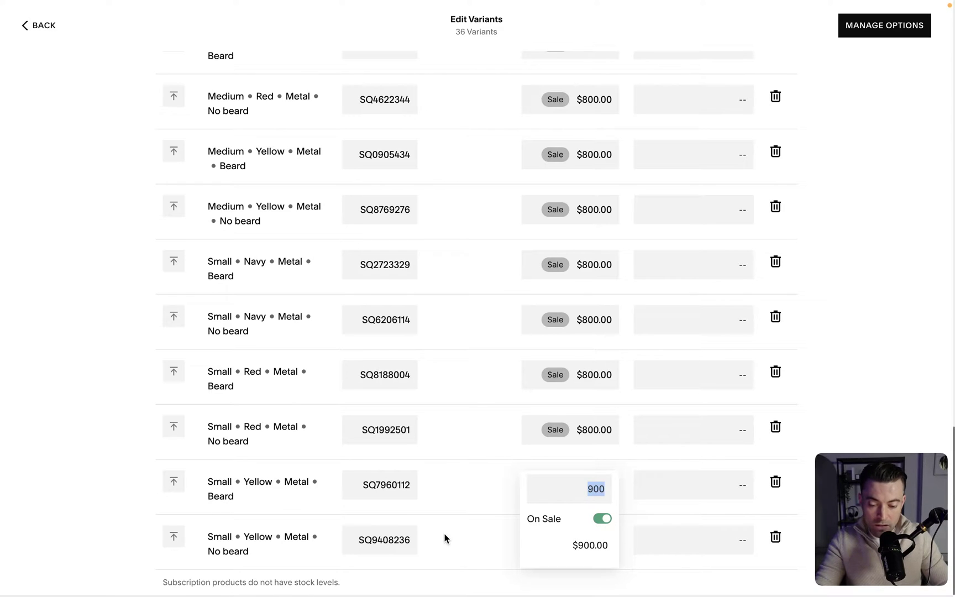
pyautogui.click(601, 519)
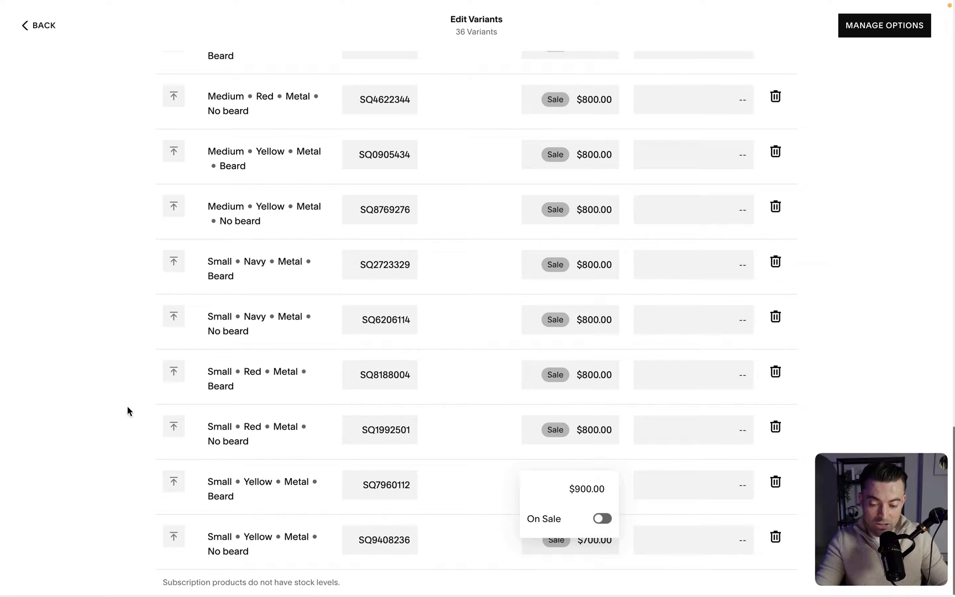
pyautogui.click(94, 396)
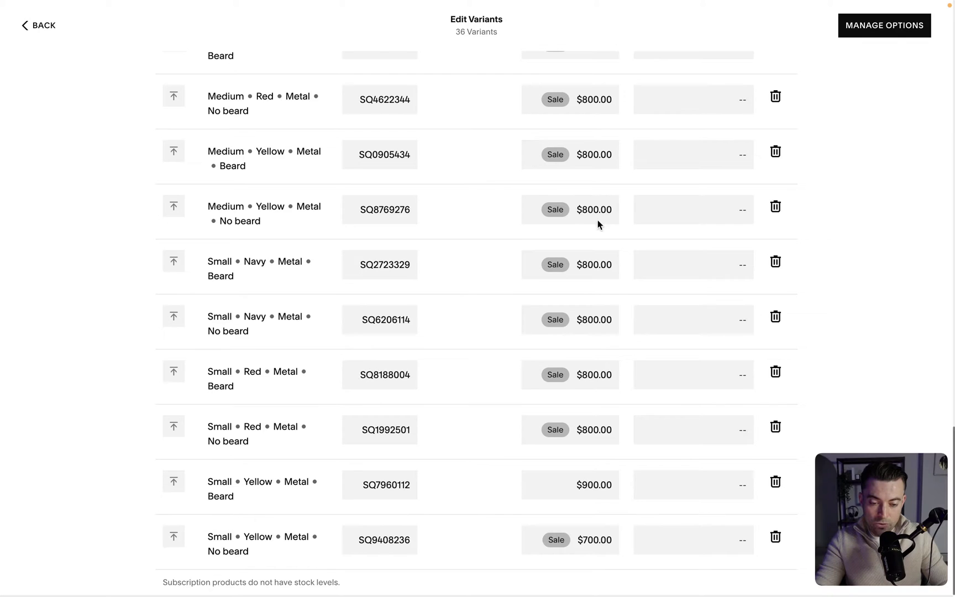
# - Set the Large Navy Wood Beard variant to $1,200 and take it off sale
pyautogui.scroll(20, 598, 224)
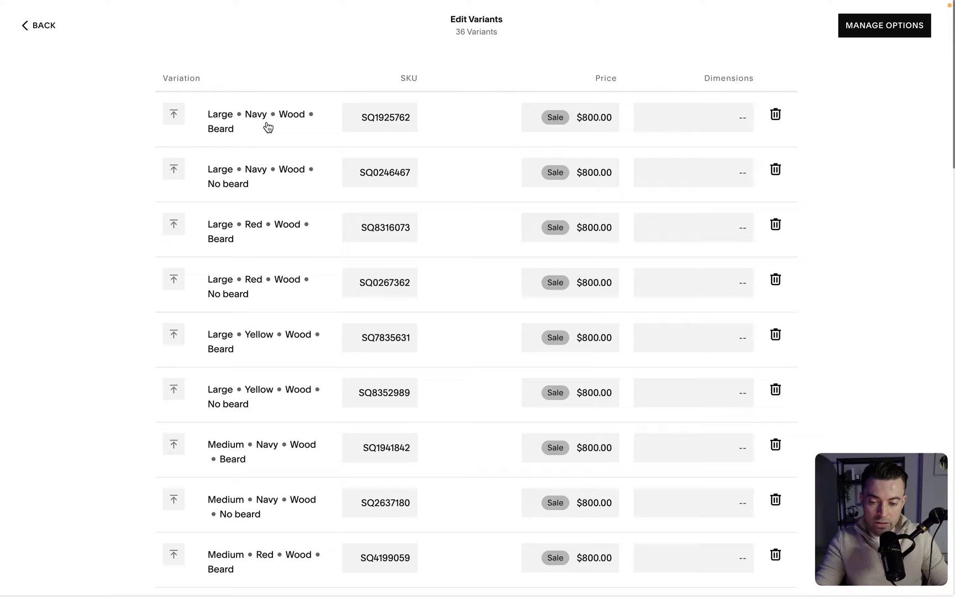
pyautogui.click(592, 121)
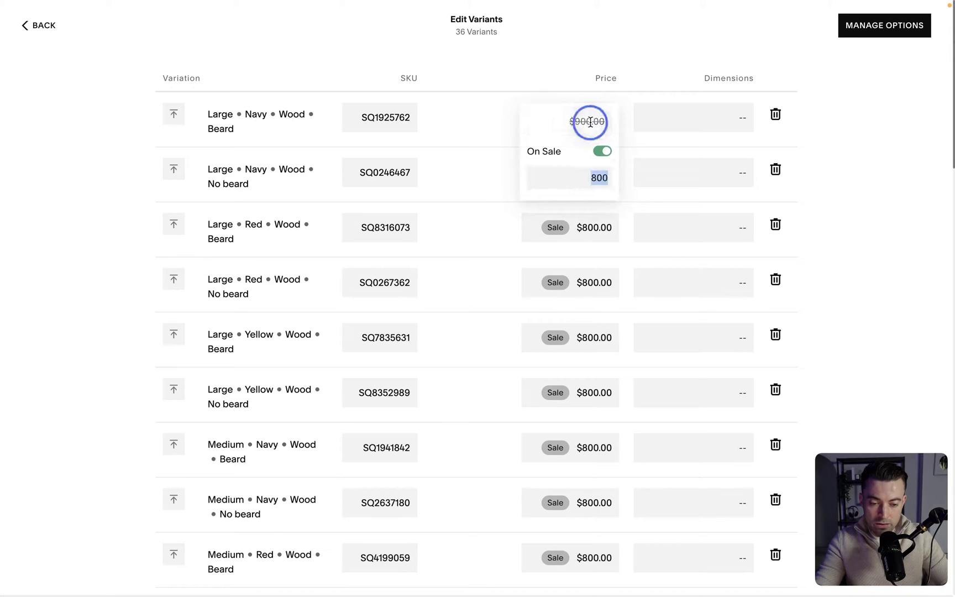
pyautogui.doubleClick(590, 121)
pyautogui.write('12')
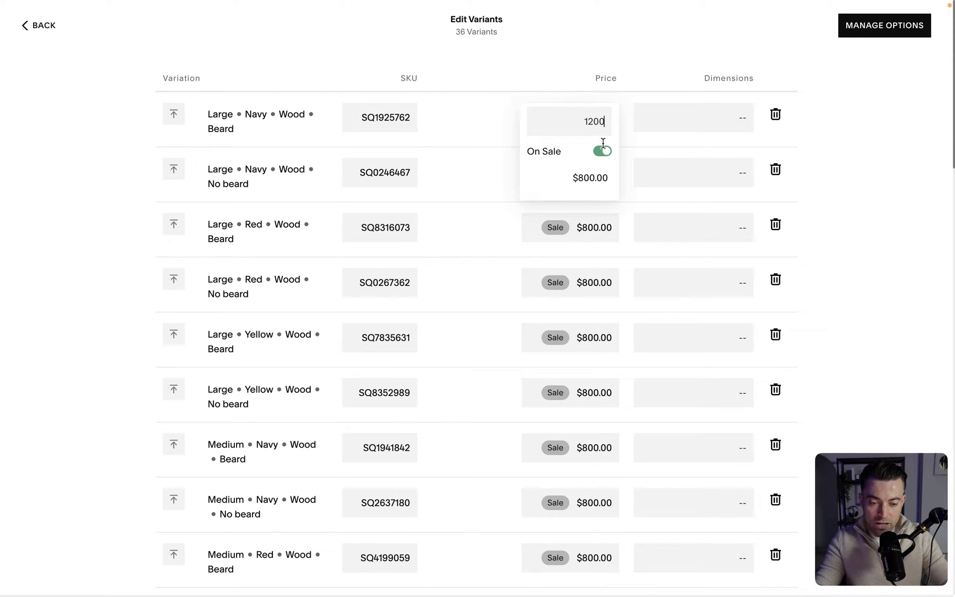
pyautogui.click(853, 160)
pyautogui.click(604, 151)
pyautogui.click(883, 141)
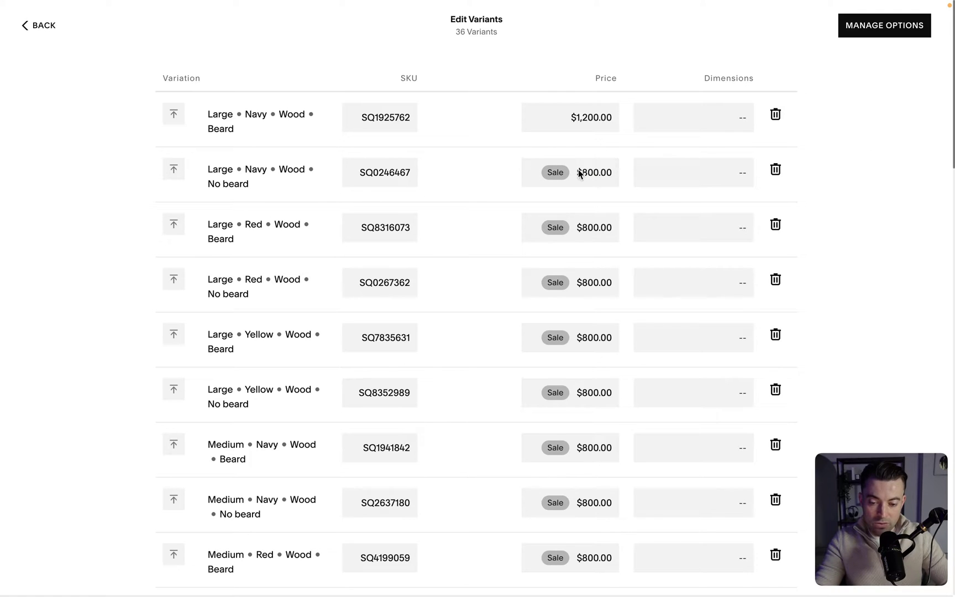
# - Price Large Navy Wood No beard at $1,100, on sale for $900, then open the library for the first variant's image
pyautogui.click(597, 171)
pyautogui.write('1')
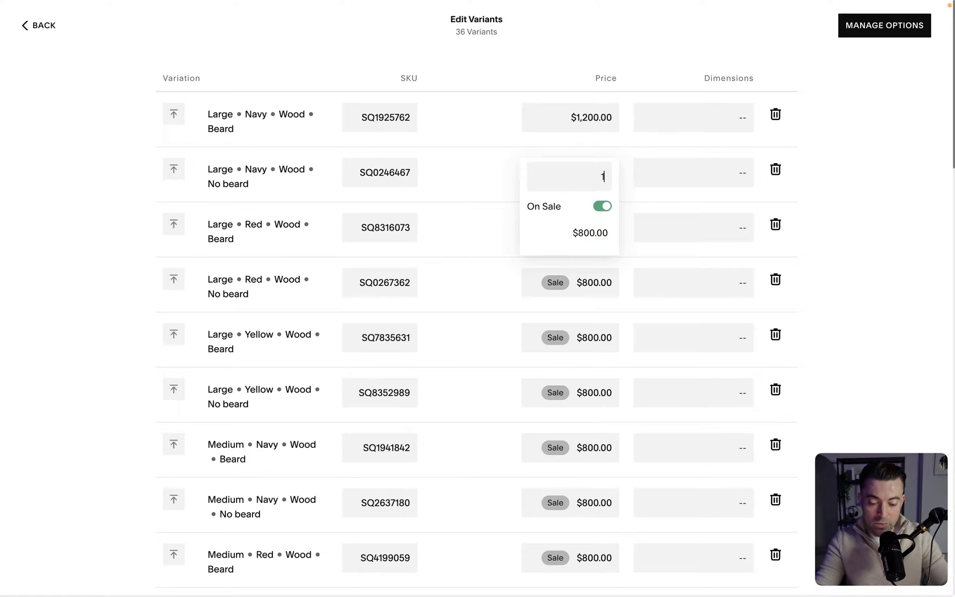
pyautogui.write('100')
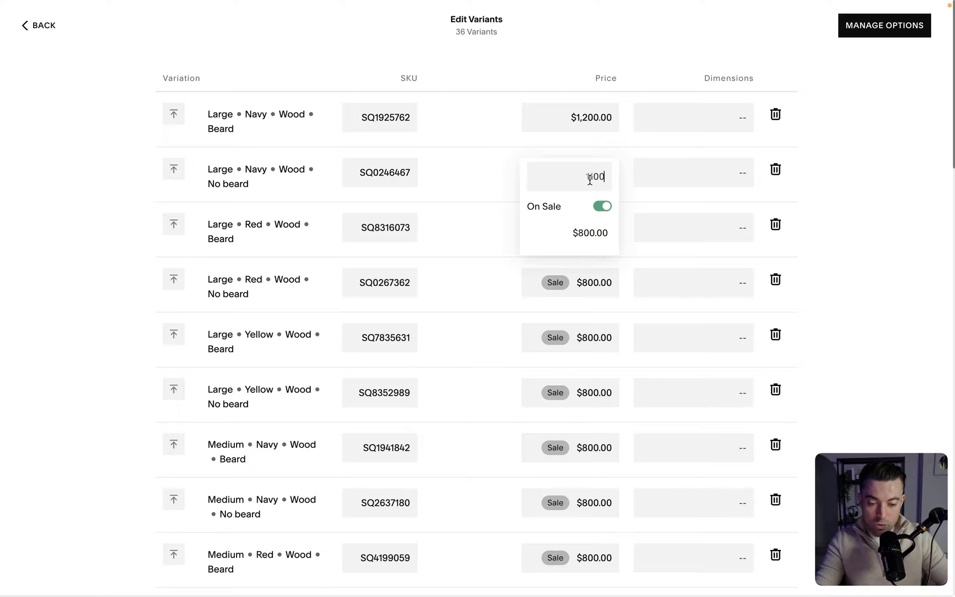
pyautogui.click(587, 232)
pyautogui.write('900')
pyautogui.click(860, 170)
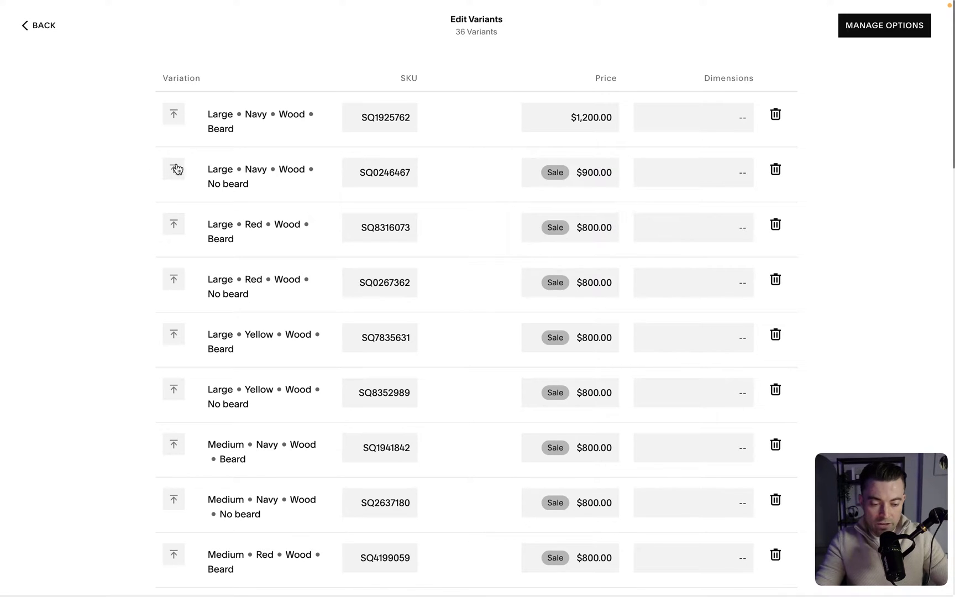
pyautogui.click(176, 120)
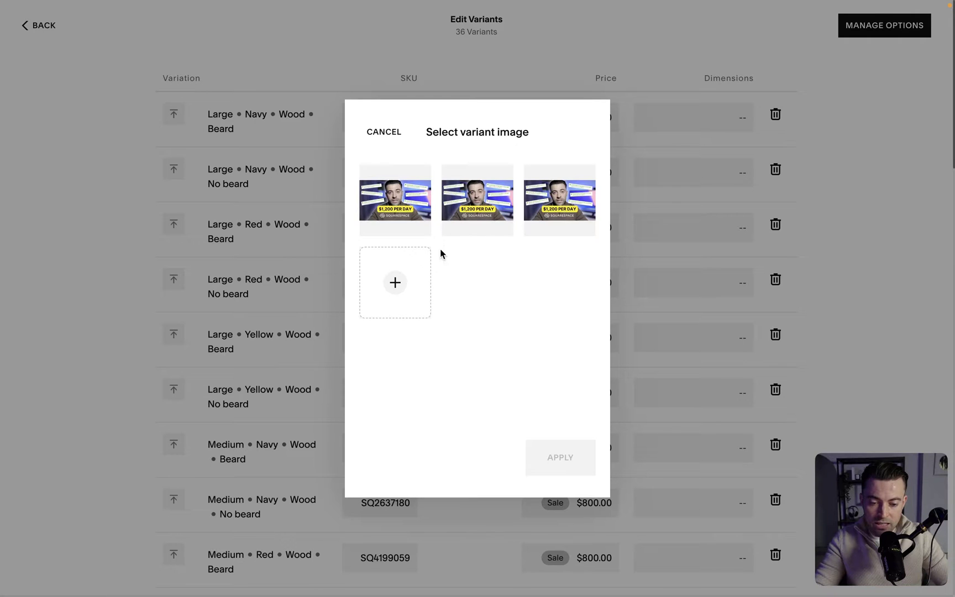
pyautogui.click(411, 283)
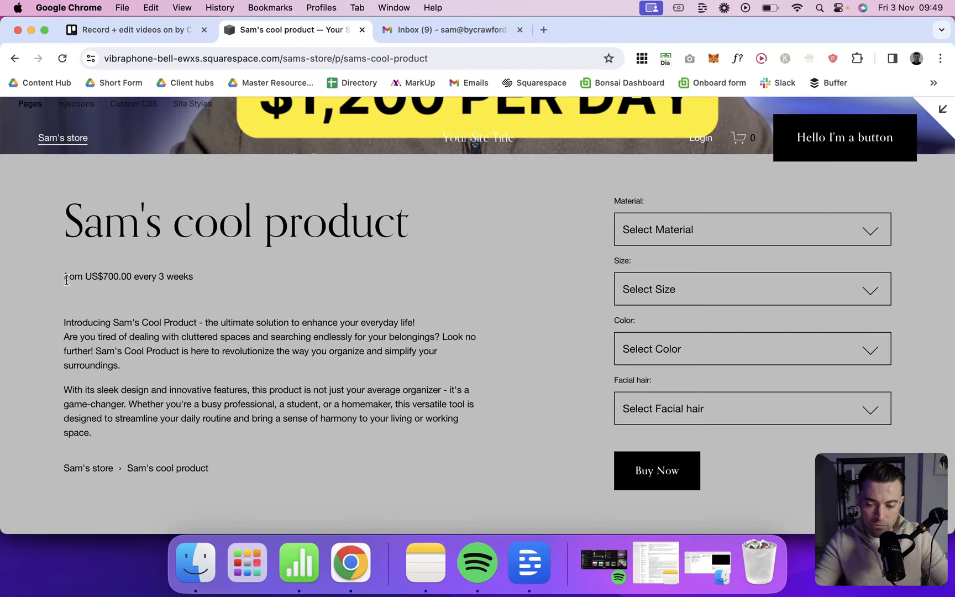
# - Note the US$700.00 starting price, then select Wood, Large, Navy and Beard on the live page
pyautogui.moveTo(67, 280); pyautogui.dragTo(126, 278)
pyautogui.click(130, 278)
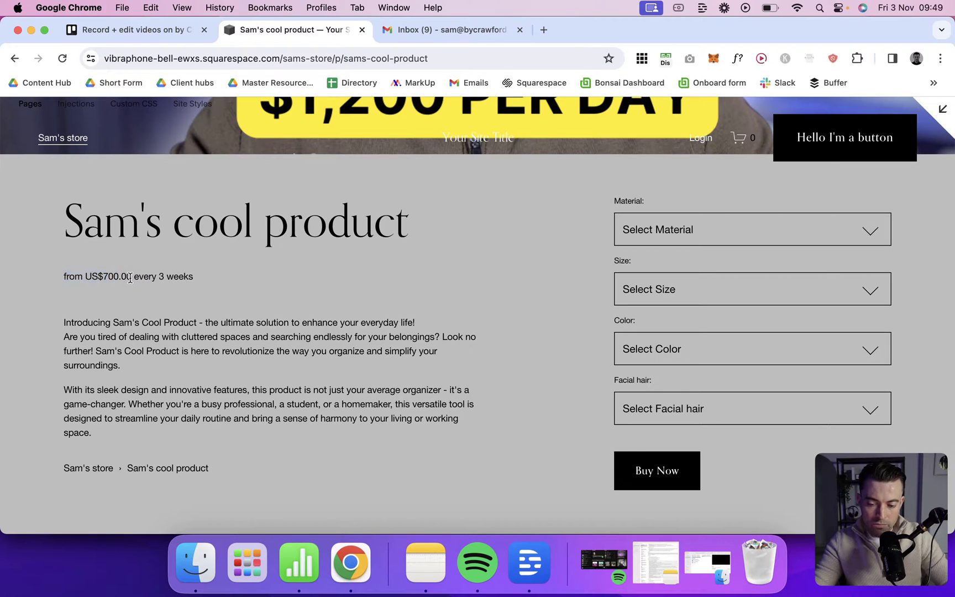
pyautogui.click(724, 223)
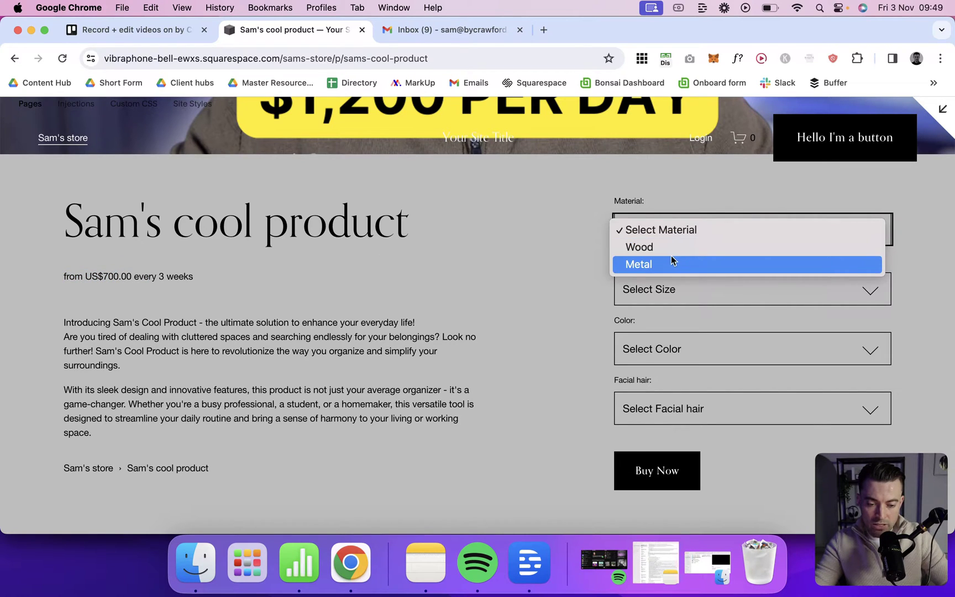
pyautogui.click(675, 251)
pyautogui.click(665, 288)
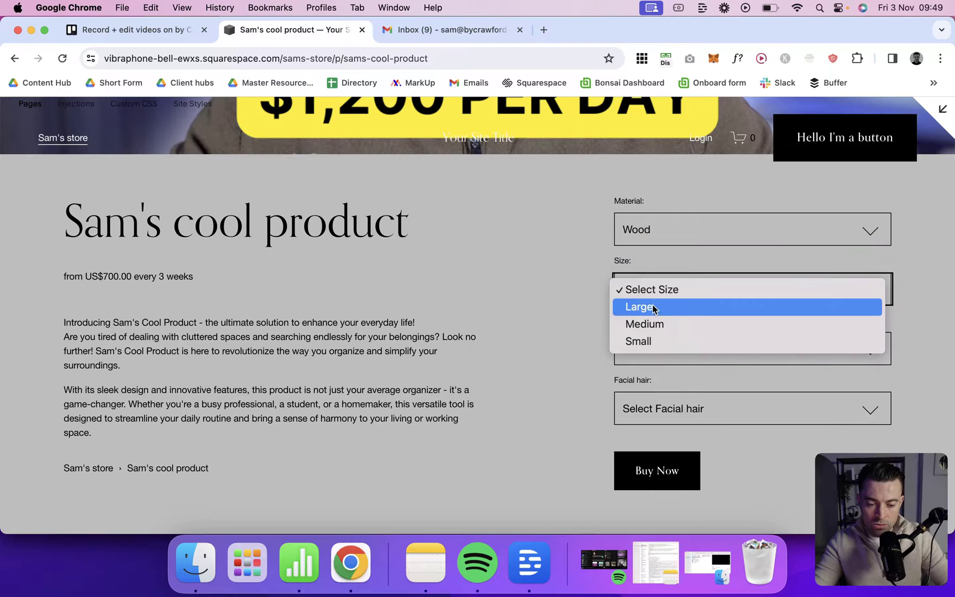
pyautogui.click(658, 305)
pyautogui.click(663, 348)
pyautogui.click(638, 366)
pyautogui.click(651, 408)
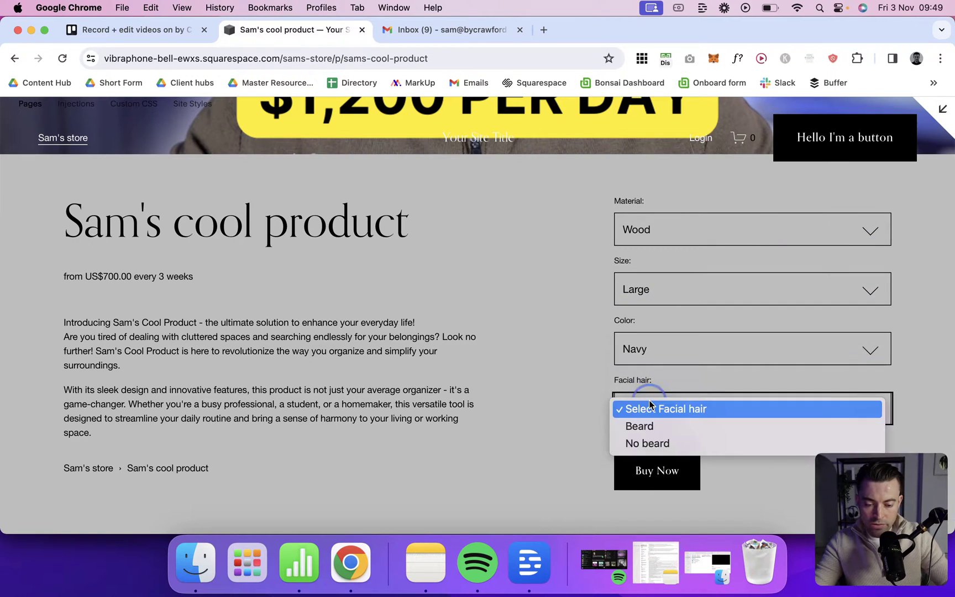
pyautogui.click(640, 424)
# - Confirm the price reads US$1,200.00, then switch Material to Metal to see US$800.00 on sale
pyautogui.moveTo(119, 279); pyautogui.dragTo(42, 277)
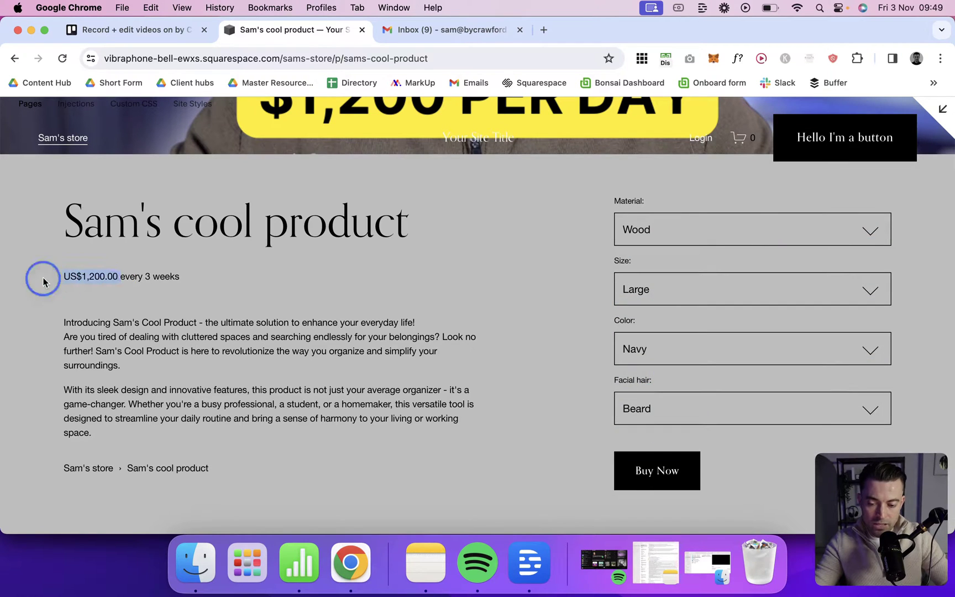
pyautogui.click(688, 227)
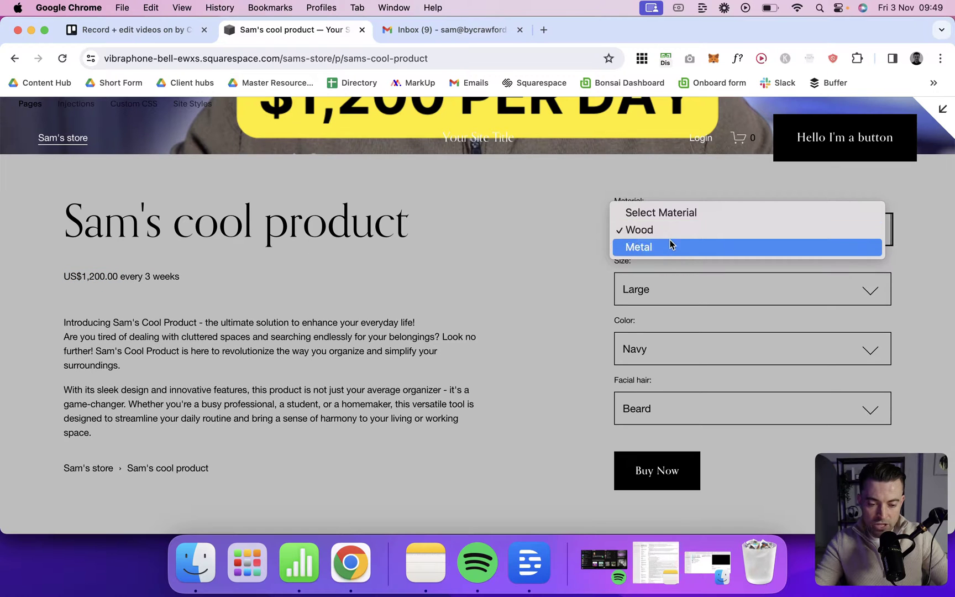
pyautogui.click(672, 246)
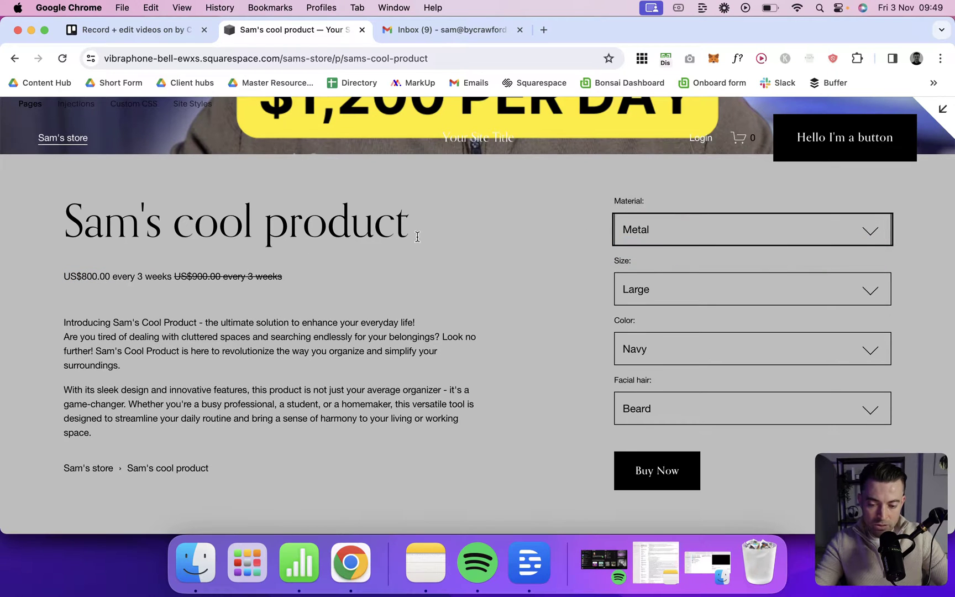
pyautogui.scroll(-5, 548, 277)
pyautogui.scroll(10, 548, 278)
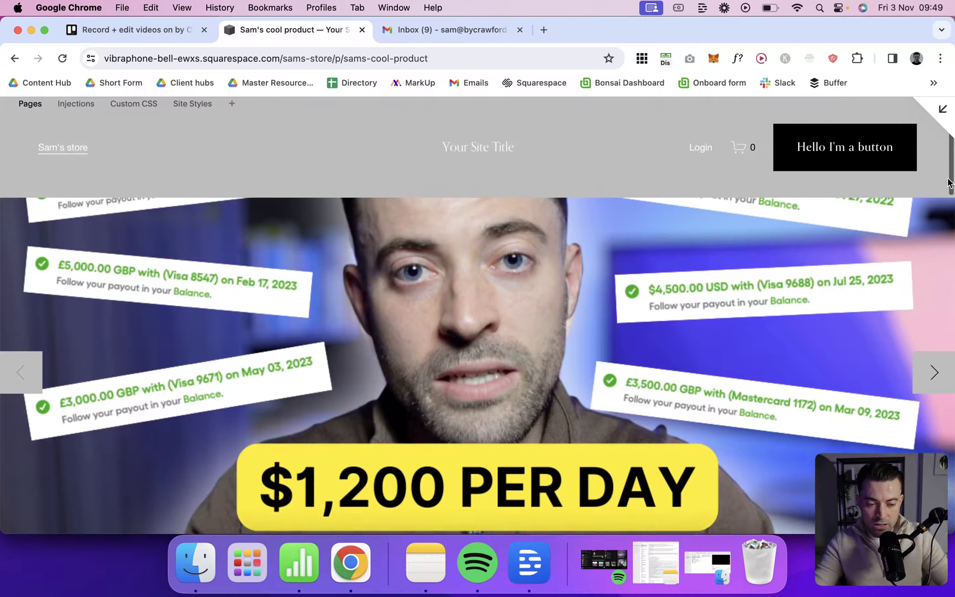
# - Leave the site preview and start editing the product page design
pyautogui.click(942, 109)
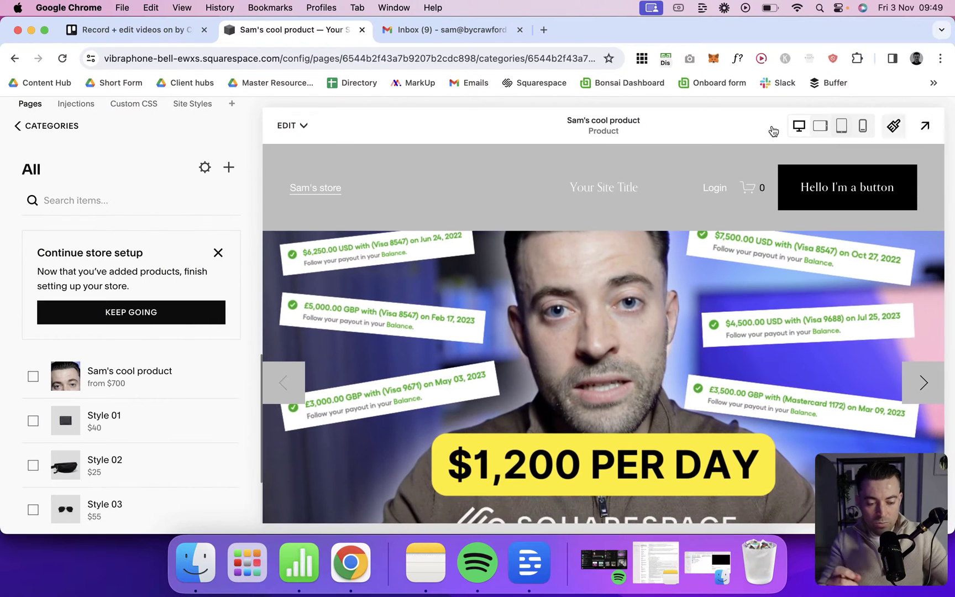
pyautogui.click(291, 131)
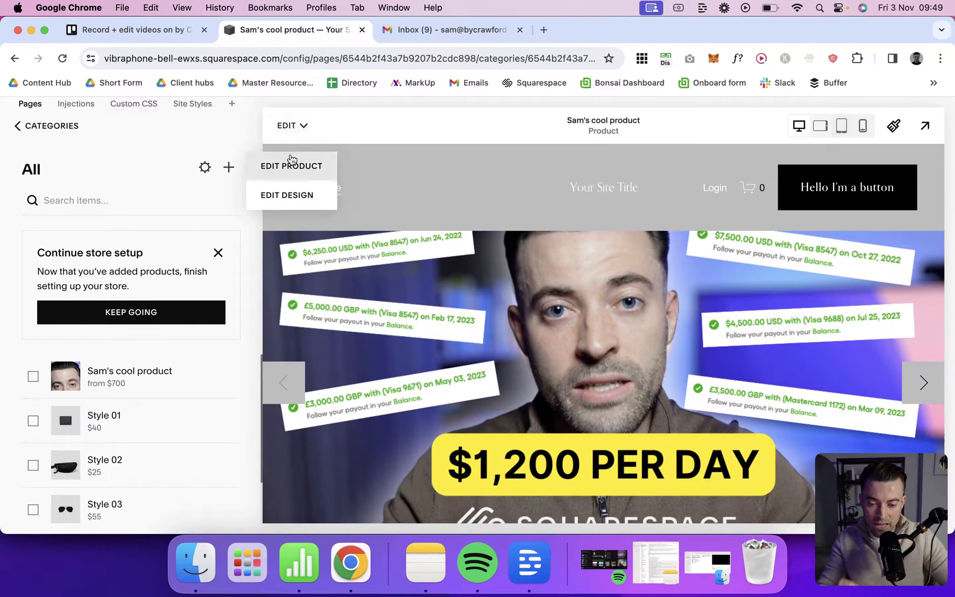
pyautogui.click(288, 194)
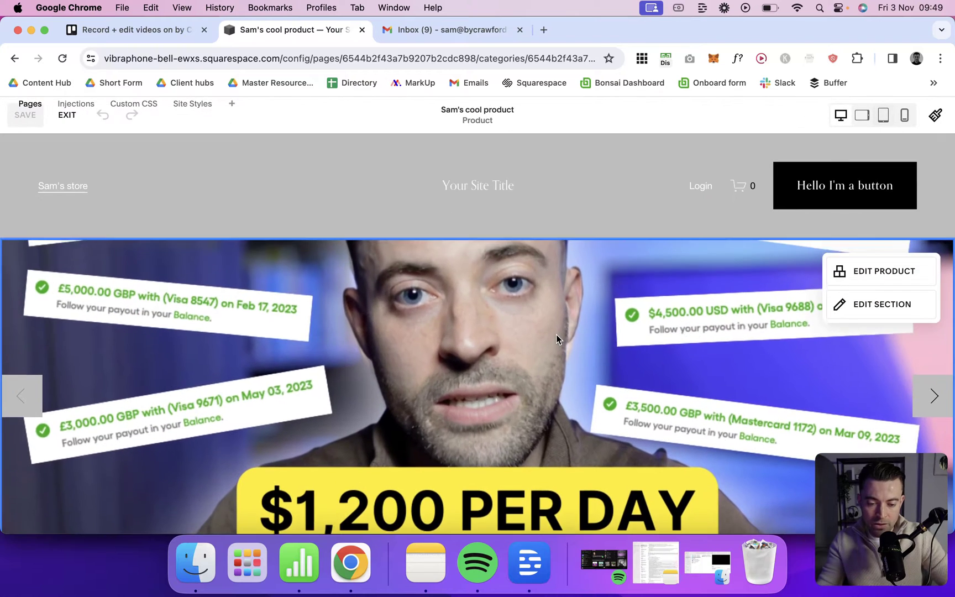
pyautogui.scroll(-5, 557, 335)
pyautogui.scroll(2, 588, 328)
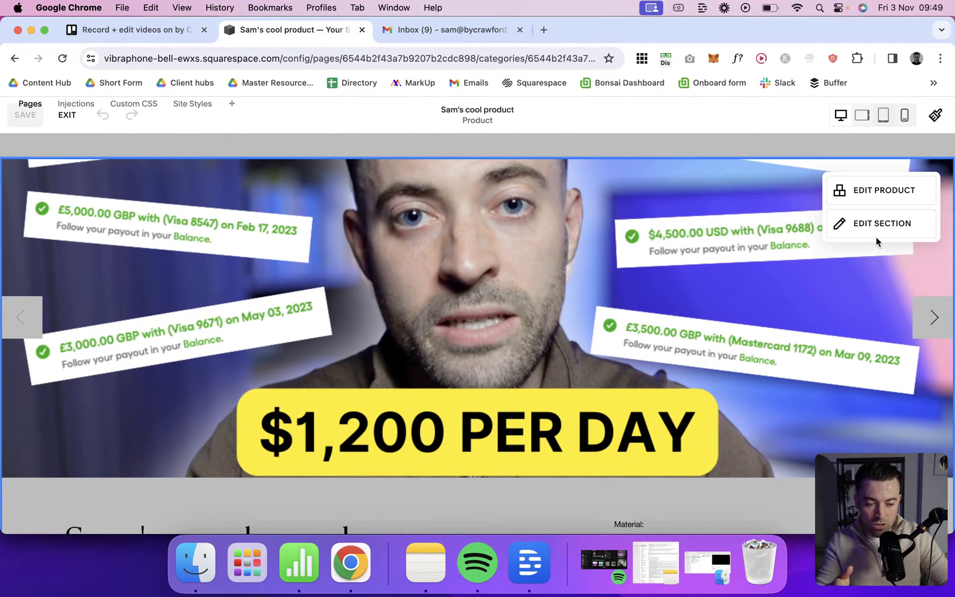
# - Change the product section's layout from Full to Simple
pyautogui.click(846, 224)
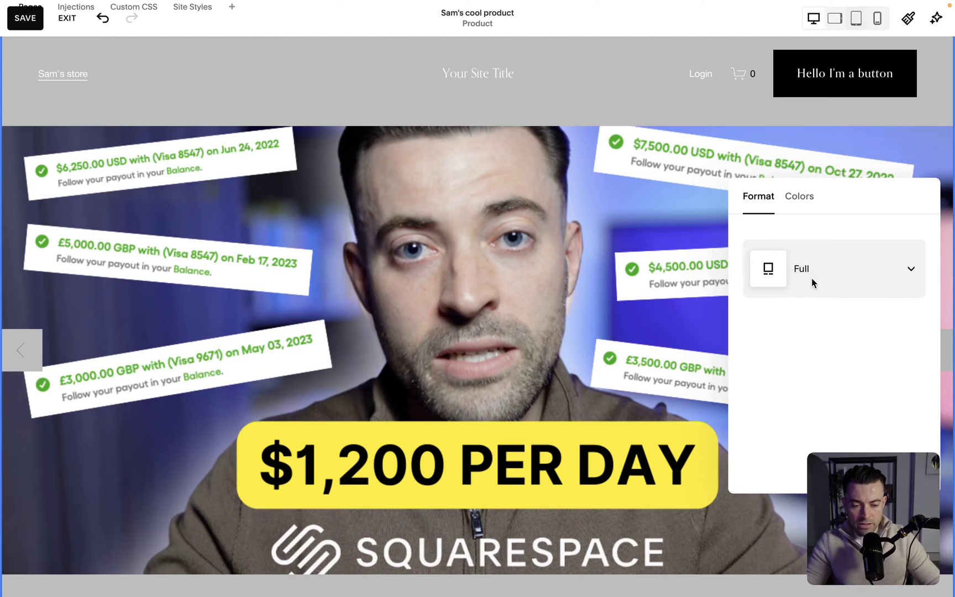
pyautogui.click(812, 279)
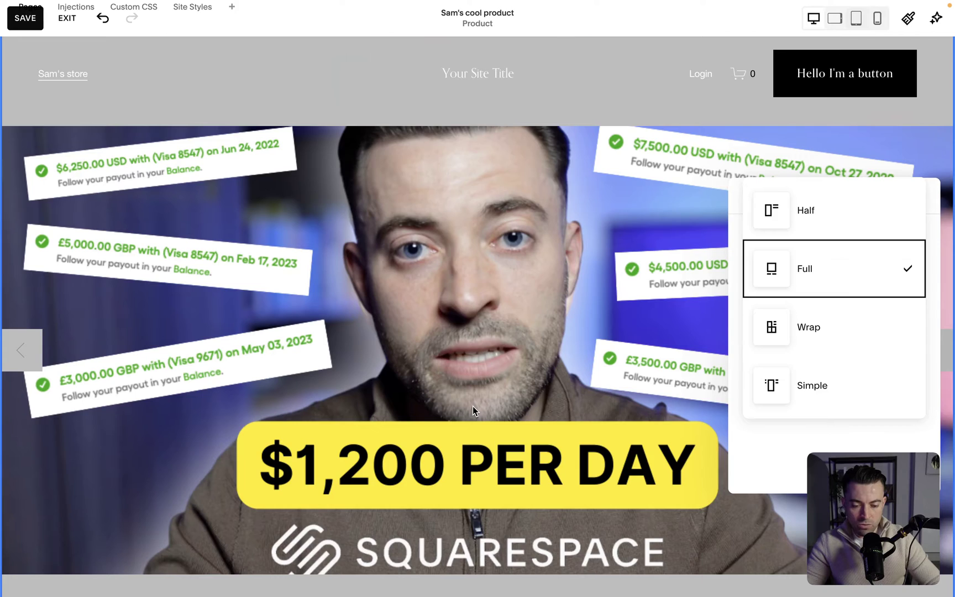
pyautogui.scroll(-10, 473, 406)
pyautogui.scroll(3, 635, 356)
pyautogui.click(818, 272)
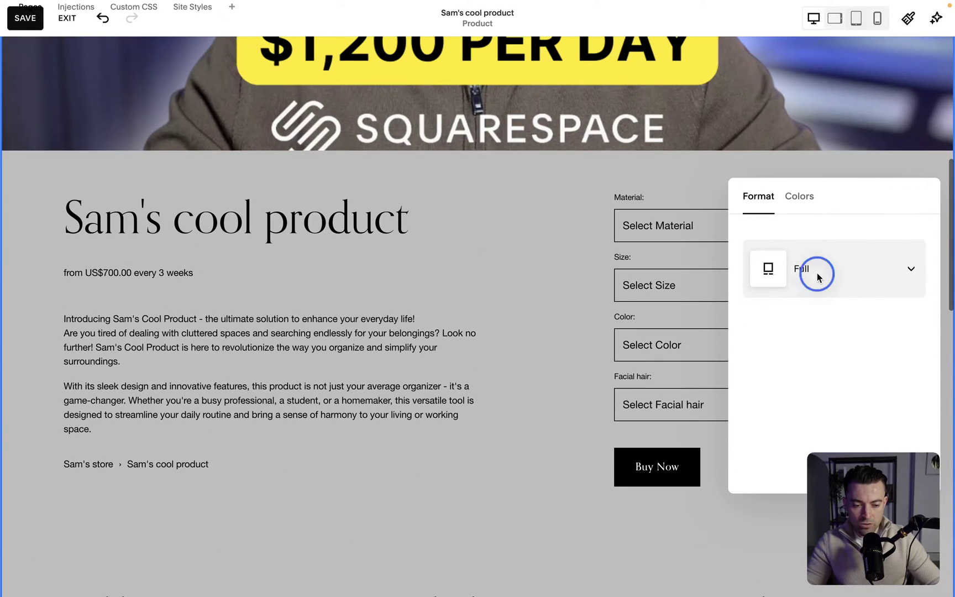
pyautogui.click(824, 396)
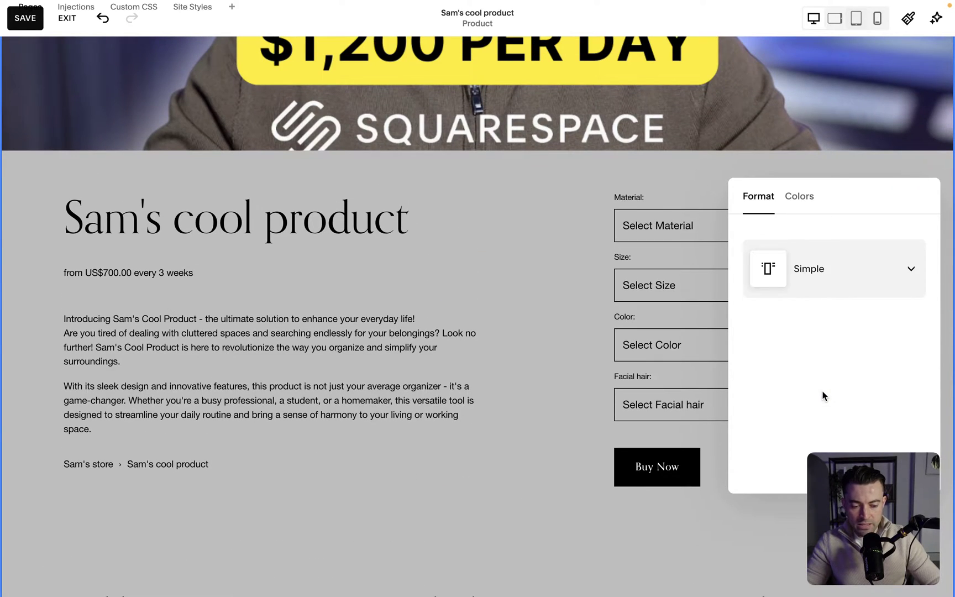
# - Show variants as buttons, make the gallery Inset, and use 2:3 Standard (Vertical) images
pyautogui.scroll(4, 490, 310)
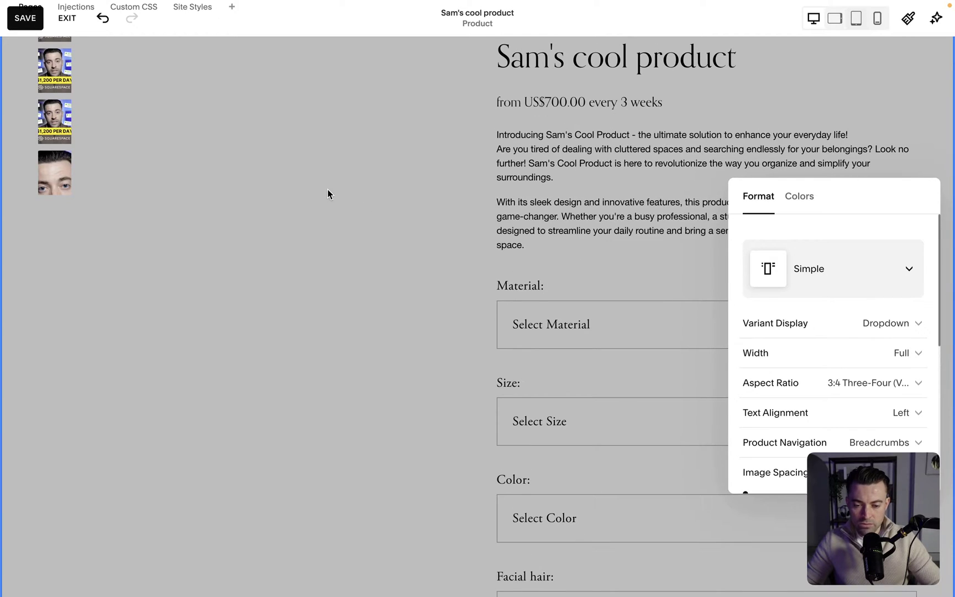
pyautogui.scroll(2, 328, 193)
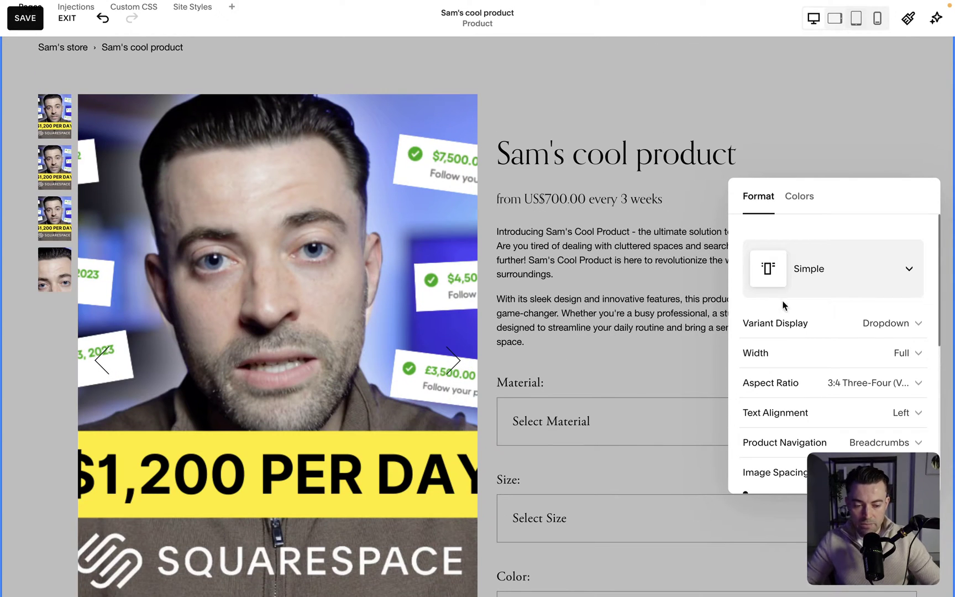
pyautogui.moveTo(838, 187); pyautogui.dragTo(681, 90)
pyautogui.click(709, 227)
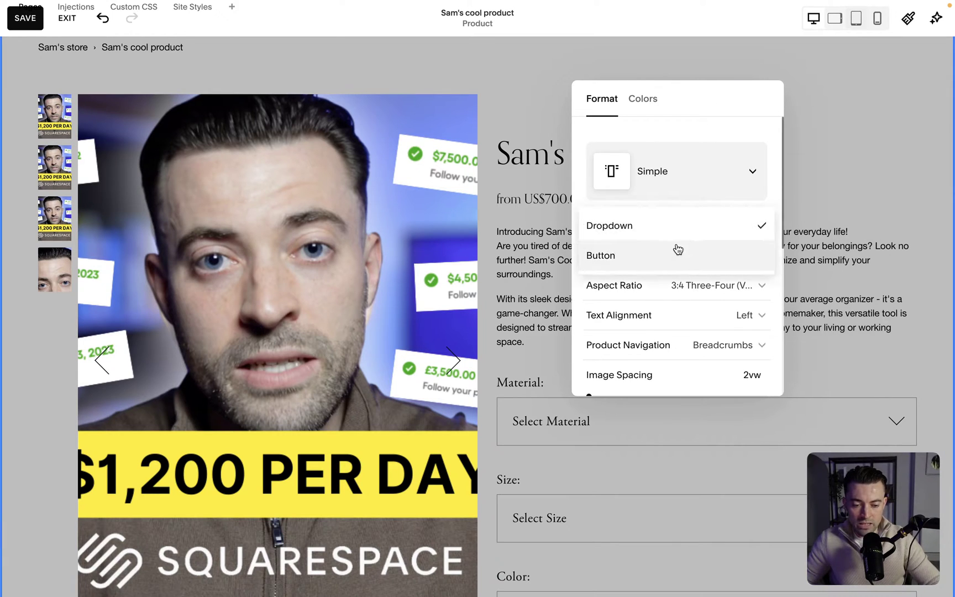
pyautogui.click(642, 246)
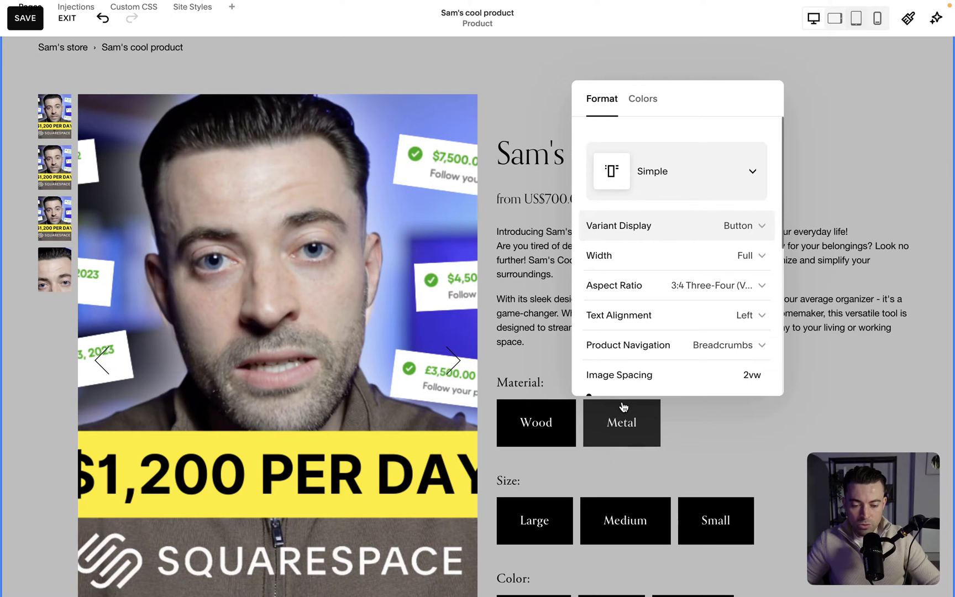
pyautogui.click(699, 256)
pyautogui.click(668, 282)
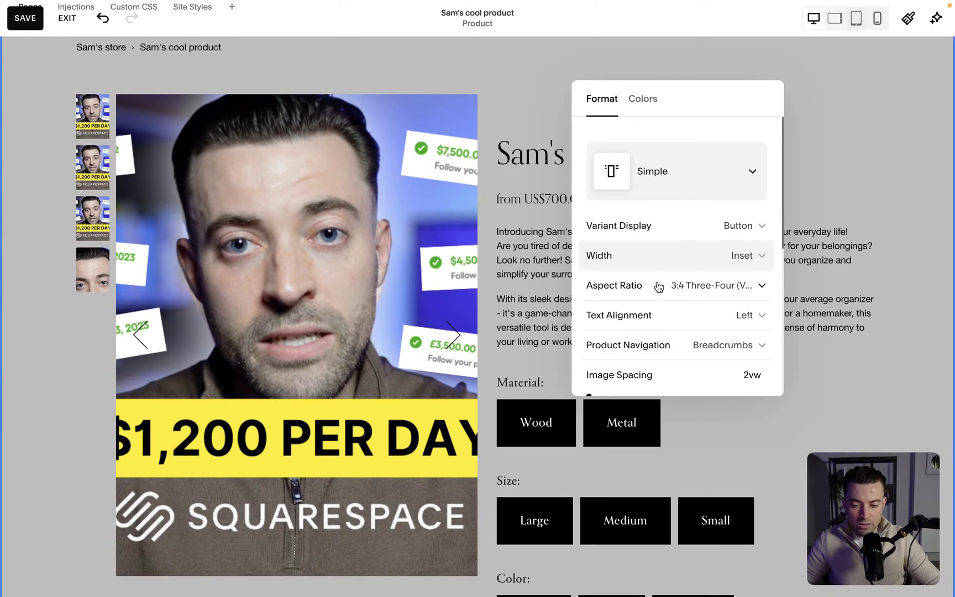
pyautogui.click(608, 286)
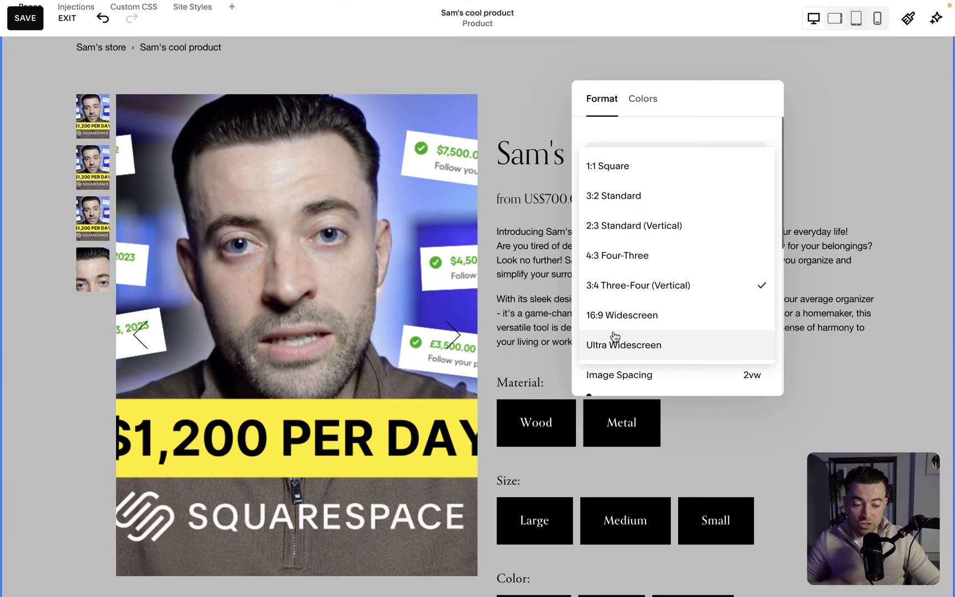
pyautogui.click(659, 360)
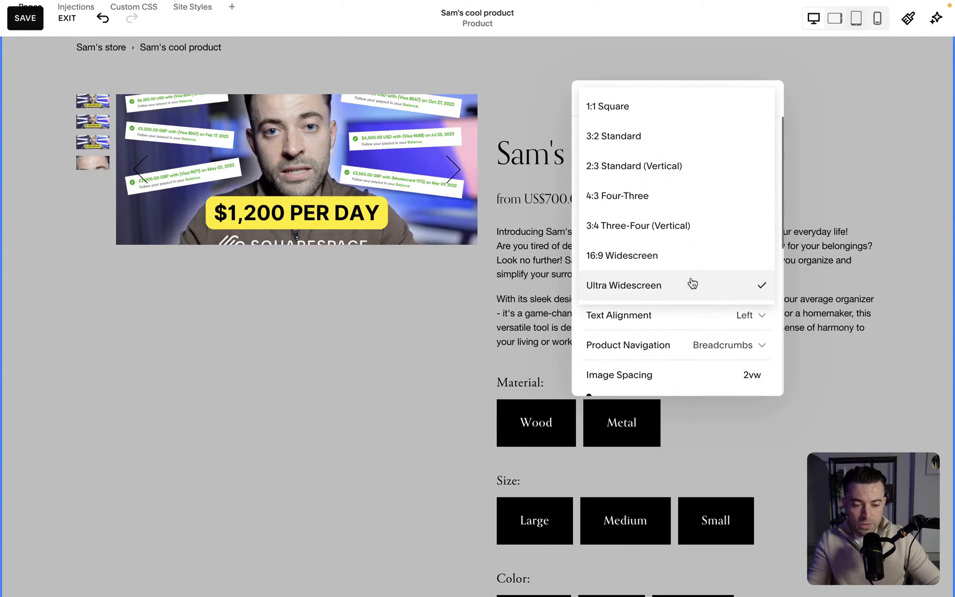
pyautogui.click(661, 215)
pyautogui.click(657, 221)
# - Keep the product text left-aligned and the navigation set to Breadcrumbs
pyautogui.click(664, 316)
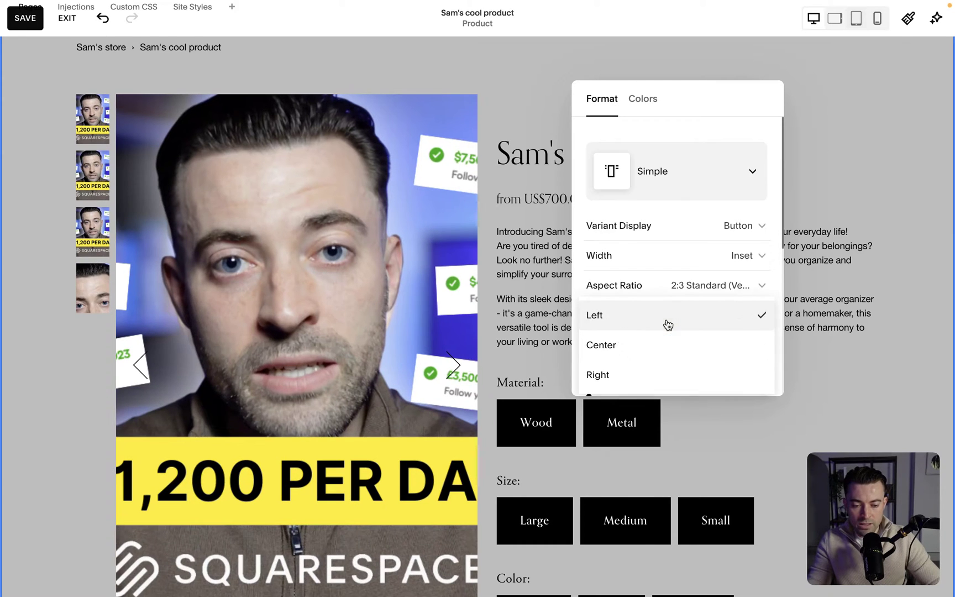
pyautogui.click(646, 343)
pyautogui.click(691, 310)
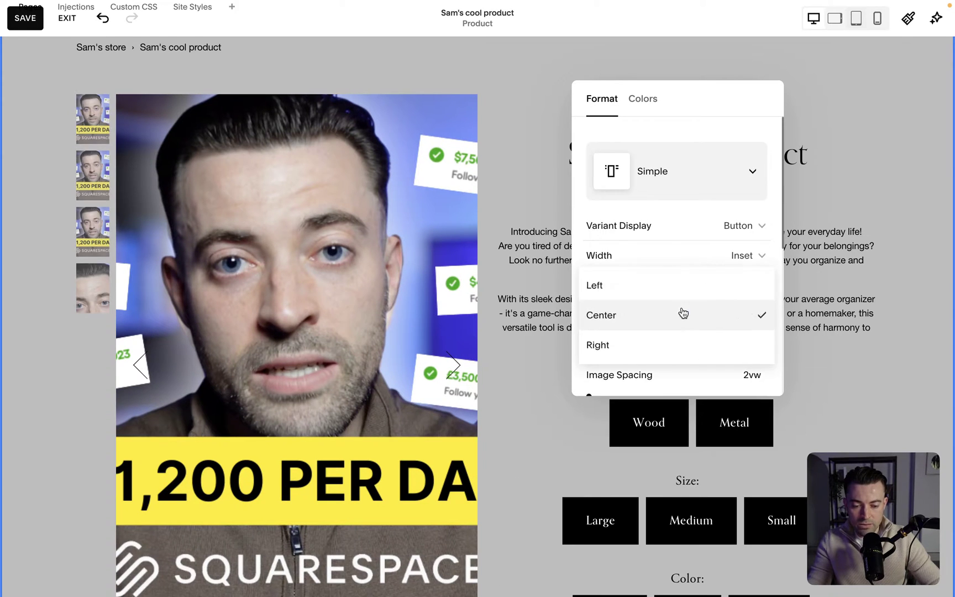
pyautogui.click(648, 286)
pyautogui.click(672, 346)
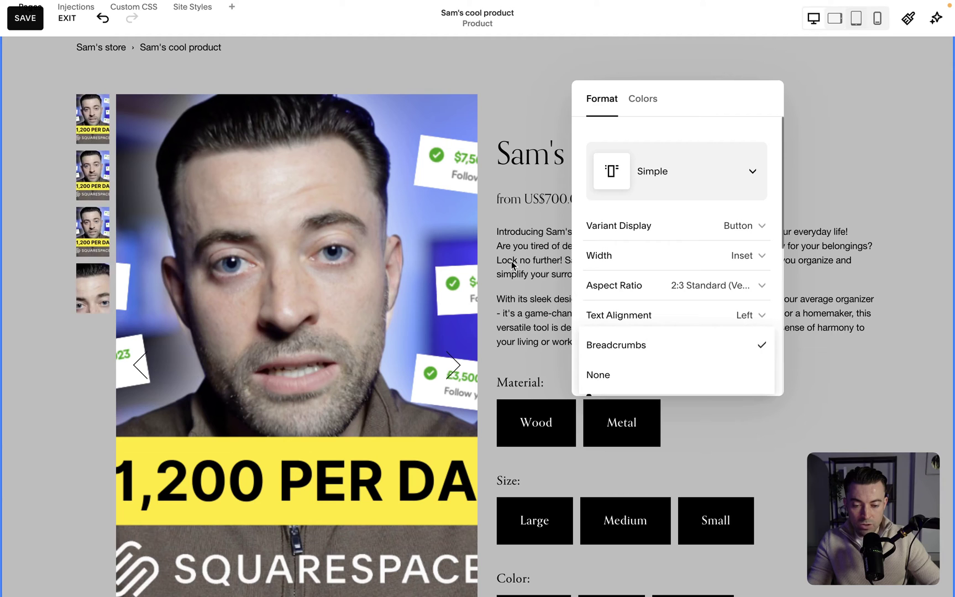
pyautogui.click(693, 369)
pyautogui.click(662, 267)
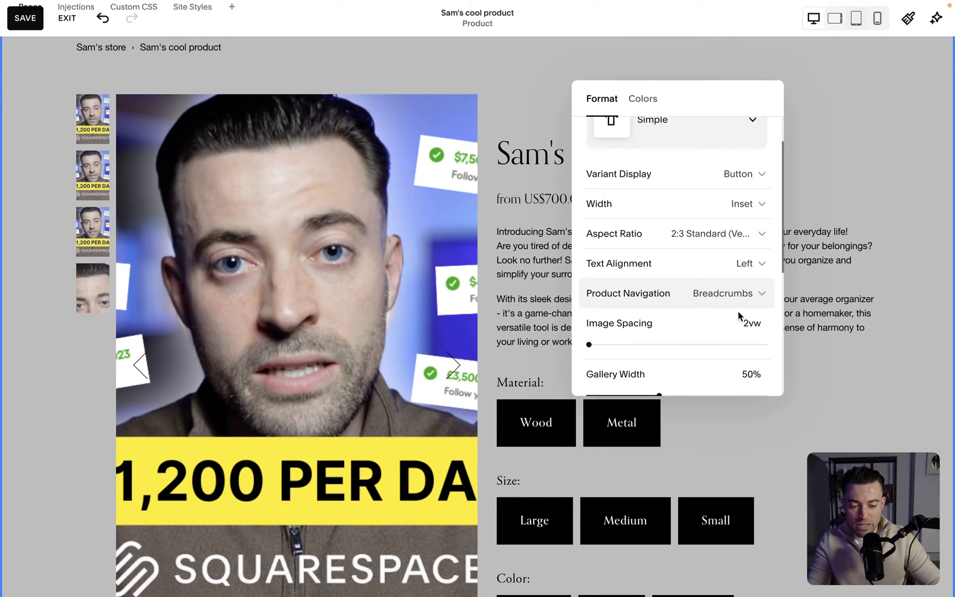
# - Widen image spacing to 3.5vw and keep content alignment at Top after trying Center
pyautogui.moveTo(599, 346); pyautogui.dragTo(659, 363)
pyautogui.scroll(-1, 622, 347)
pyautogui.scroll(-4, 662, 361)
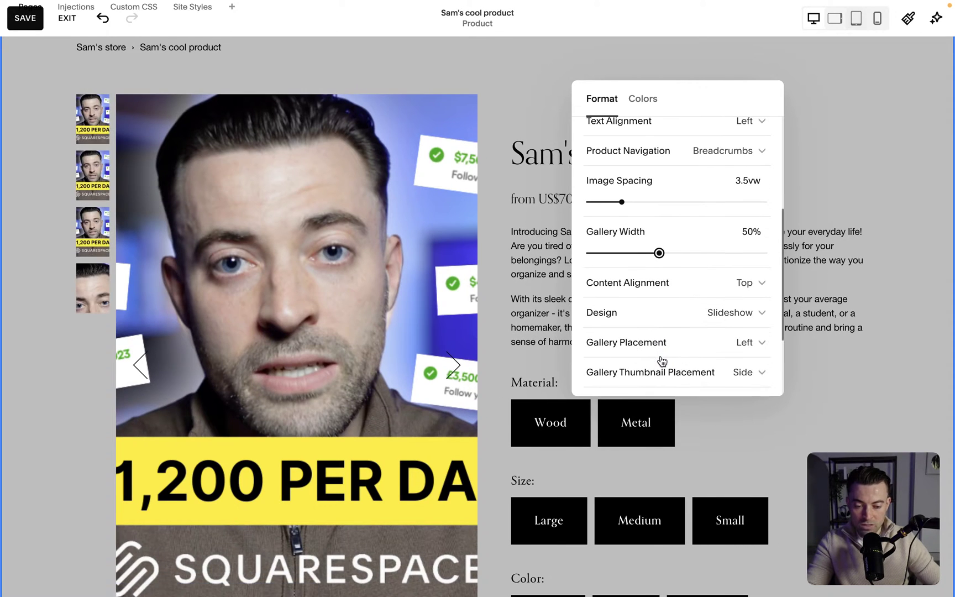
pyautogui.click(708, 284)
pyautogui.click(674, 311)
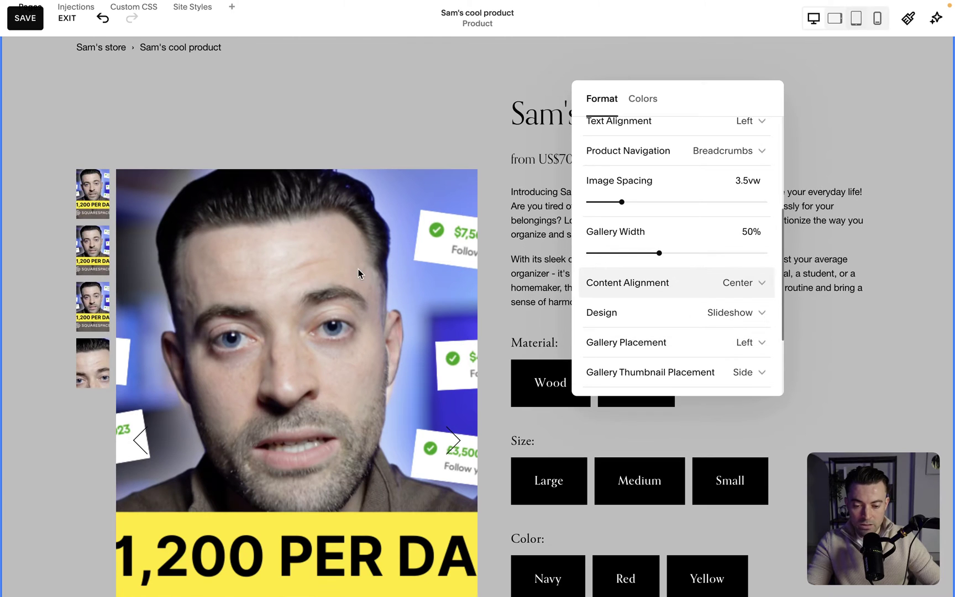
pyautogui.scroll(-4, 276, 447)
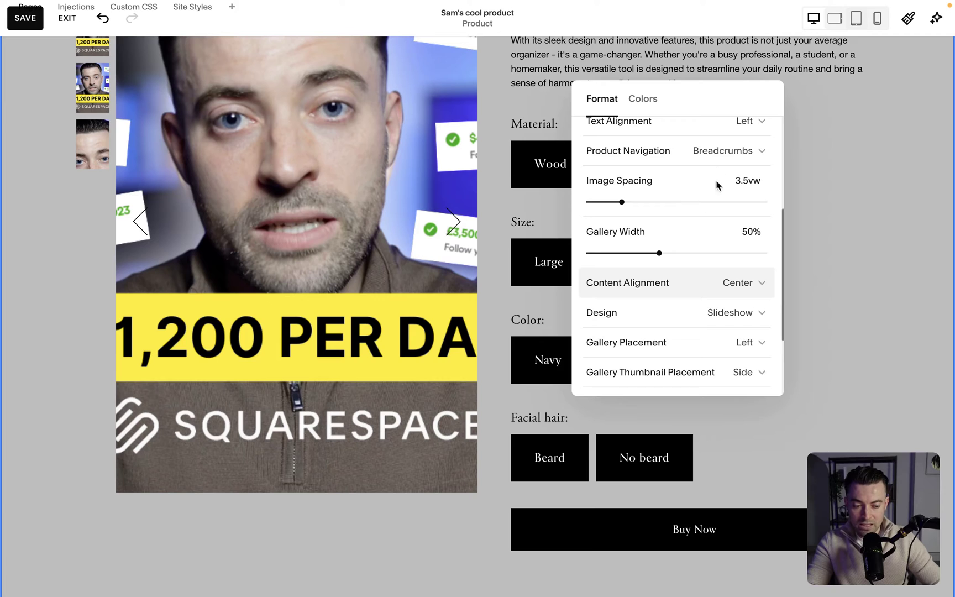
pyautogui.click(706, 291)
pyautogui.click(665, 259)
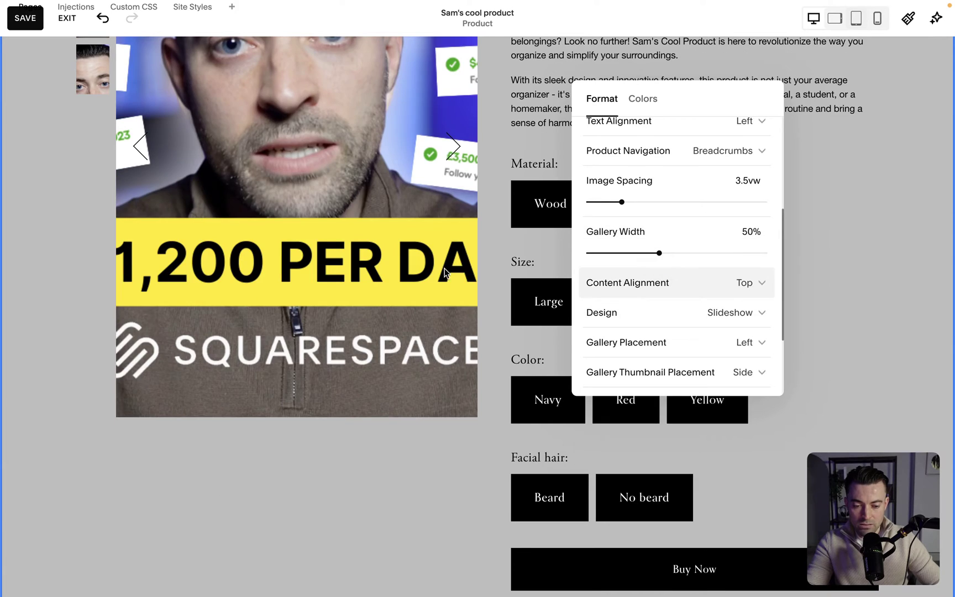
# - Set the gallery design to Carousel after trying Stacked
pyautogui.click(664, 313)
pyautogui.click(655, 349)
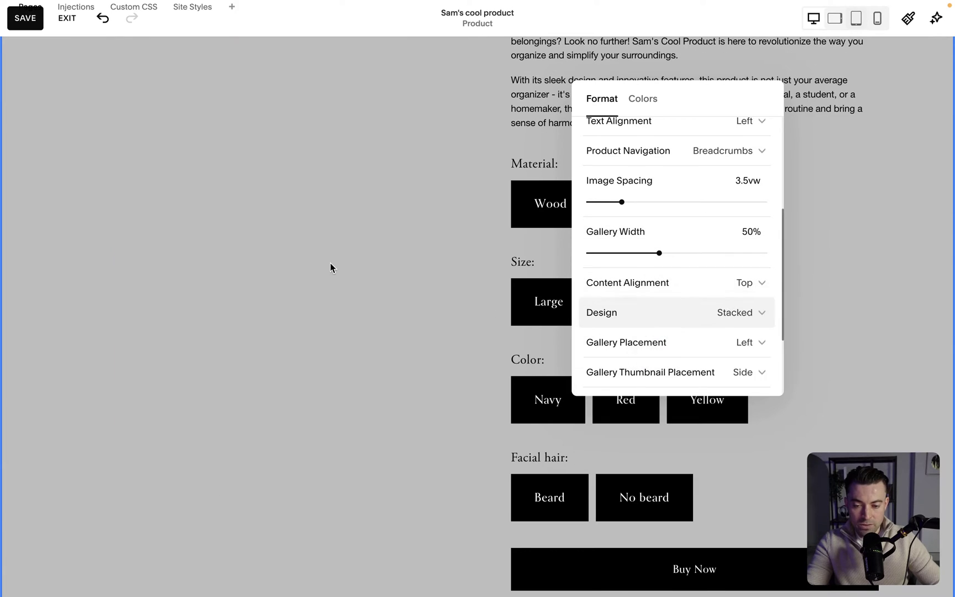
pyautogui.scroll(-7, 330, 262)
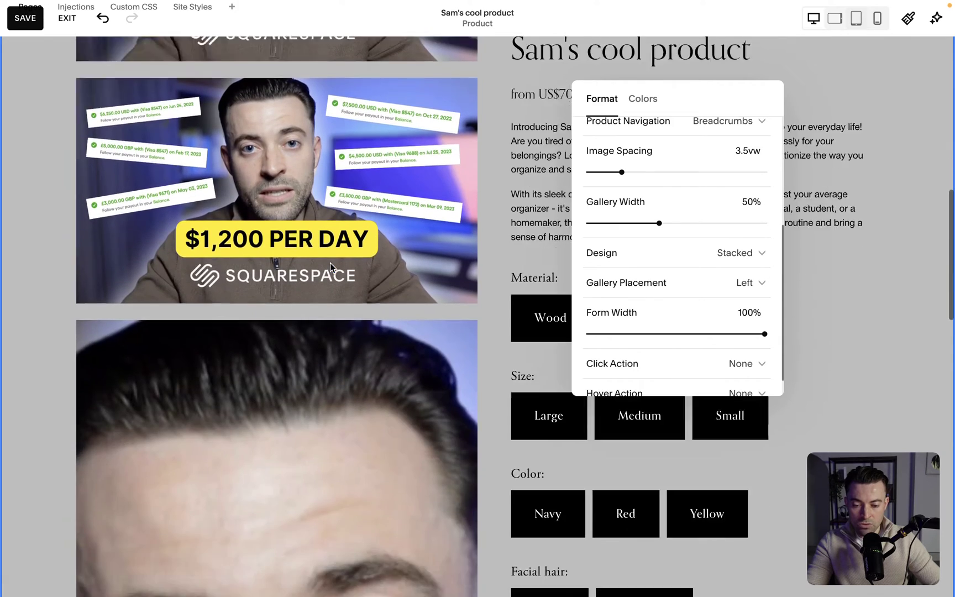
pyautogui.scroll(-2, 330, 264)
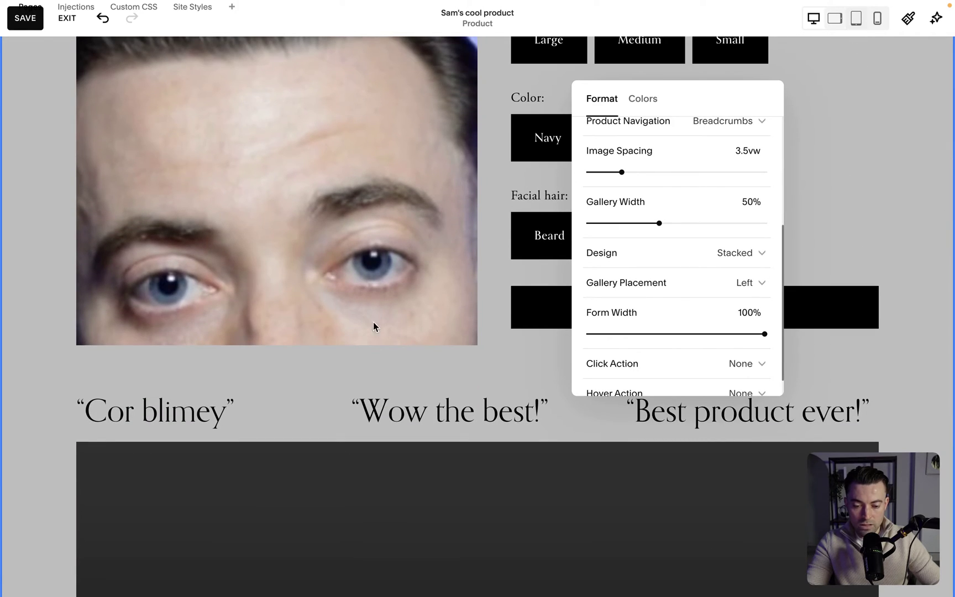
pyautogui.click(743, 259)
pyautogui.click(698, 282)
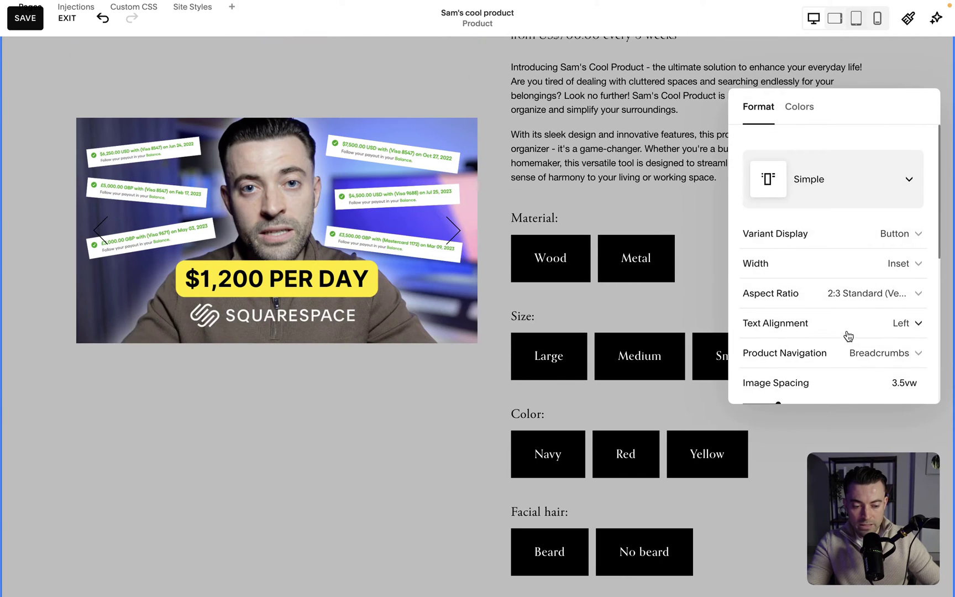
# - Return the gallery design to Slideshow with thumbnails placed below
pyautogui.scroll(-5, 849, 336)
pyautogui.click(825, 285)
pyautogui.click(793, 229)
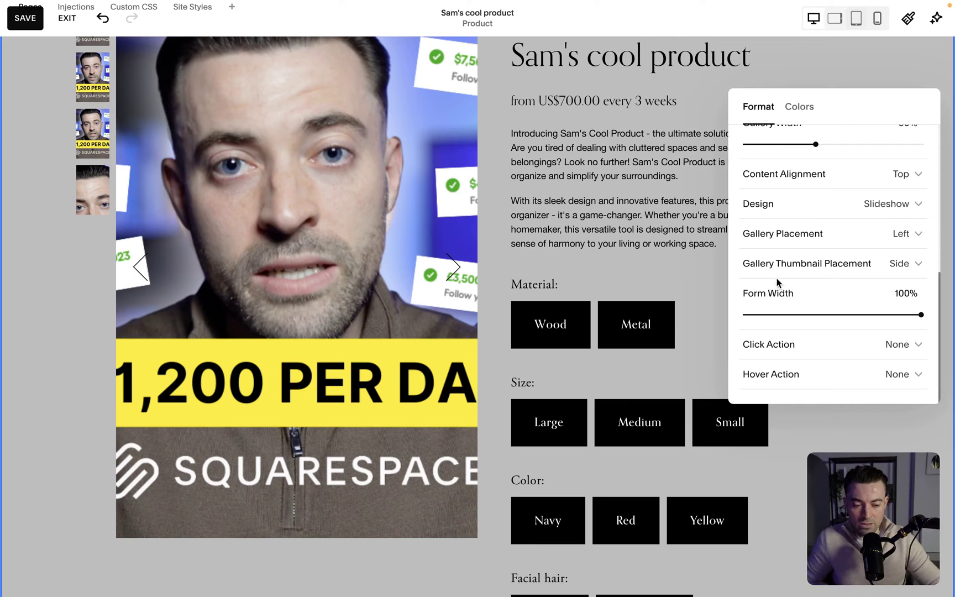
pyautogui.click(713, 265)
pyautogui.click(704, 289)
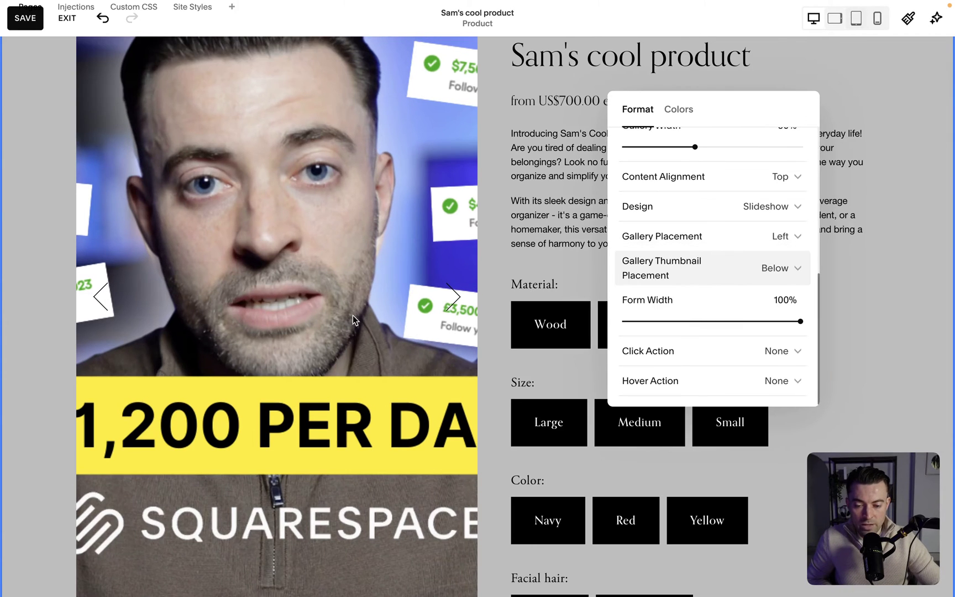
pyautogui.scroll(-4, 354, 322)
pyautogui.moveTo(801, 317); pyautogui.dragTo(756, 320)
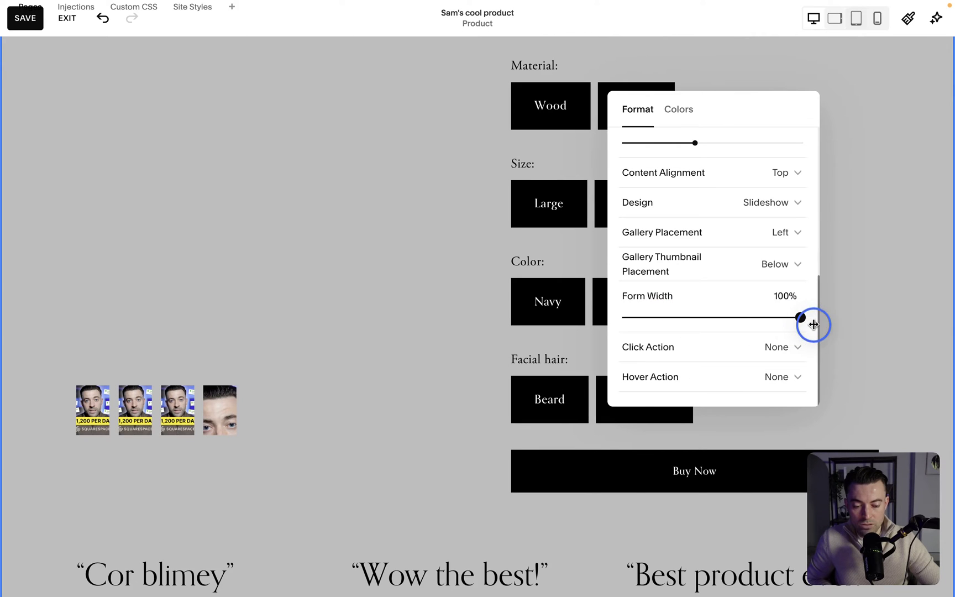
# - Set image click action to Lightbox and hover action to Zoom, then close format settings
pyautogui.click(753, 344)
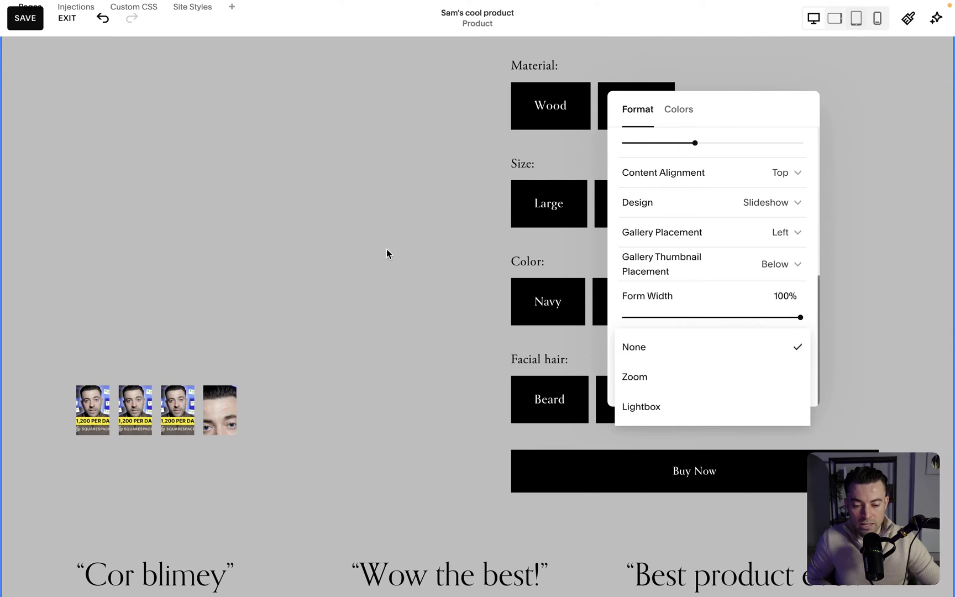
pyautogui.click(647, 373)
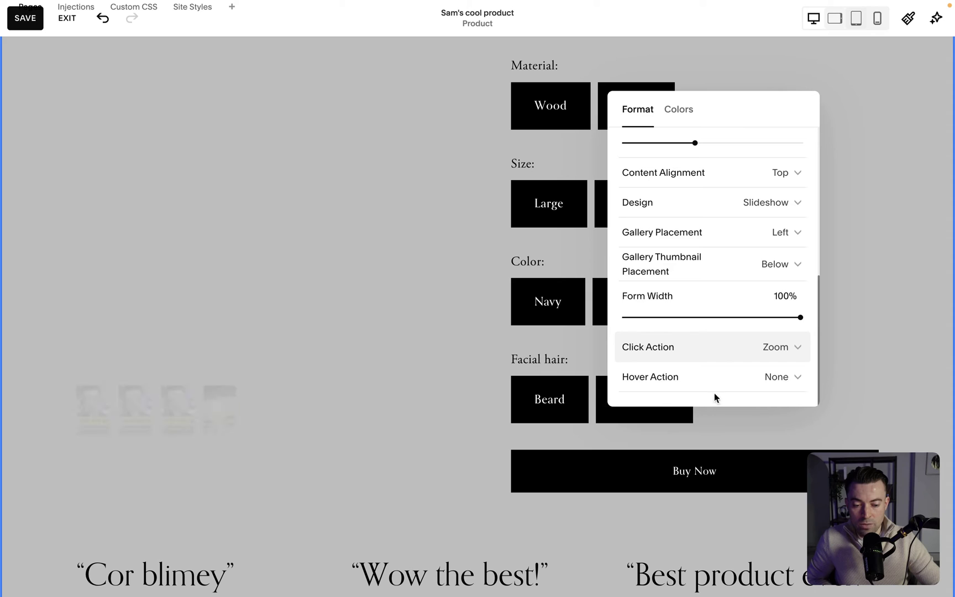
pyautogui.click(682, 373)
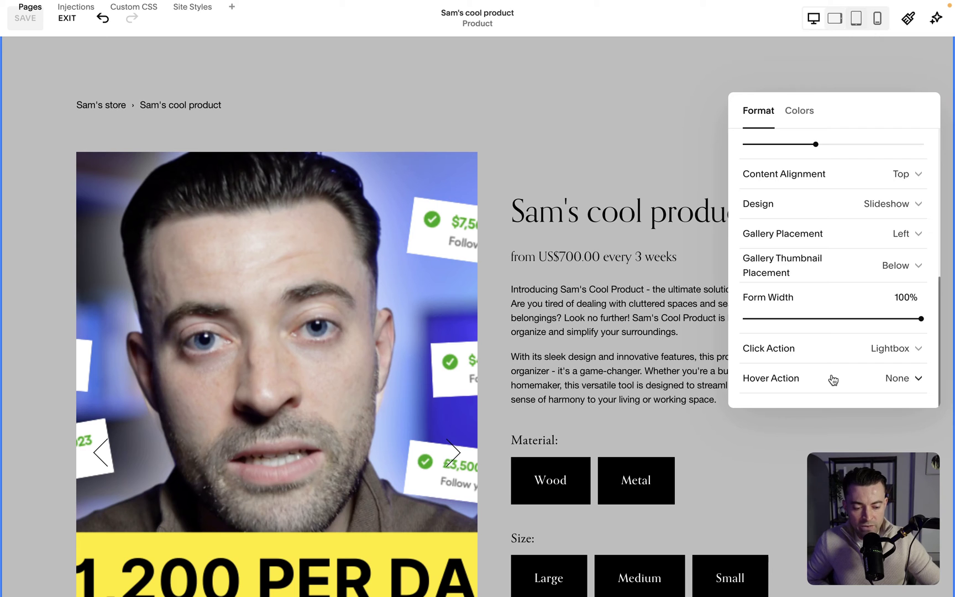
pyautogui.click(833, 379)
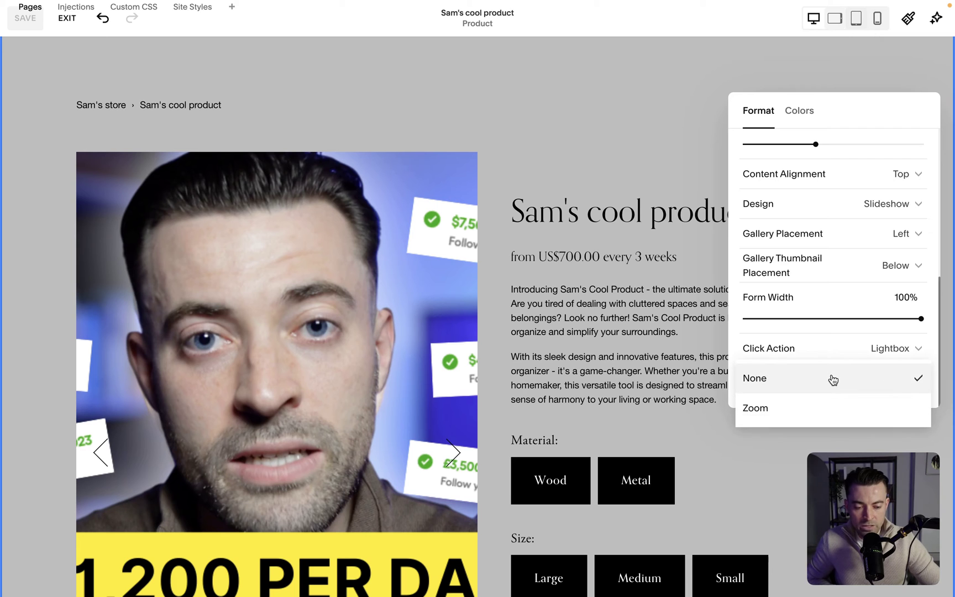
pyautogui.click(790, 408)
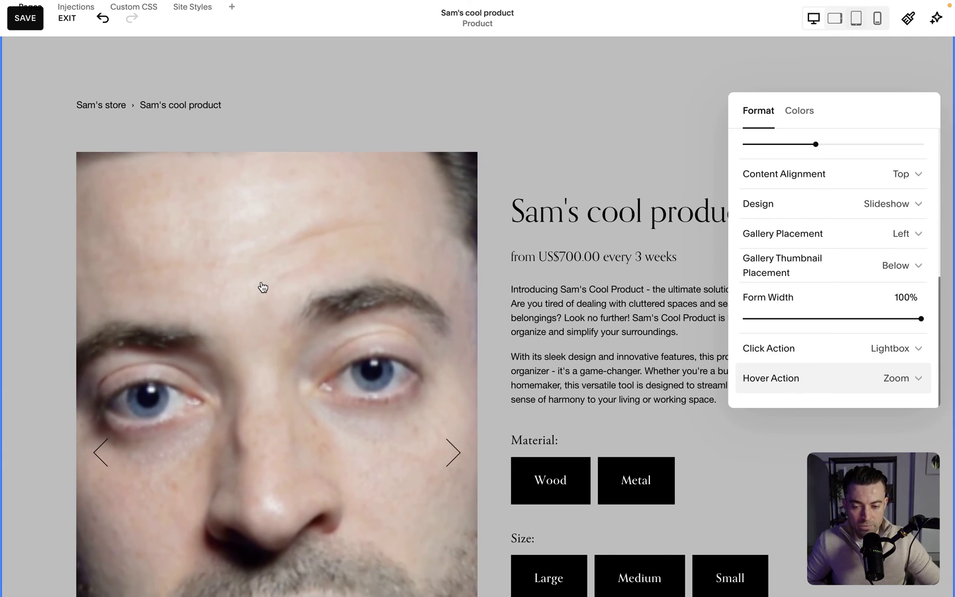
pyautogui.click(612, 82)
pyautogui.scroll(-10, 571, 362)
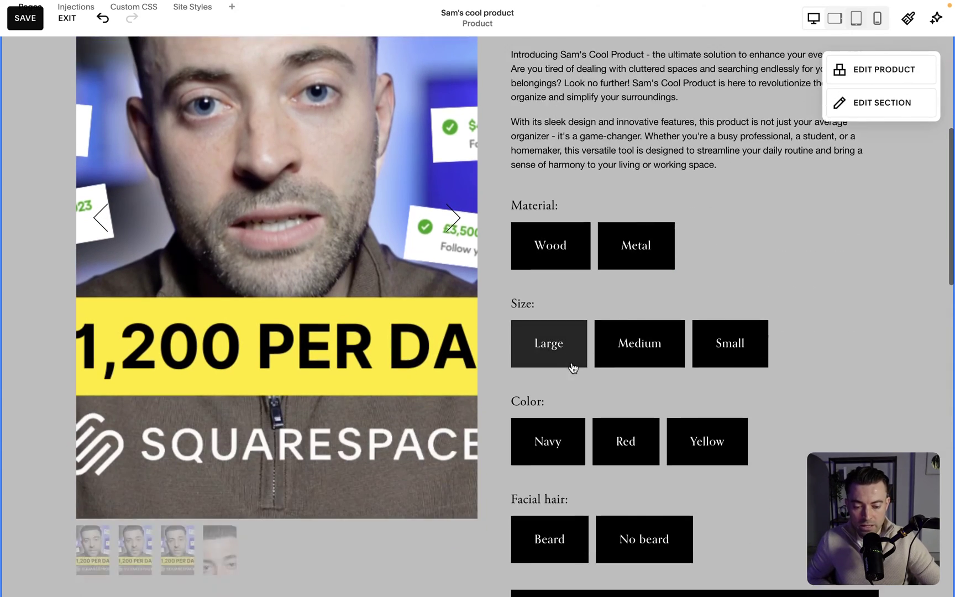
pyautogui.scroll(-5, 572, 362)
pyautogui.scroll(15, 572, 362)
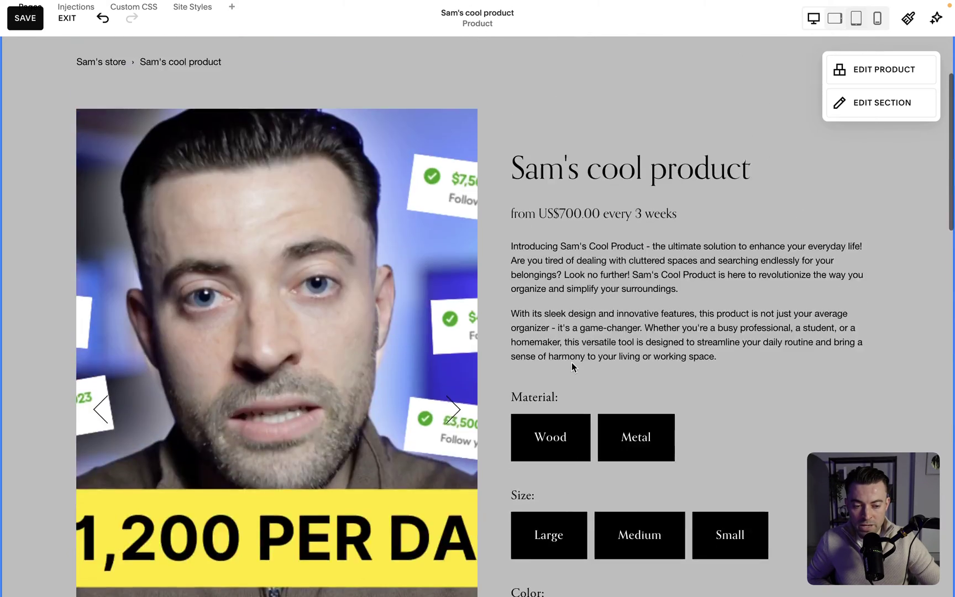
# - Save the product page changes and exit the editor back to the product list
pyautogui.click(25, 22)
pyautogui.click(67, 25)
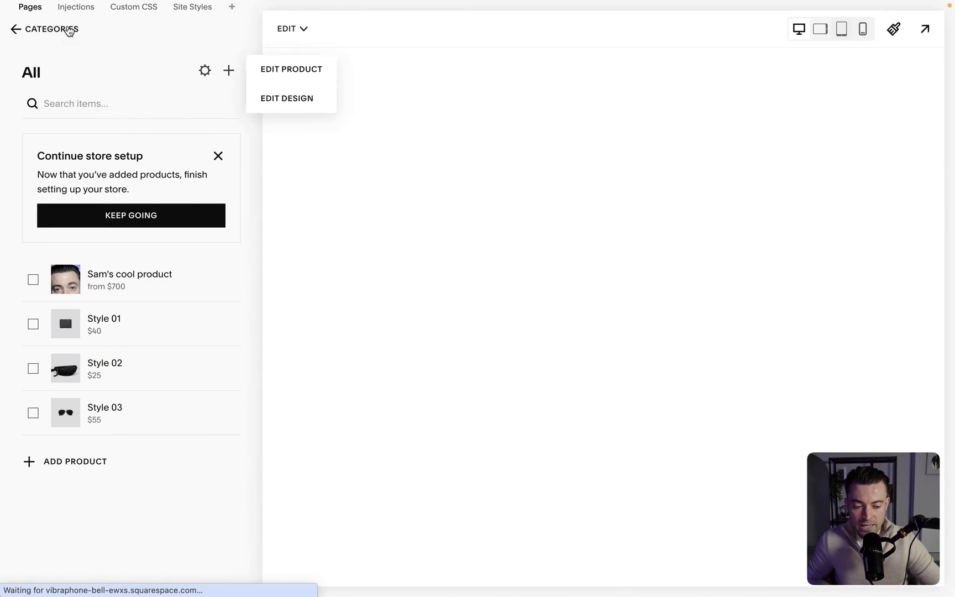